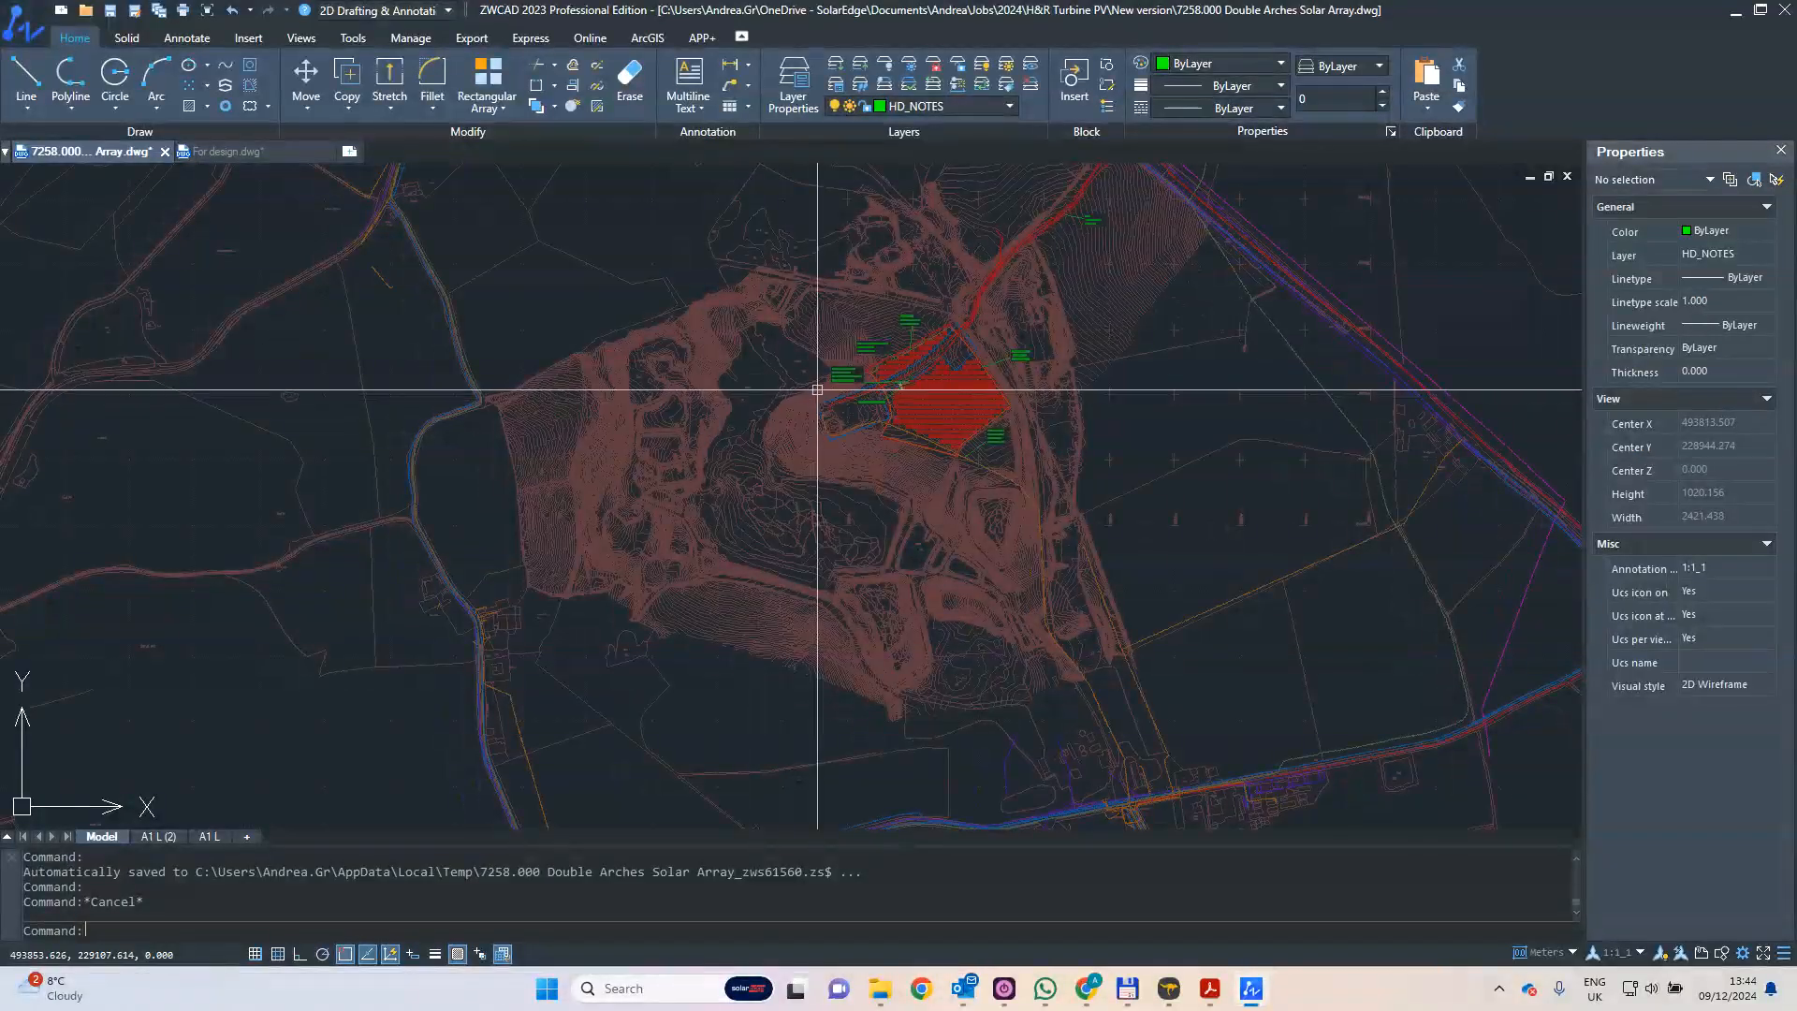
- Examine the solar array layout, its easement notes and the surrounding survey linework in the site drawing
middle_drag(815, 389, 742, 446)
scroll(833, 443, up, 10)
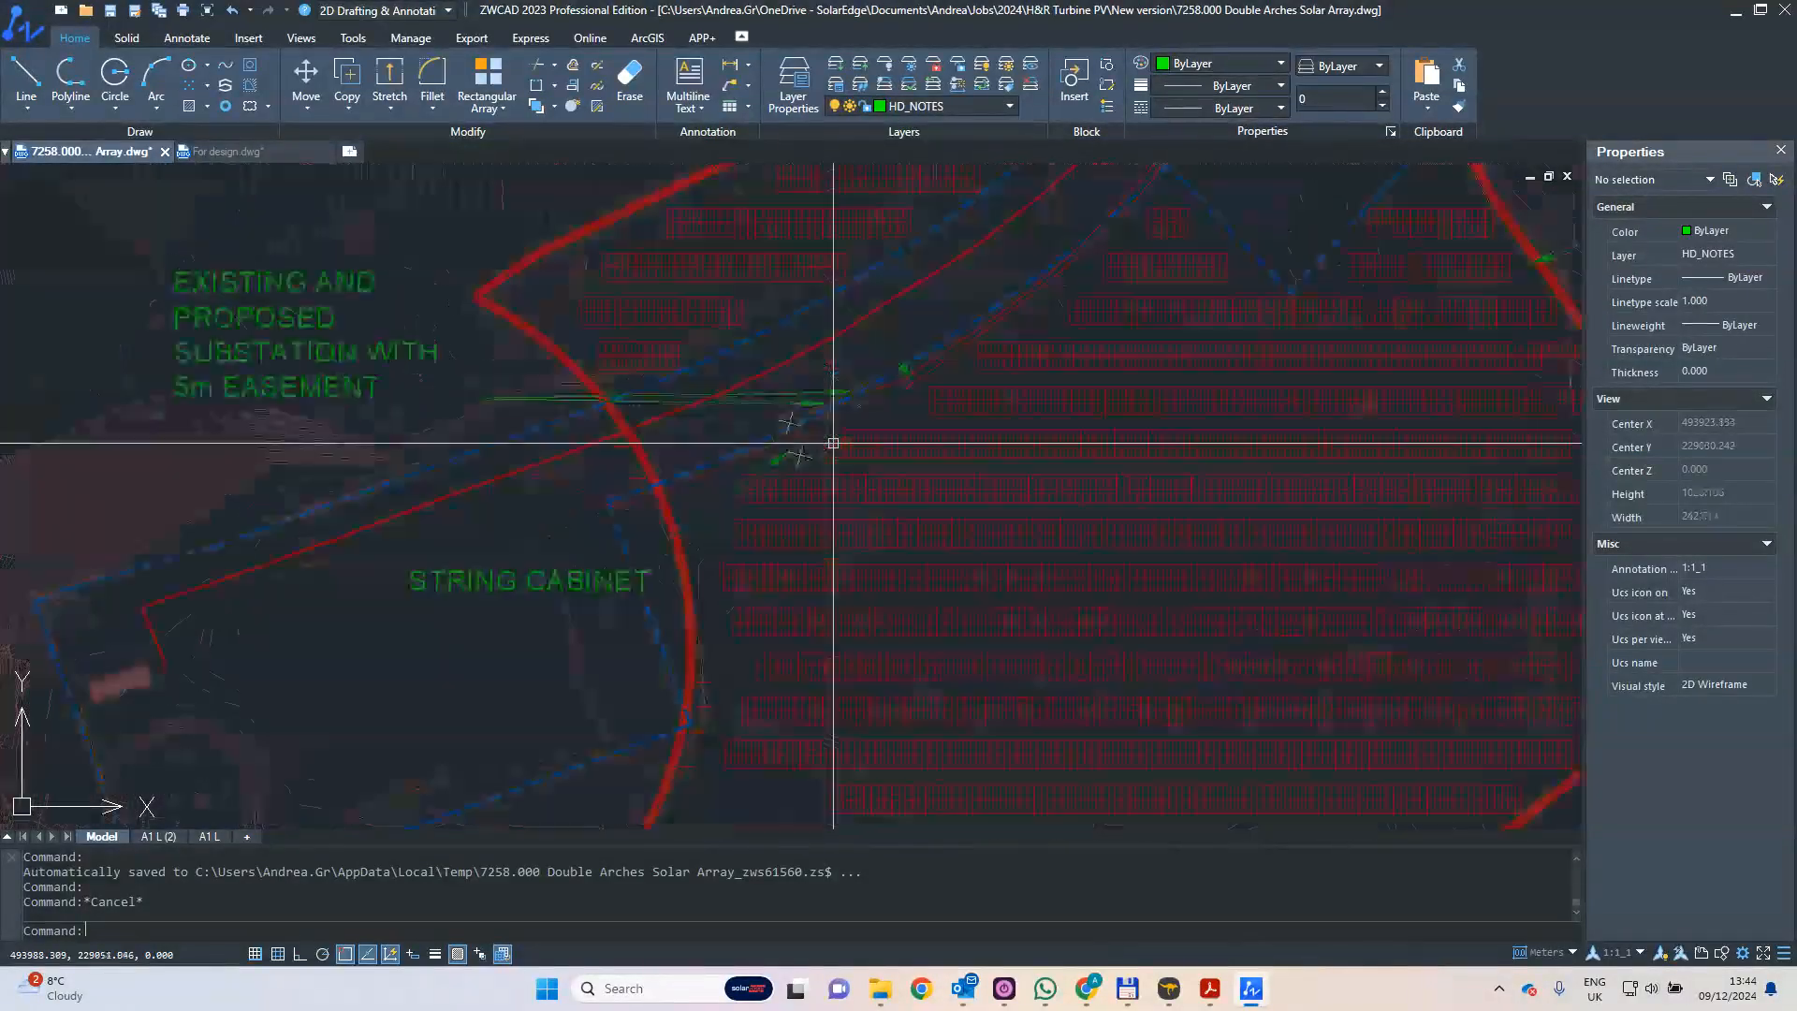
scroll(753, 431, down, 4)
mouse_move(754, 430)
middle_down()
mouse_move(762, 388)
mouse_move(762, 503)
middle_up()
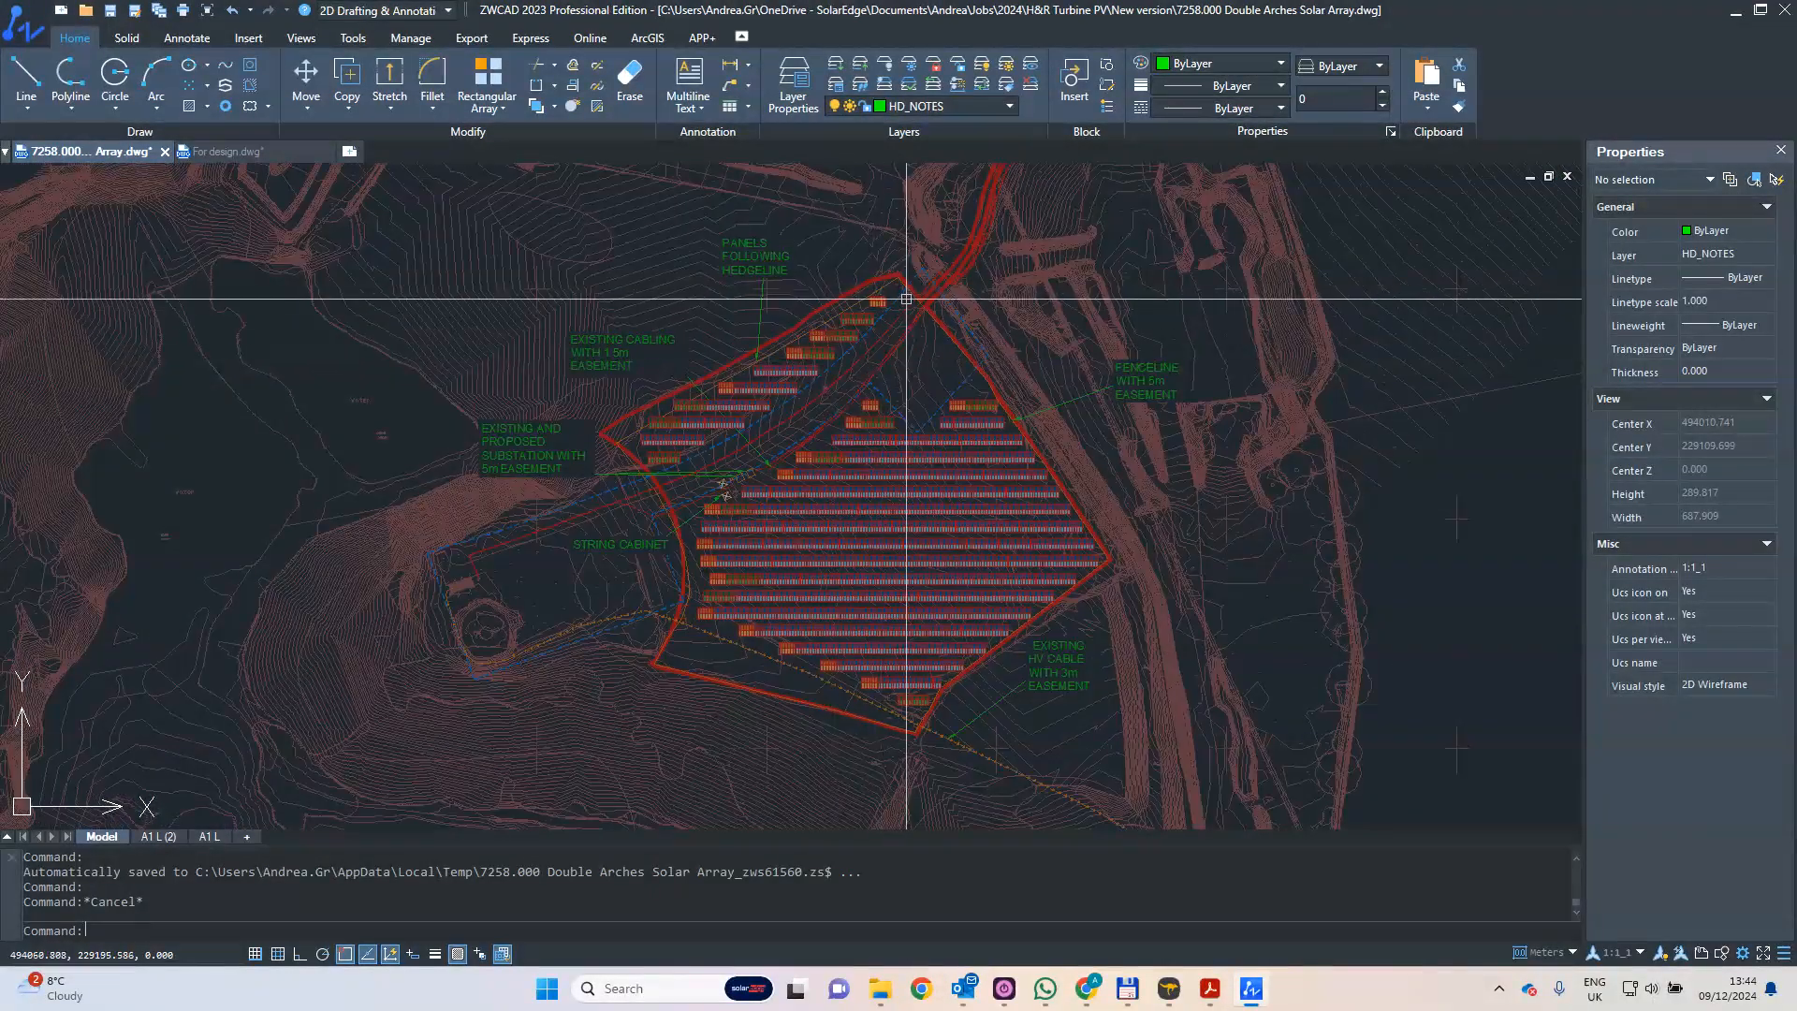
scroll(843, 346, up, 6)
scroll(796, 323, down, 12)
mouse_move(636, 393)
middle_down()
mouse_move(749, 343)
mouse_move(793, 368)
middle_up()
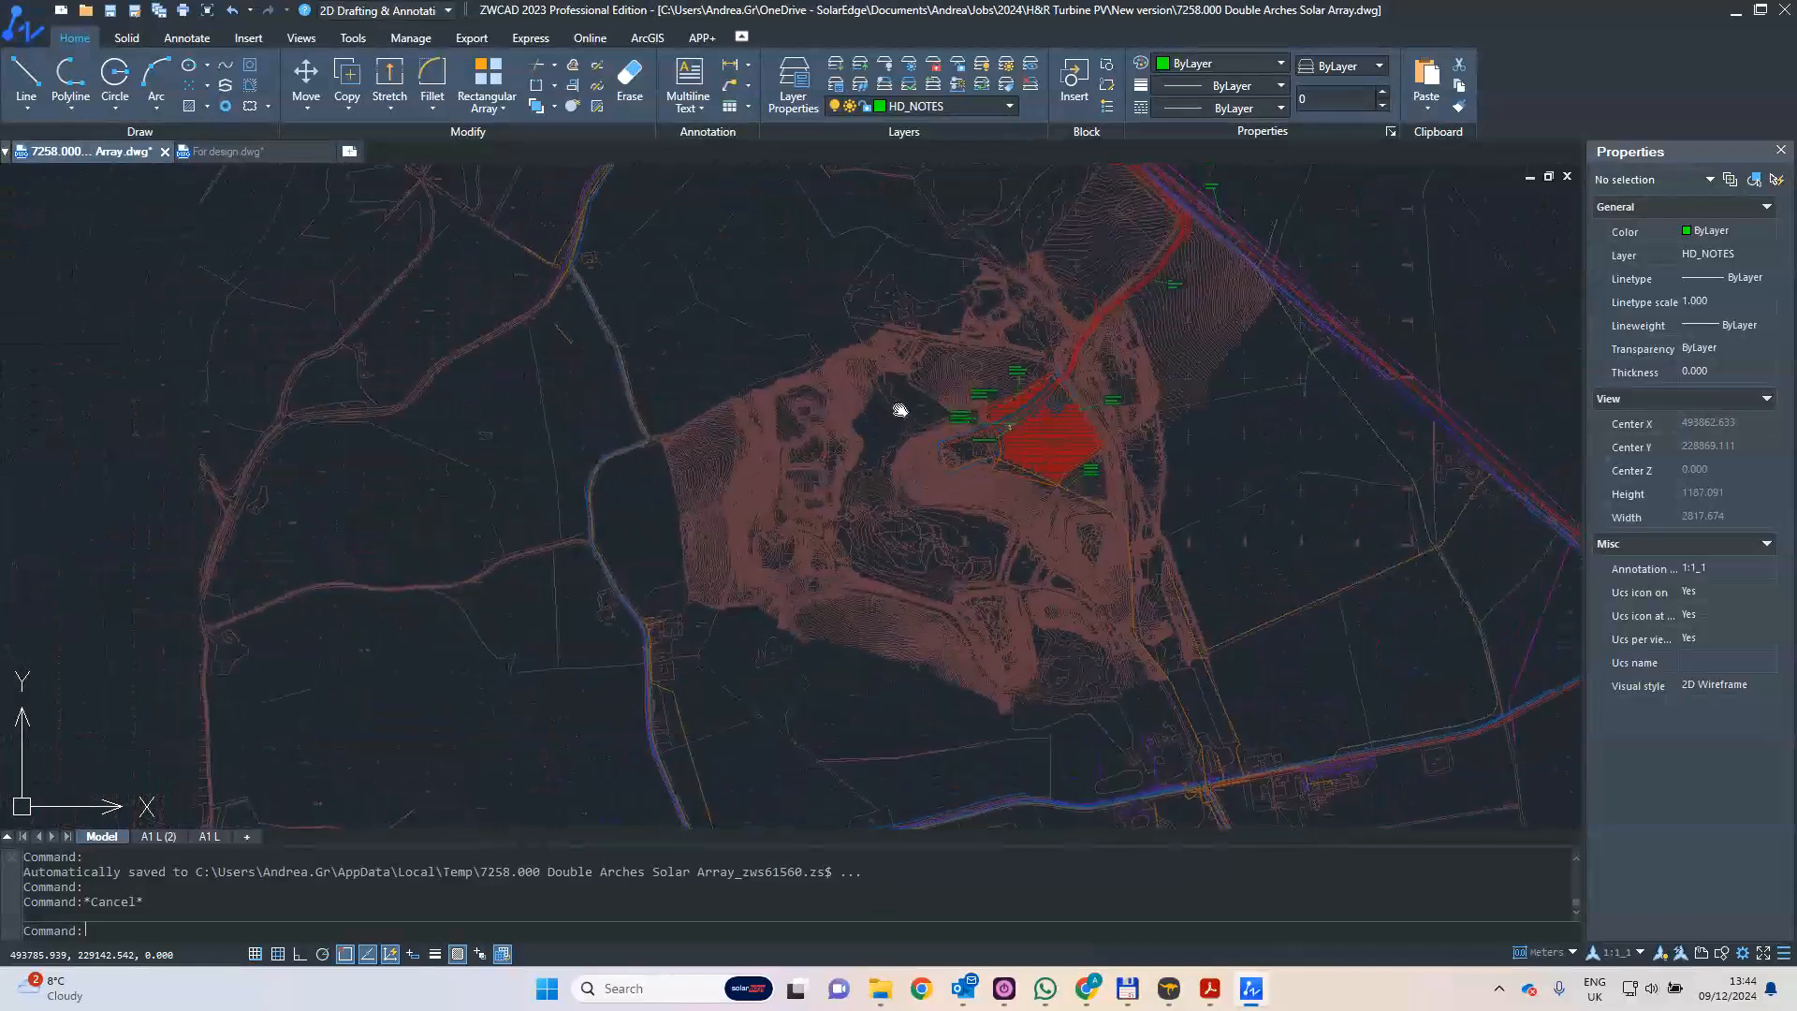
scroll(922, 375, down, 3)
middle_drag(912, 372, 843, 451)
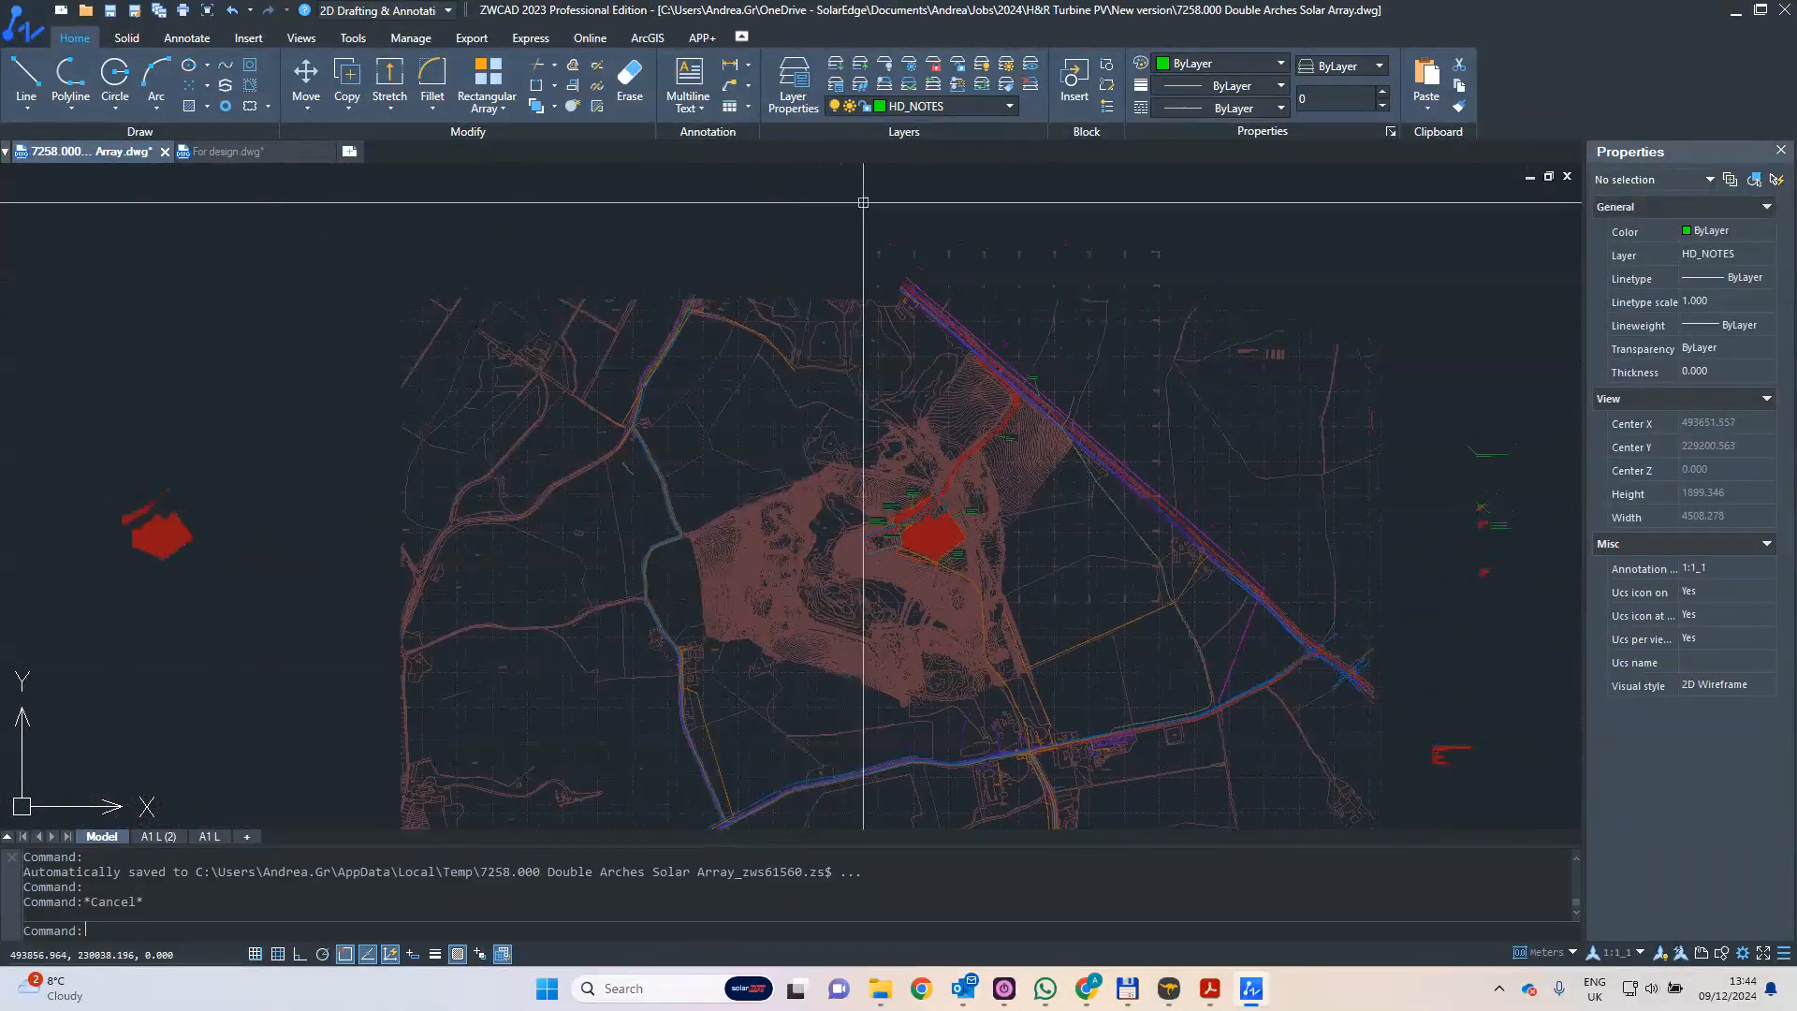
- Look through the site drawing's layer list, down to the x6532 survey and os layers
click(1011, 105)
scroll(975, 193, down, 10)
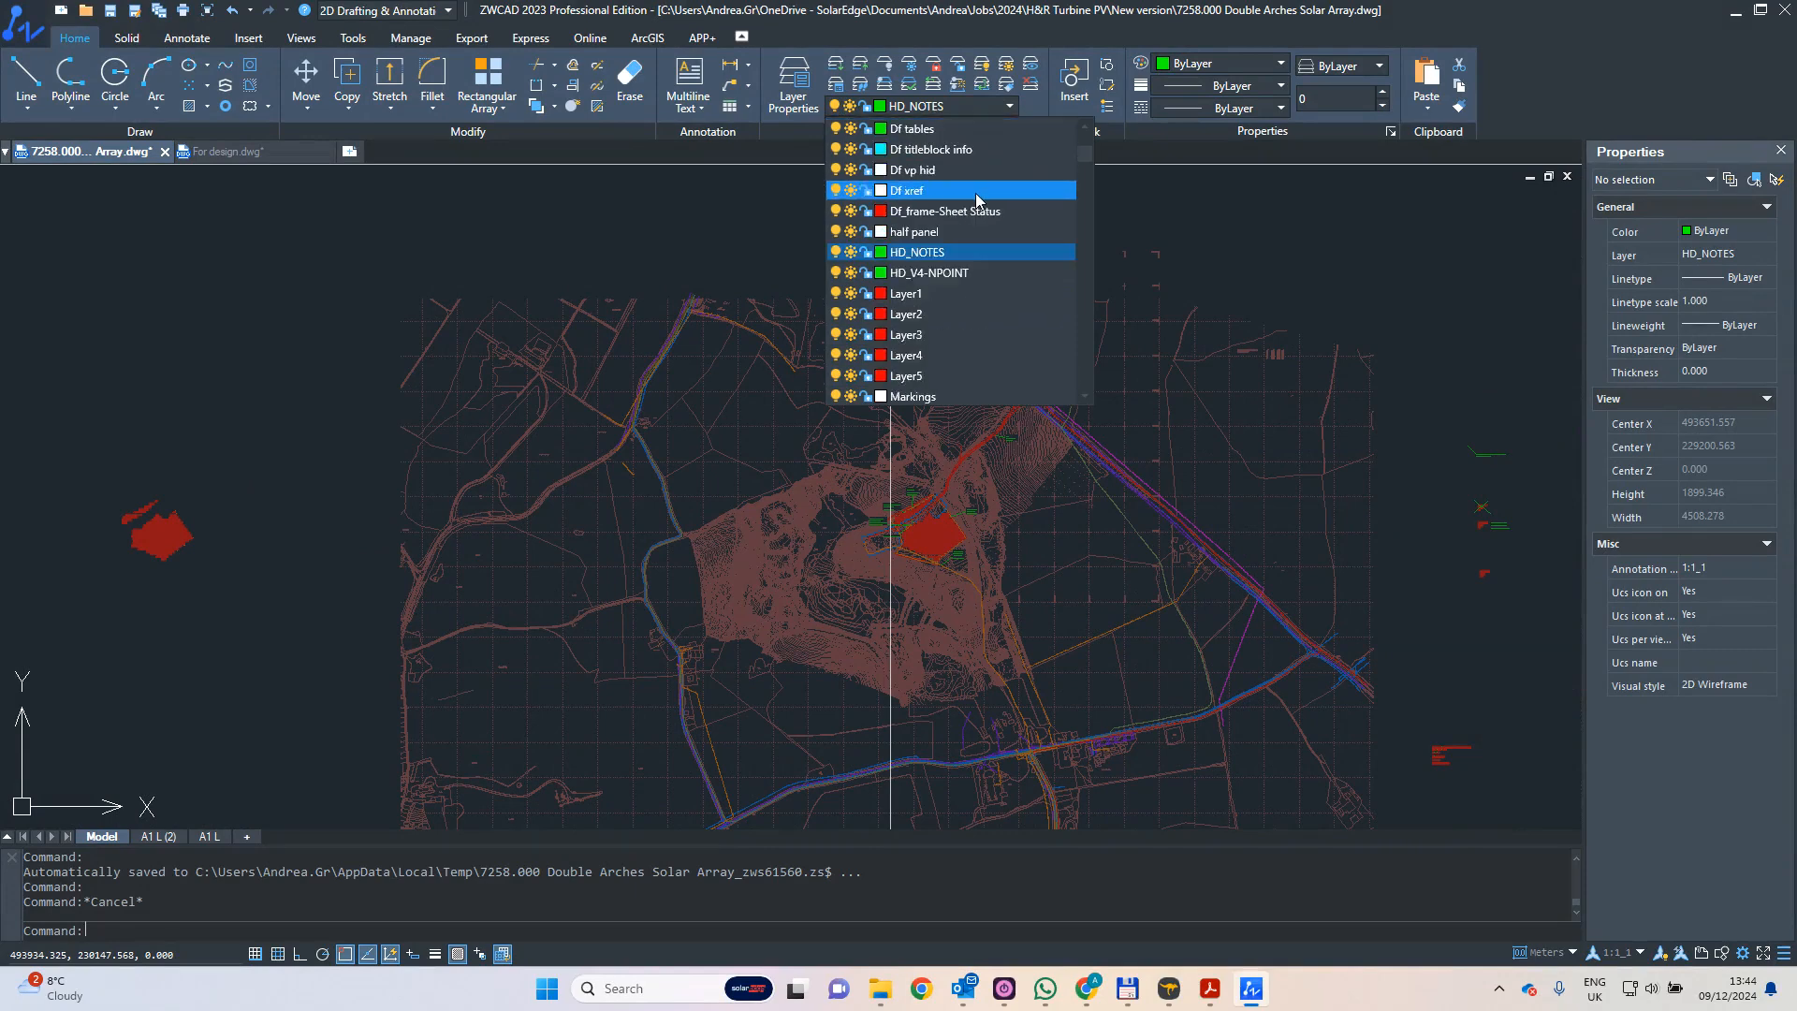
scroll(970, 217, down, 10)
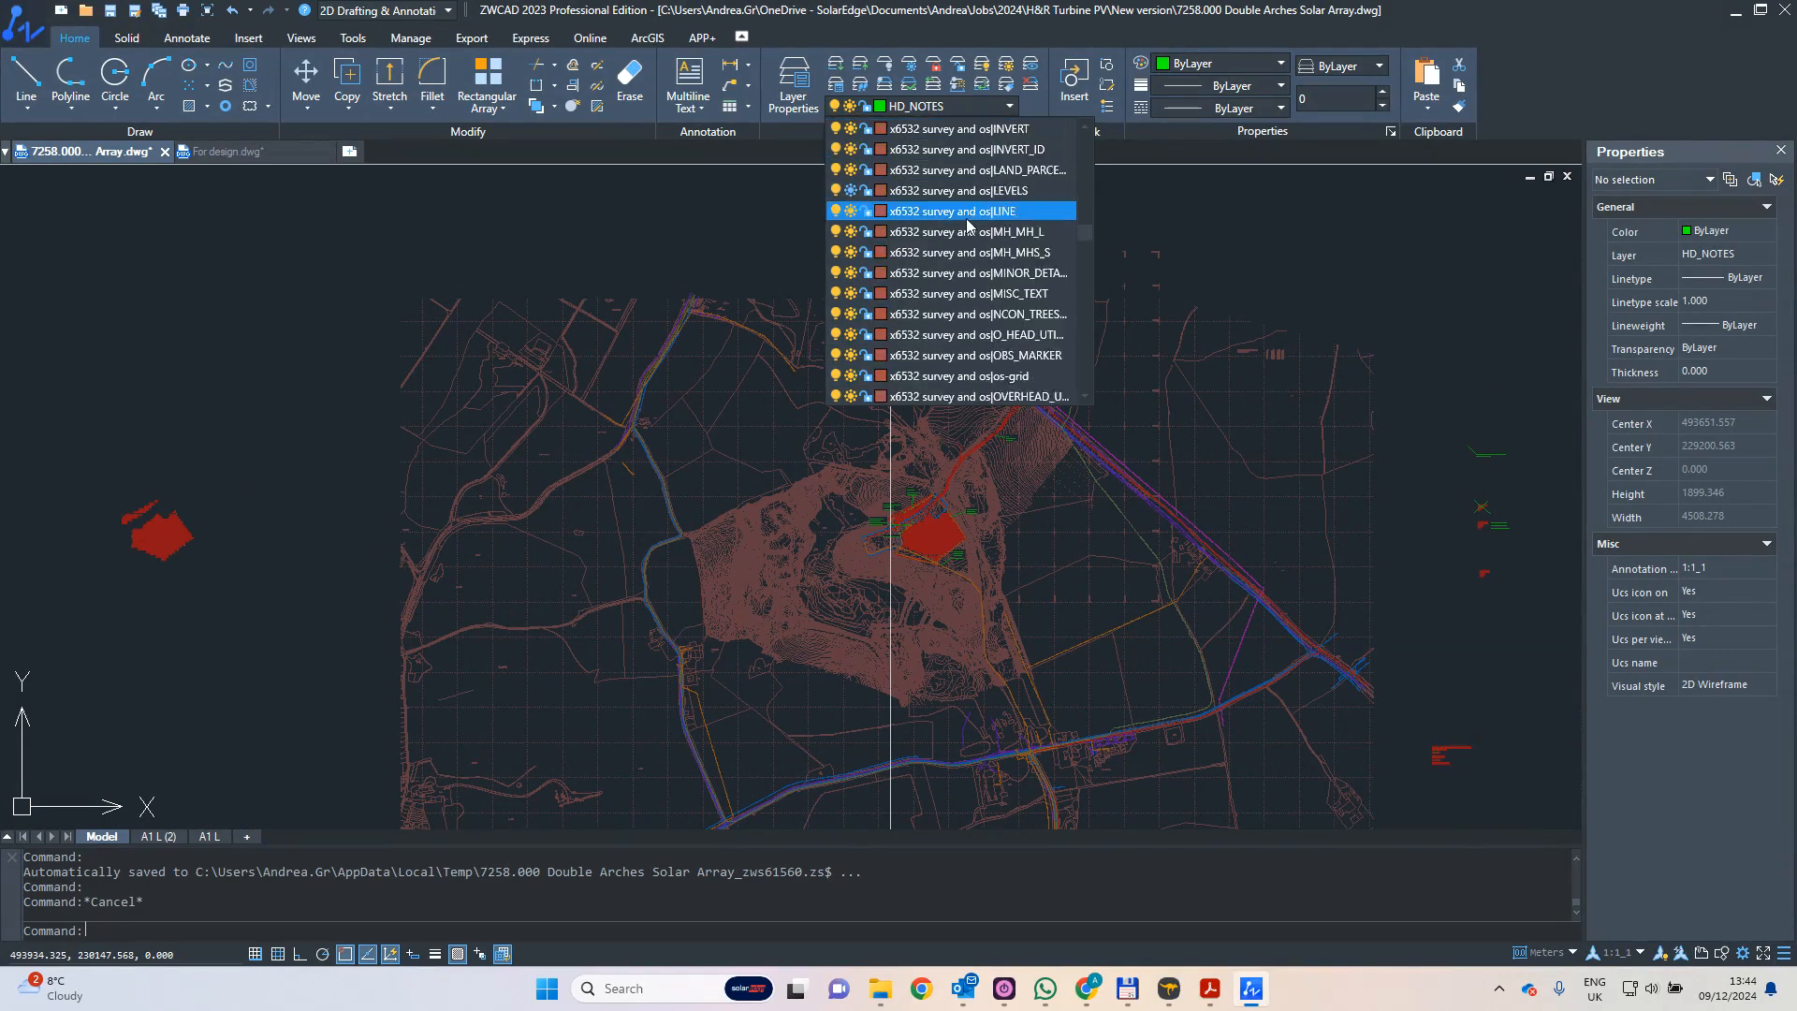
click(644, 260)
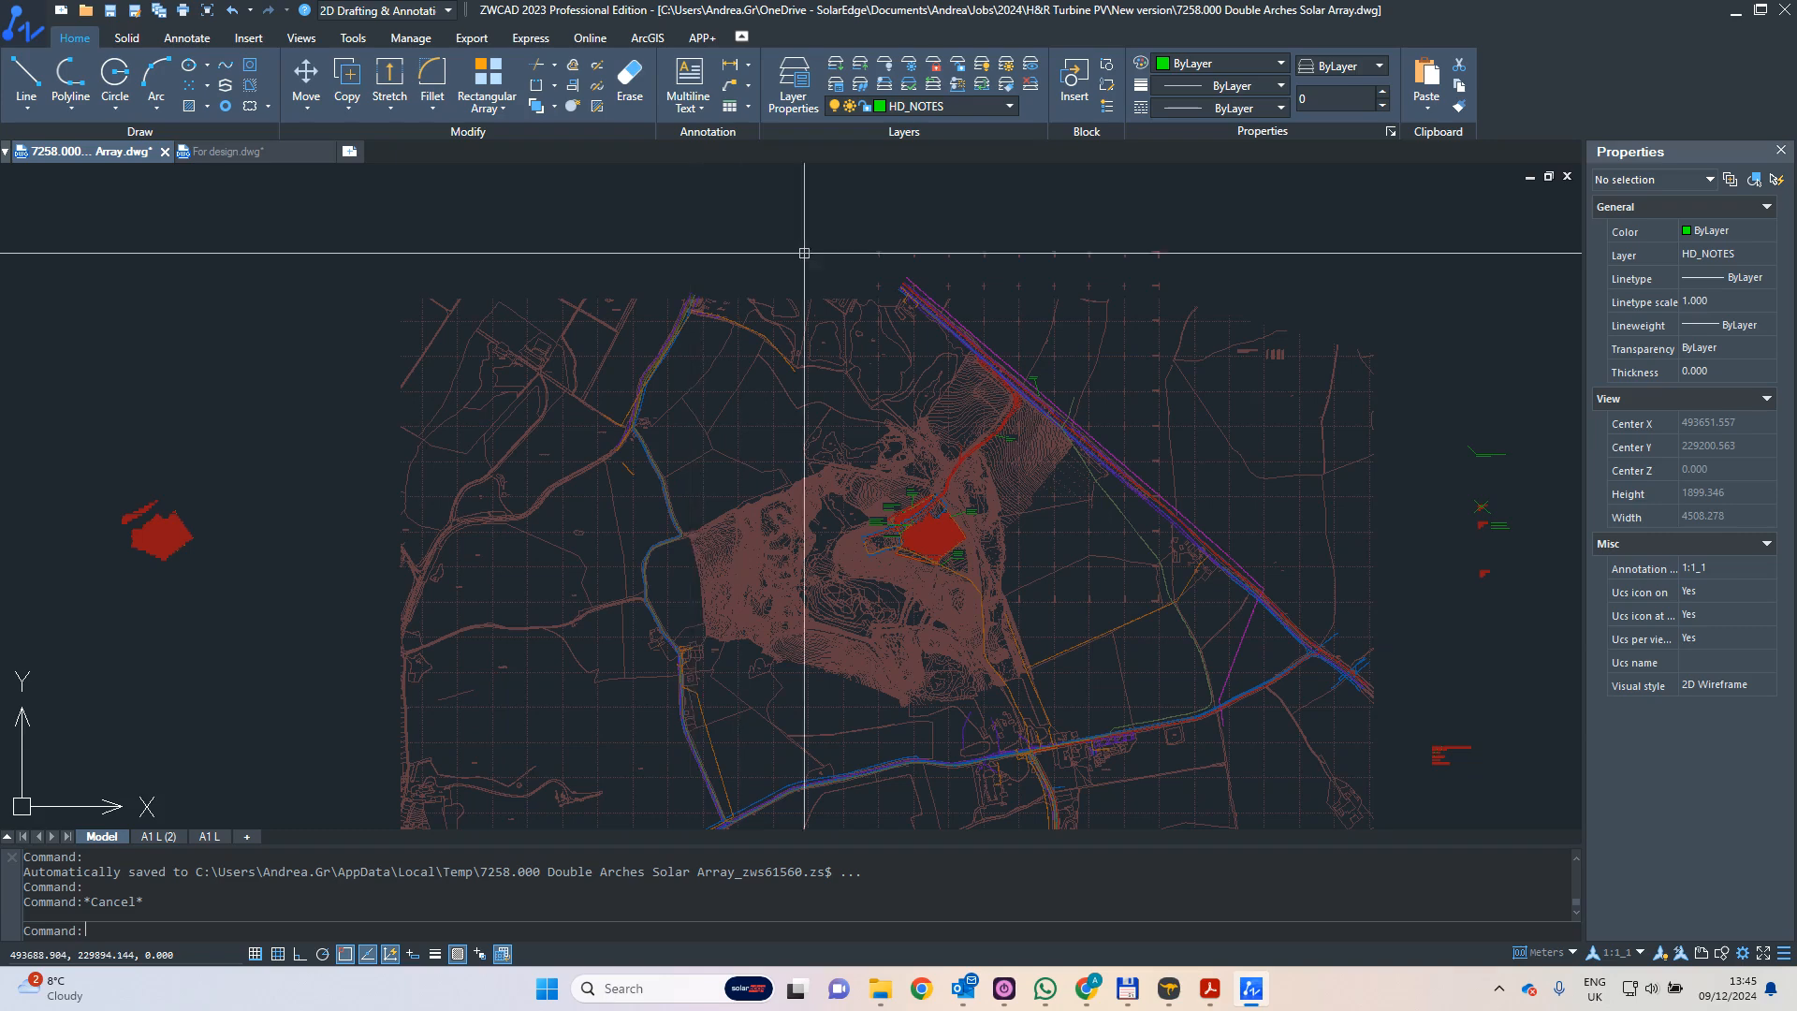
- Examine the full extent of the survey plan and the panel rows near the string cabinet
scroll(829, 254, down, 2)
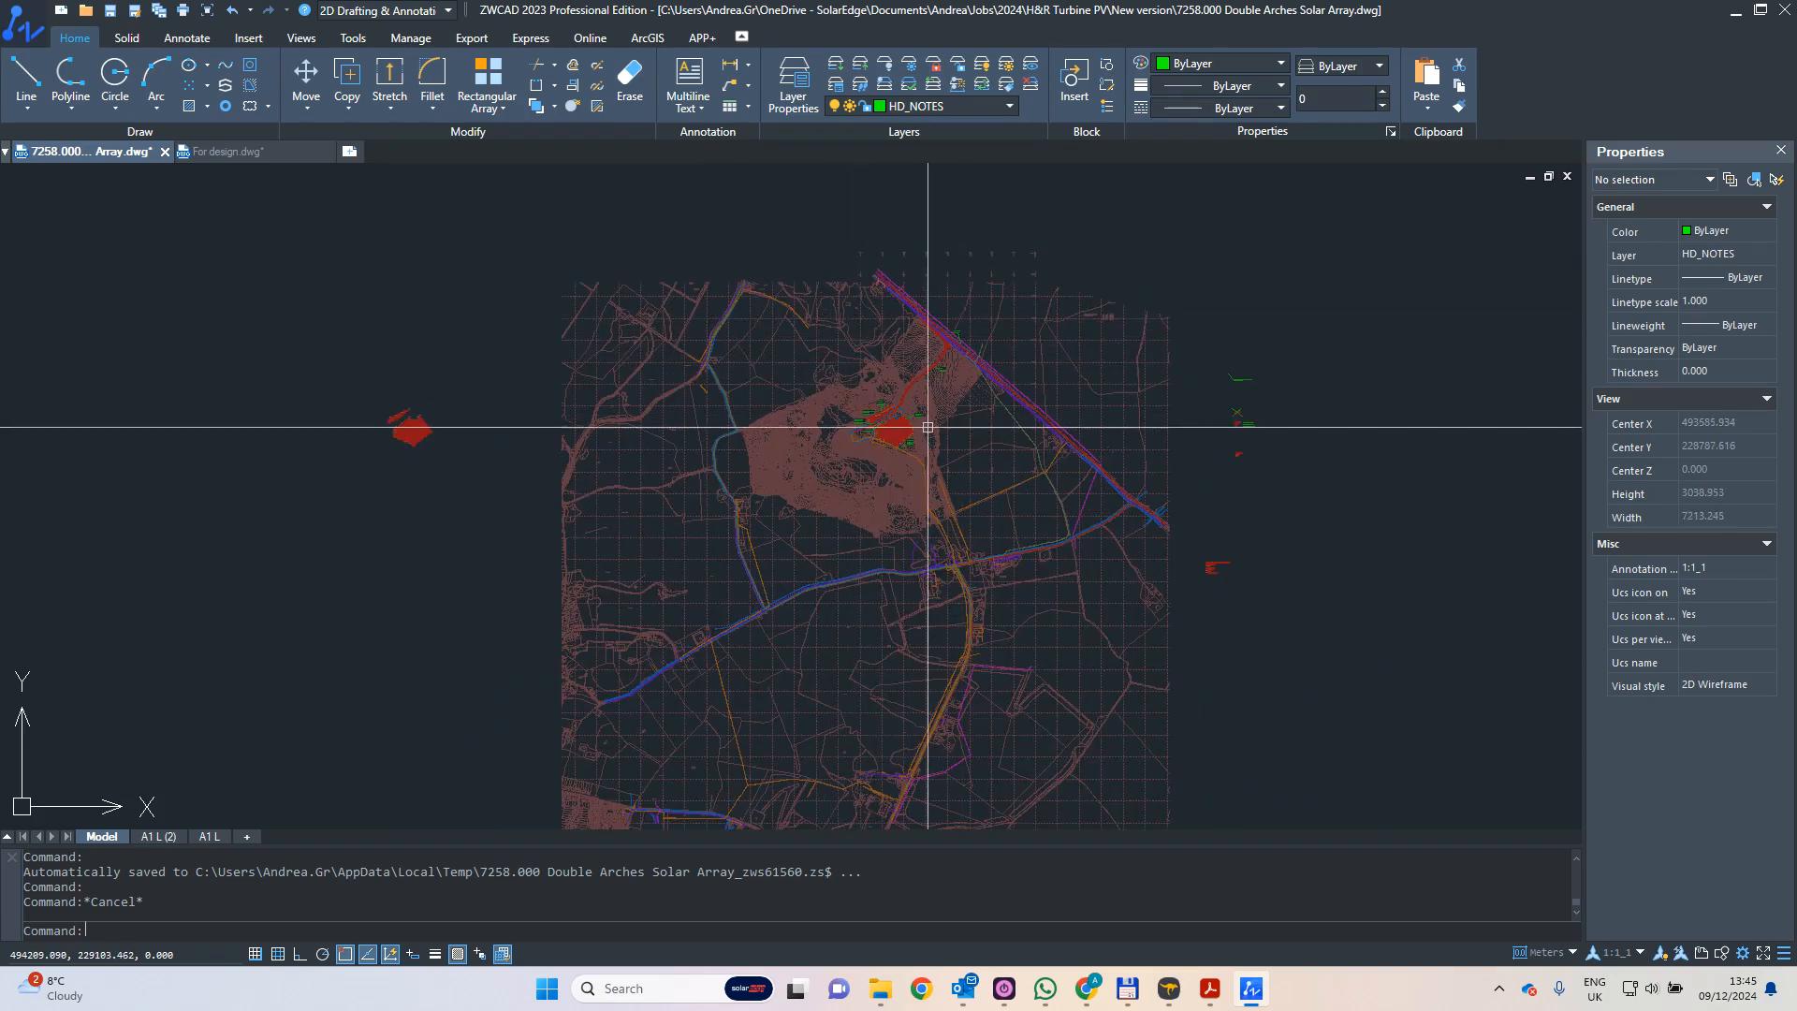
middle_drag(928, 416, 931, 377)
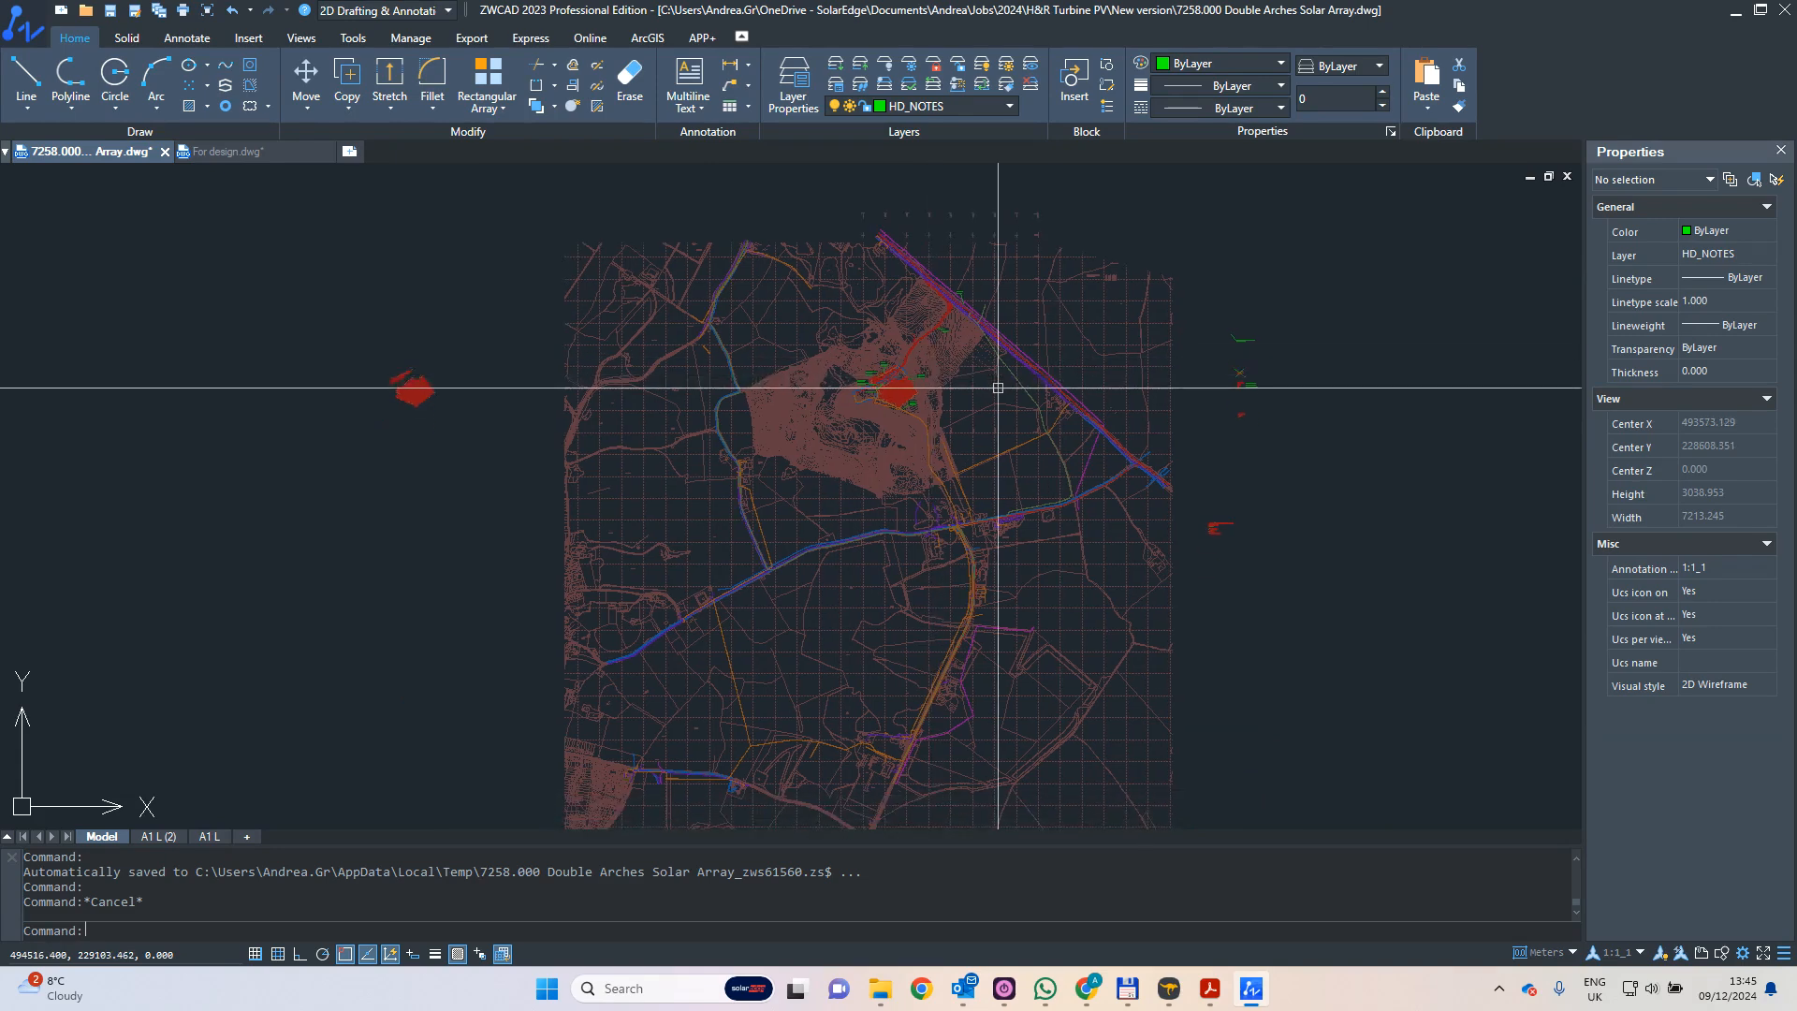
scroll(916, 402, down, 3)
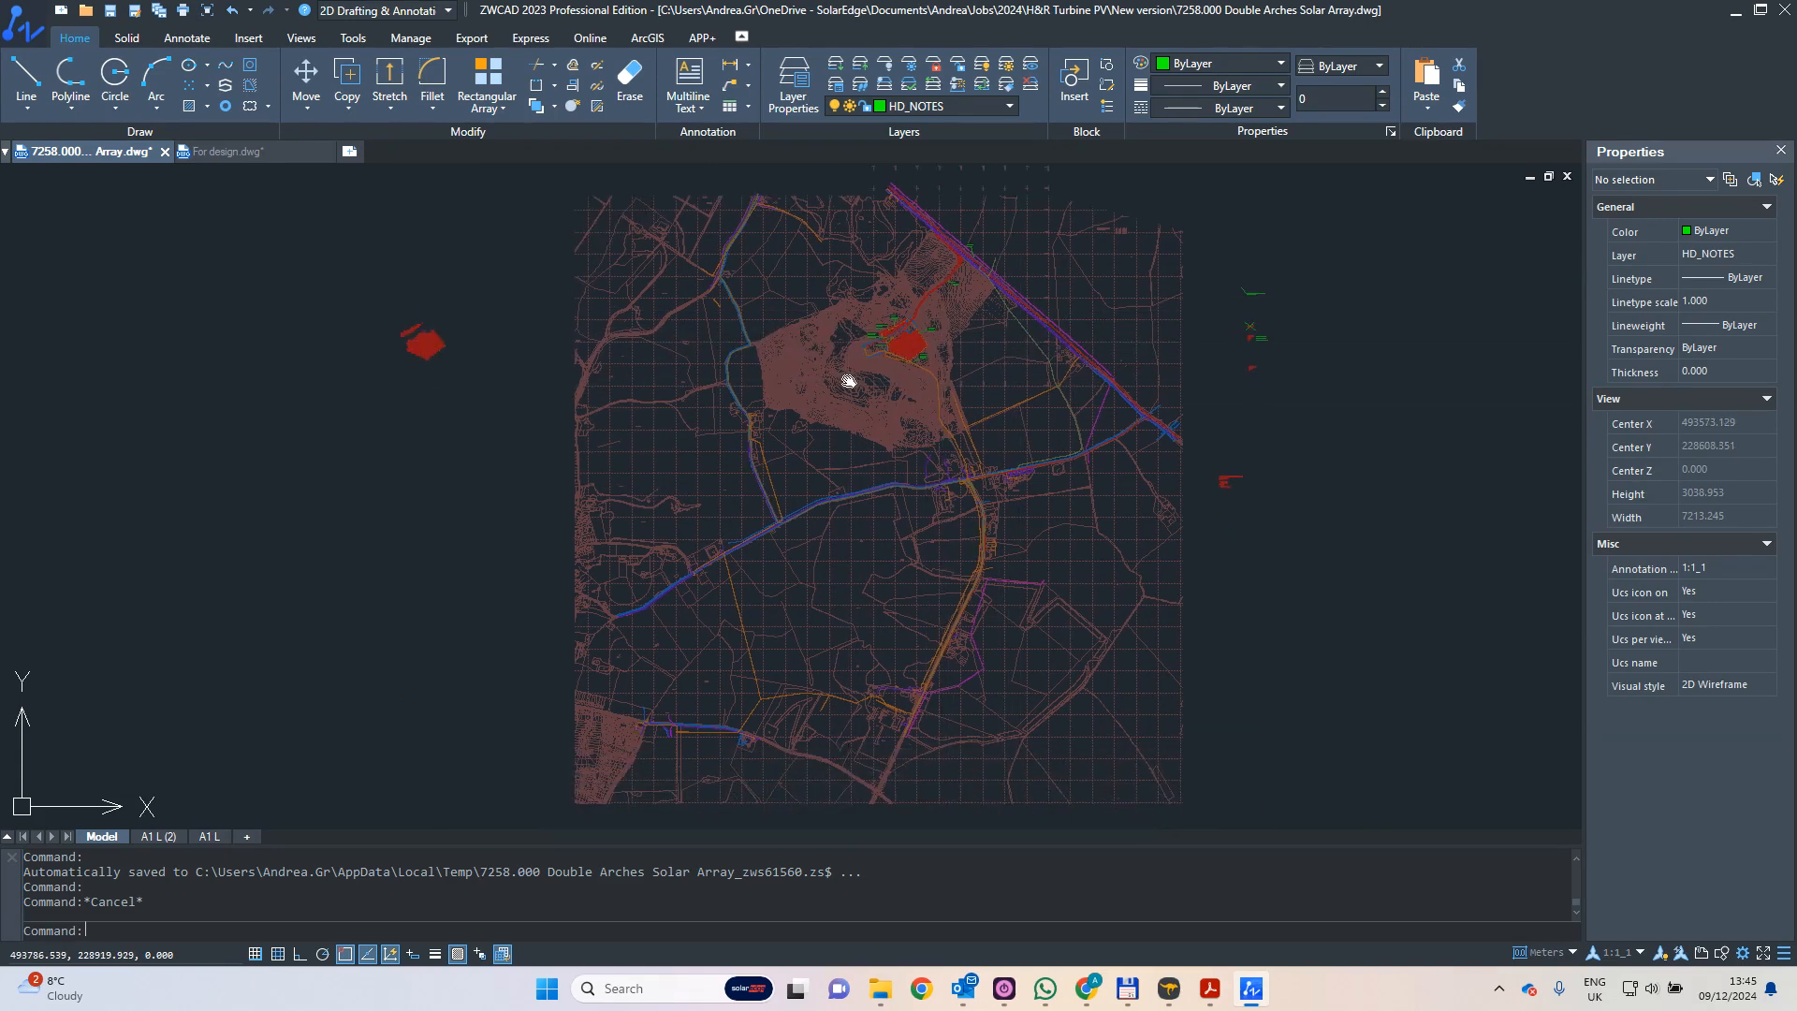
scroll(876, 383, up, 15)
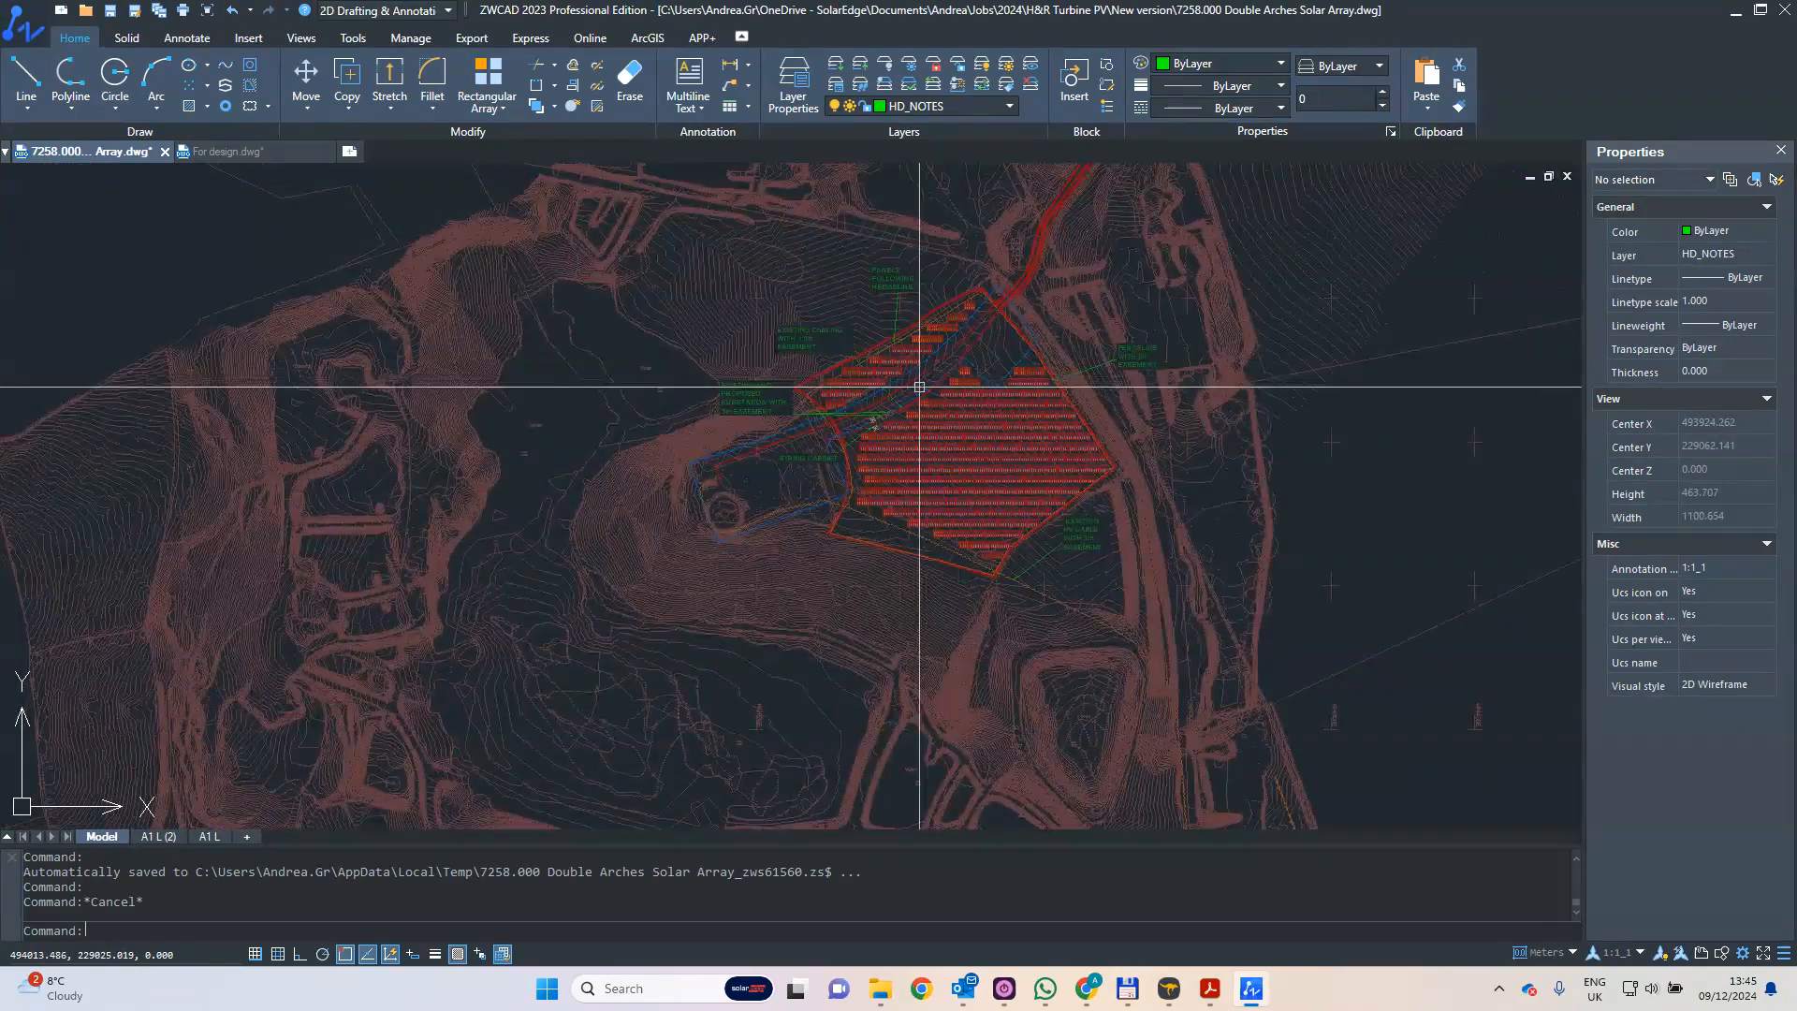
scroll(936, 388, down, 12)
scroll(899, 401, up, 6)
scroll(884, 421, down, 4)
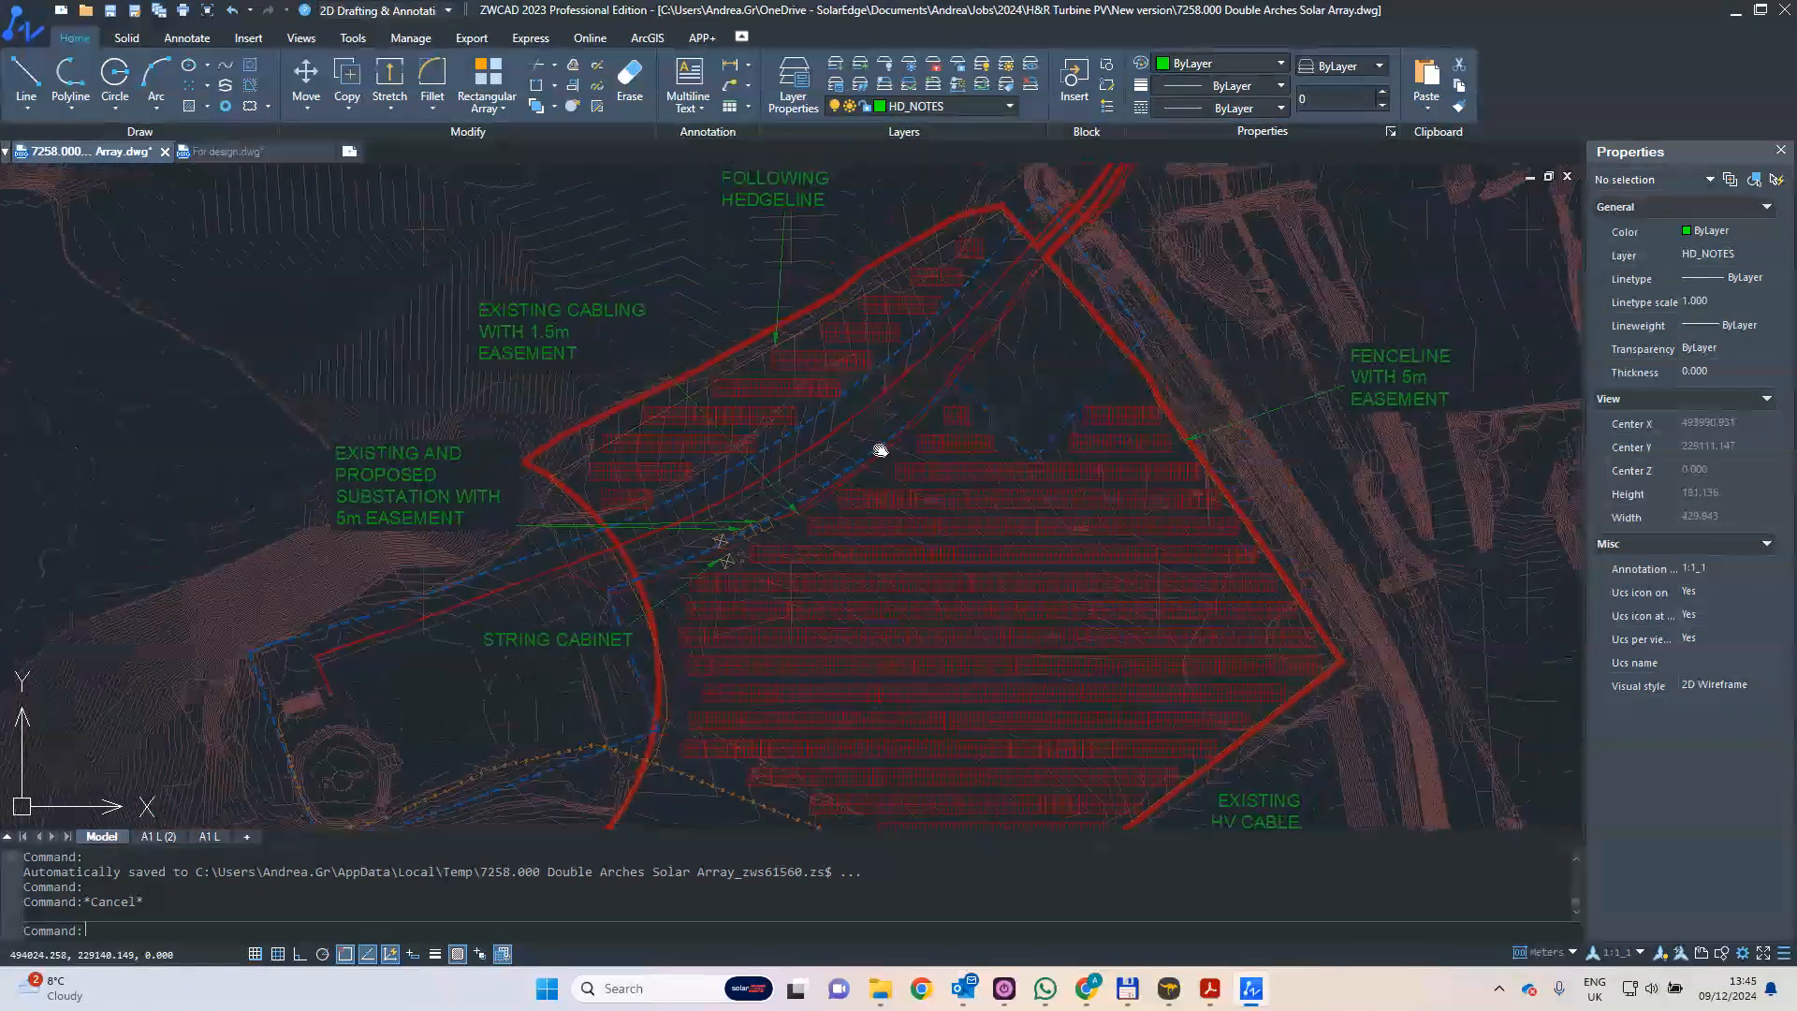
scroll(1091, 520, up, 2)
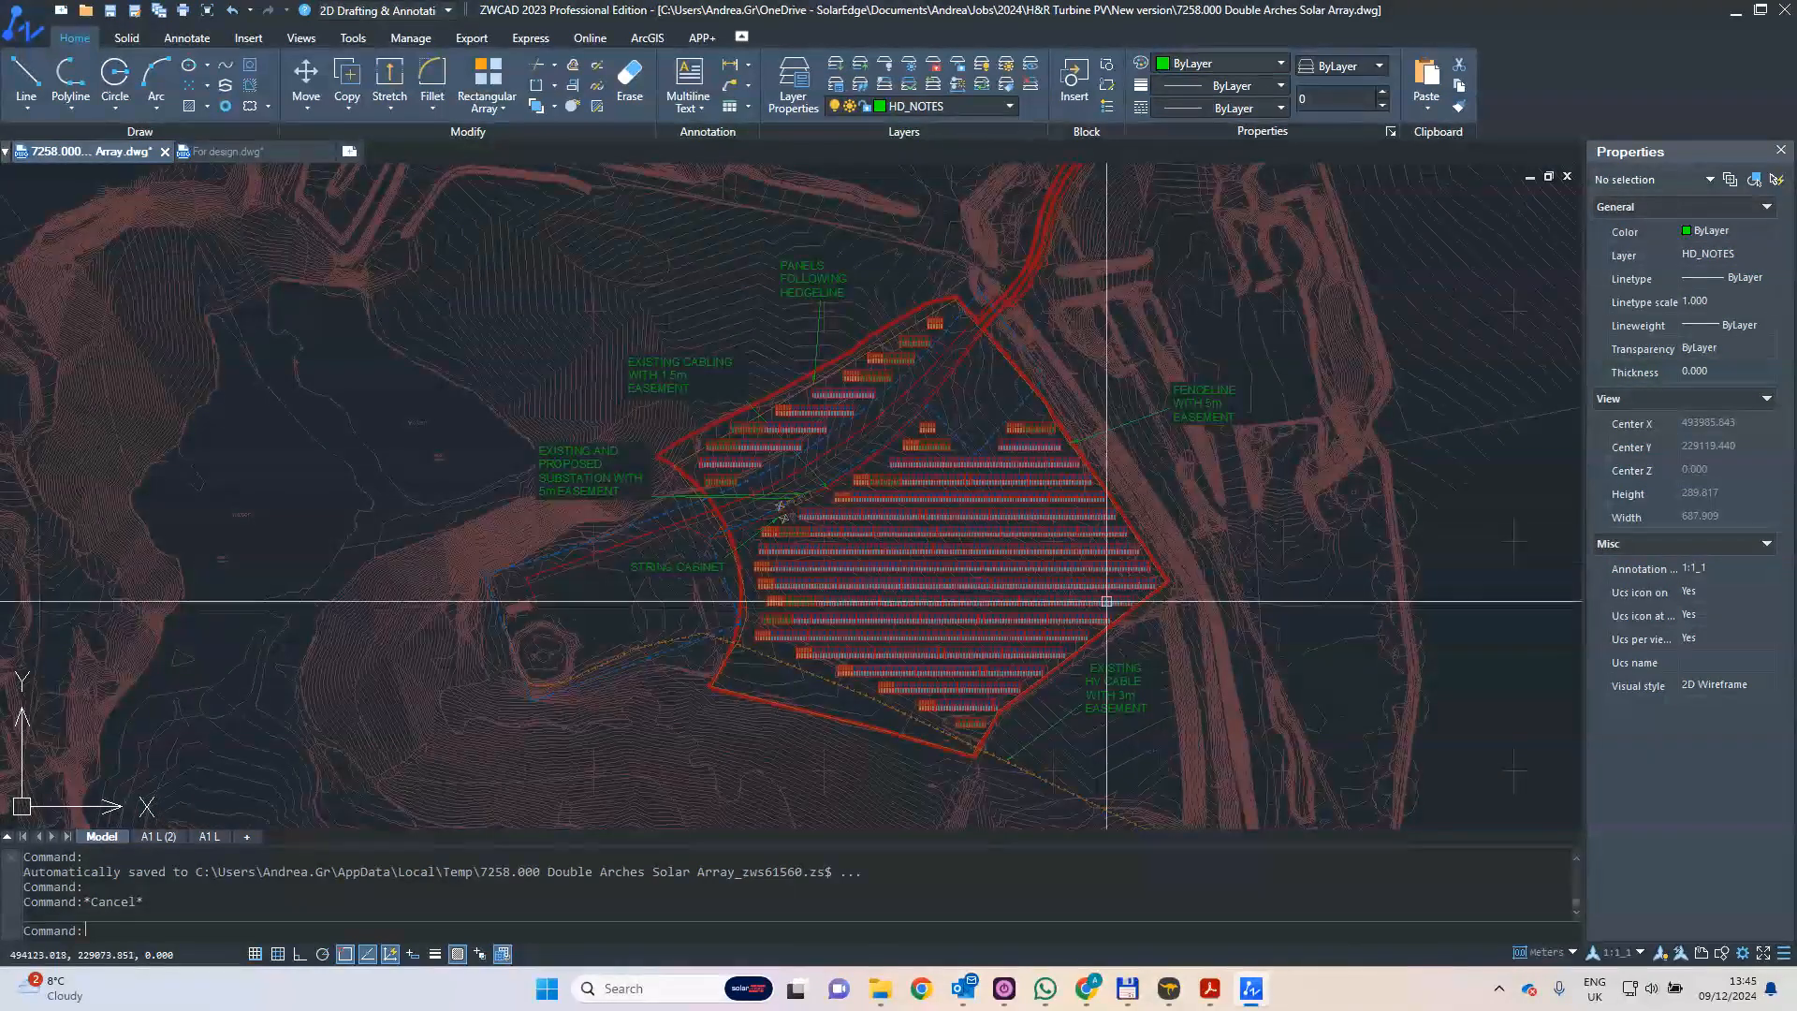
scroll(788, 543, up, 12)
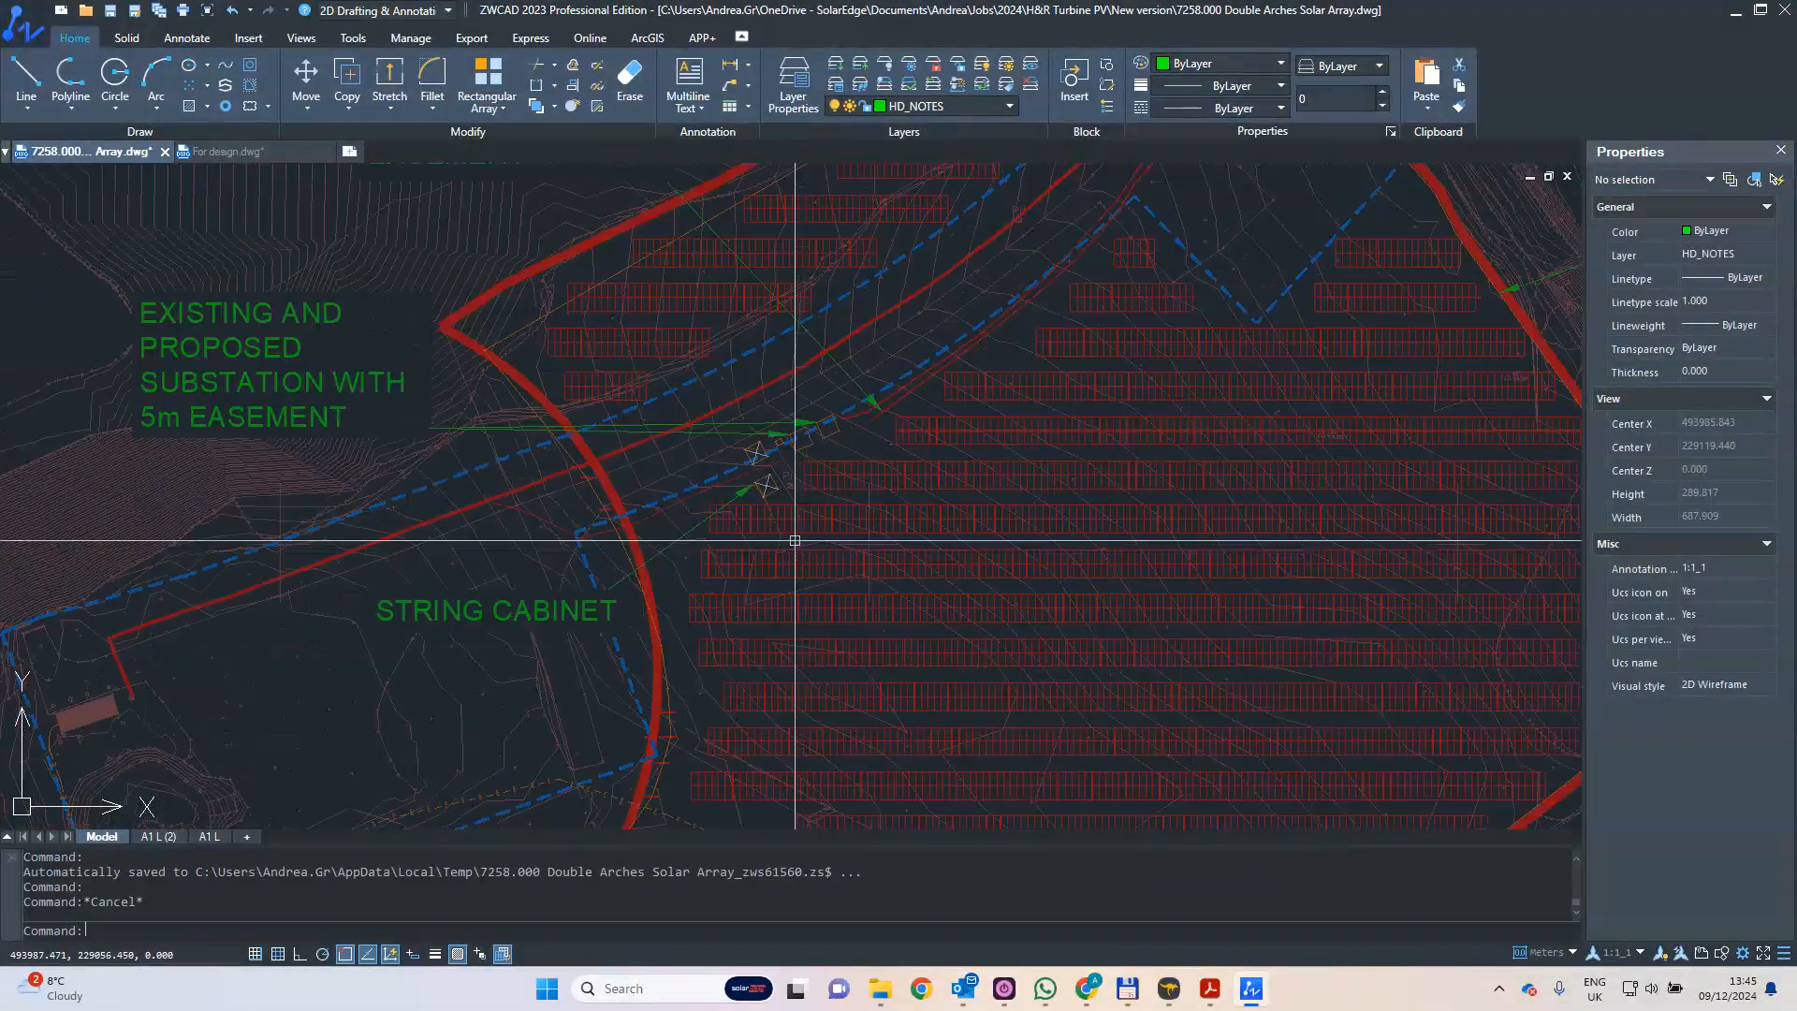
scroll(983, 497, down, 12)
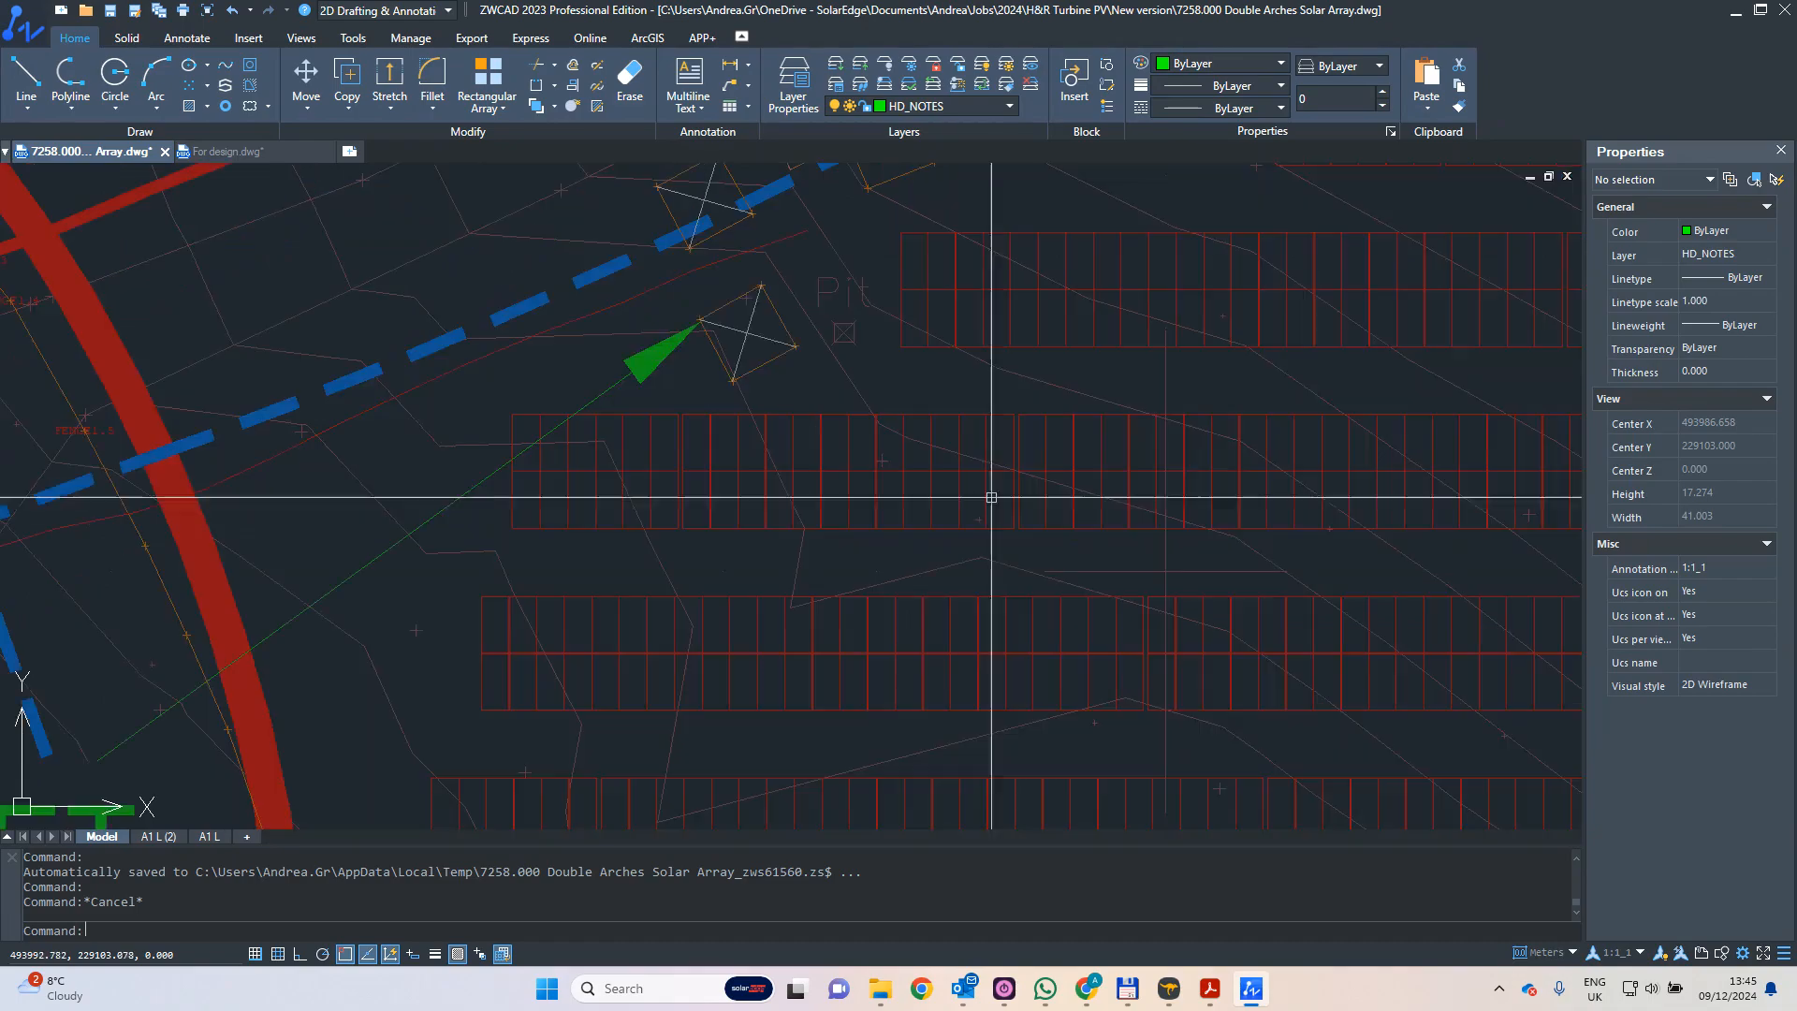
scroll(813, 488, down, 5)
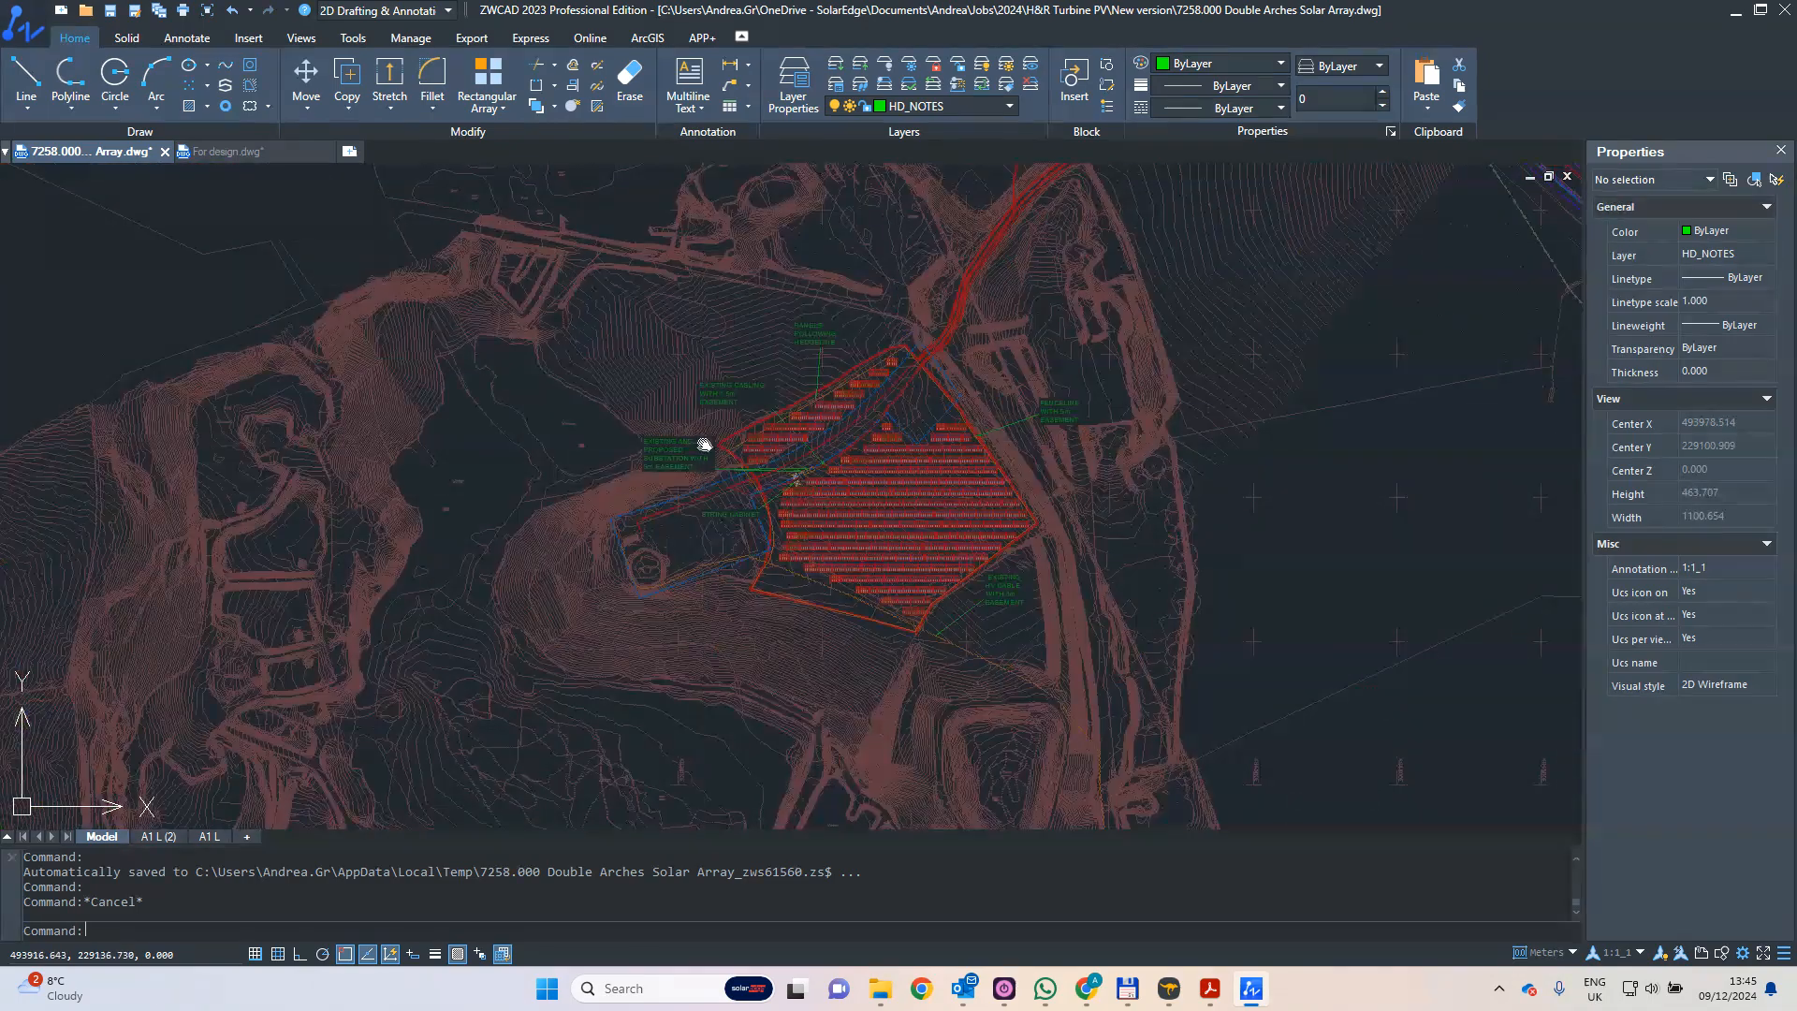
scroll(819, 437, down, 5)
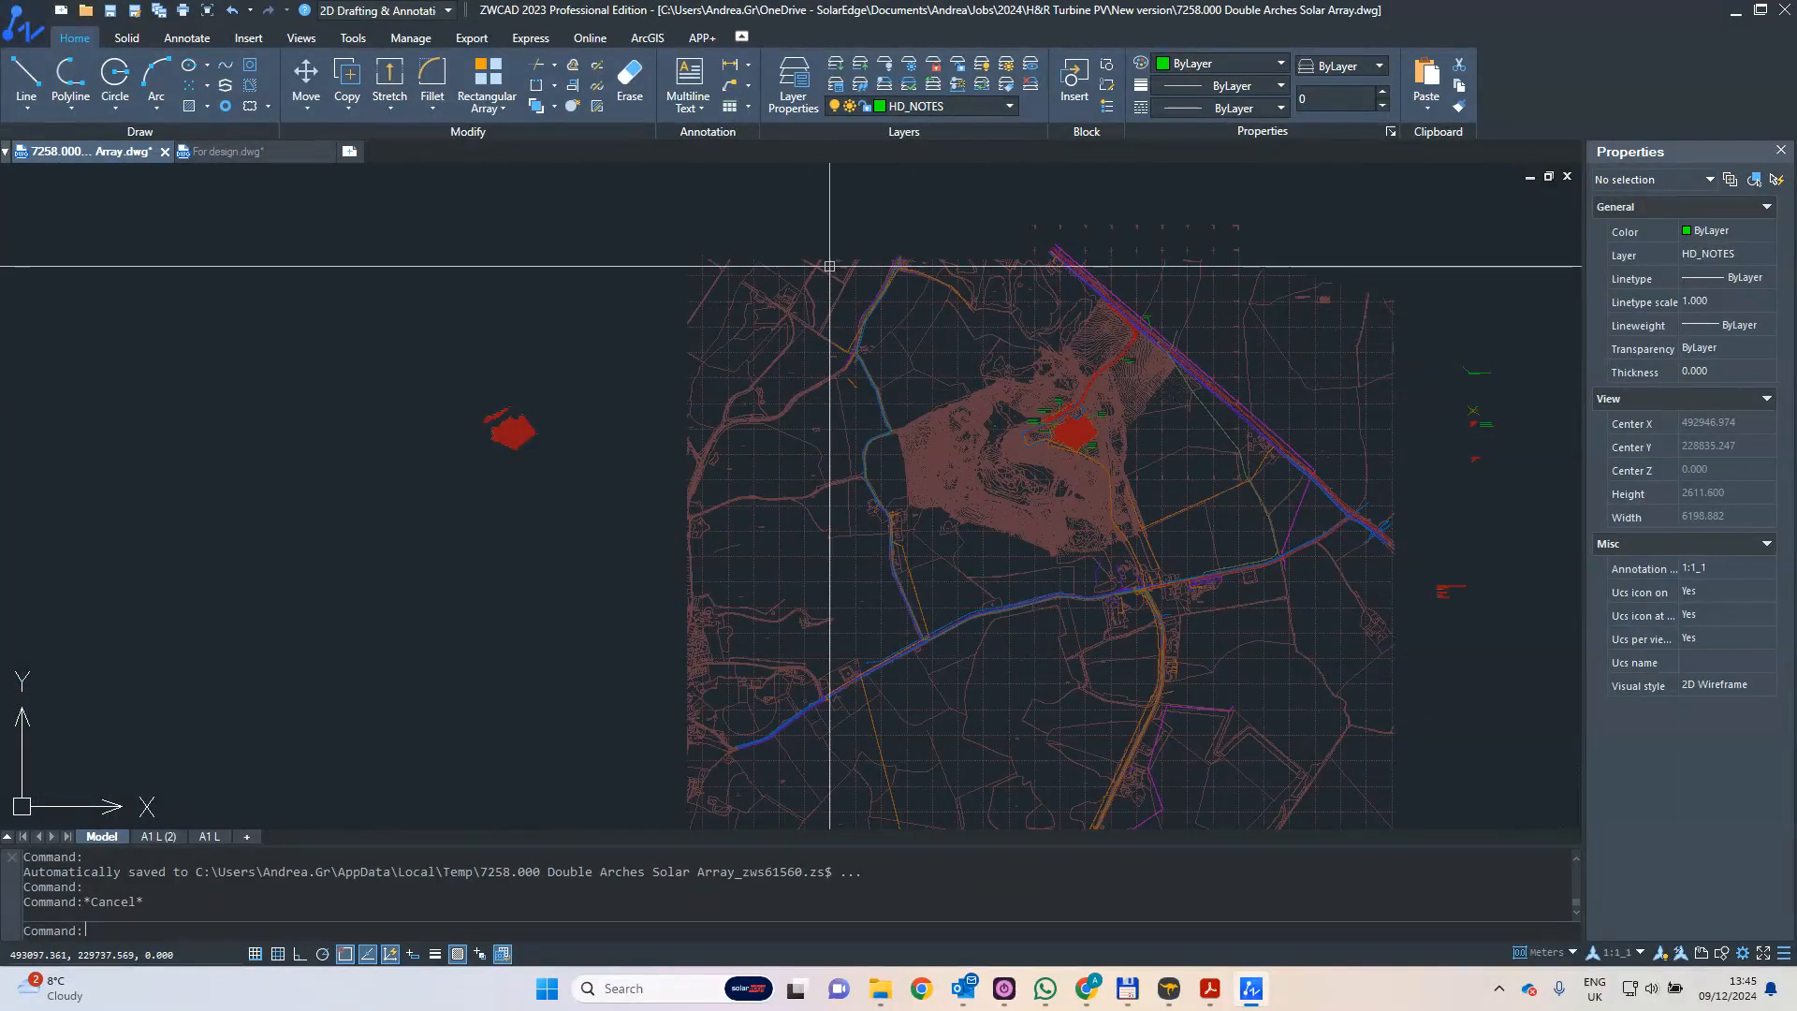
- Switch to the For design drawing and examine its site boundary and panel rows
click(227, 152)
click(228, 152)
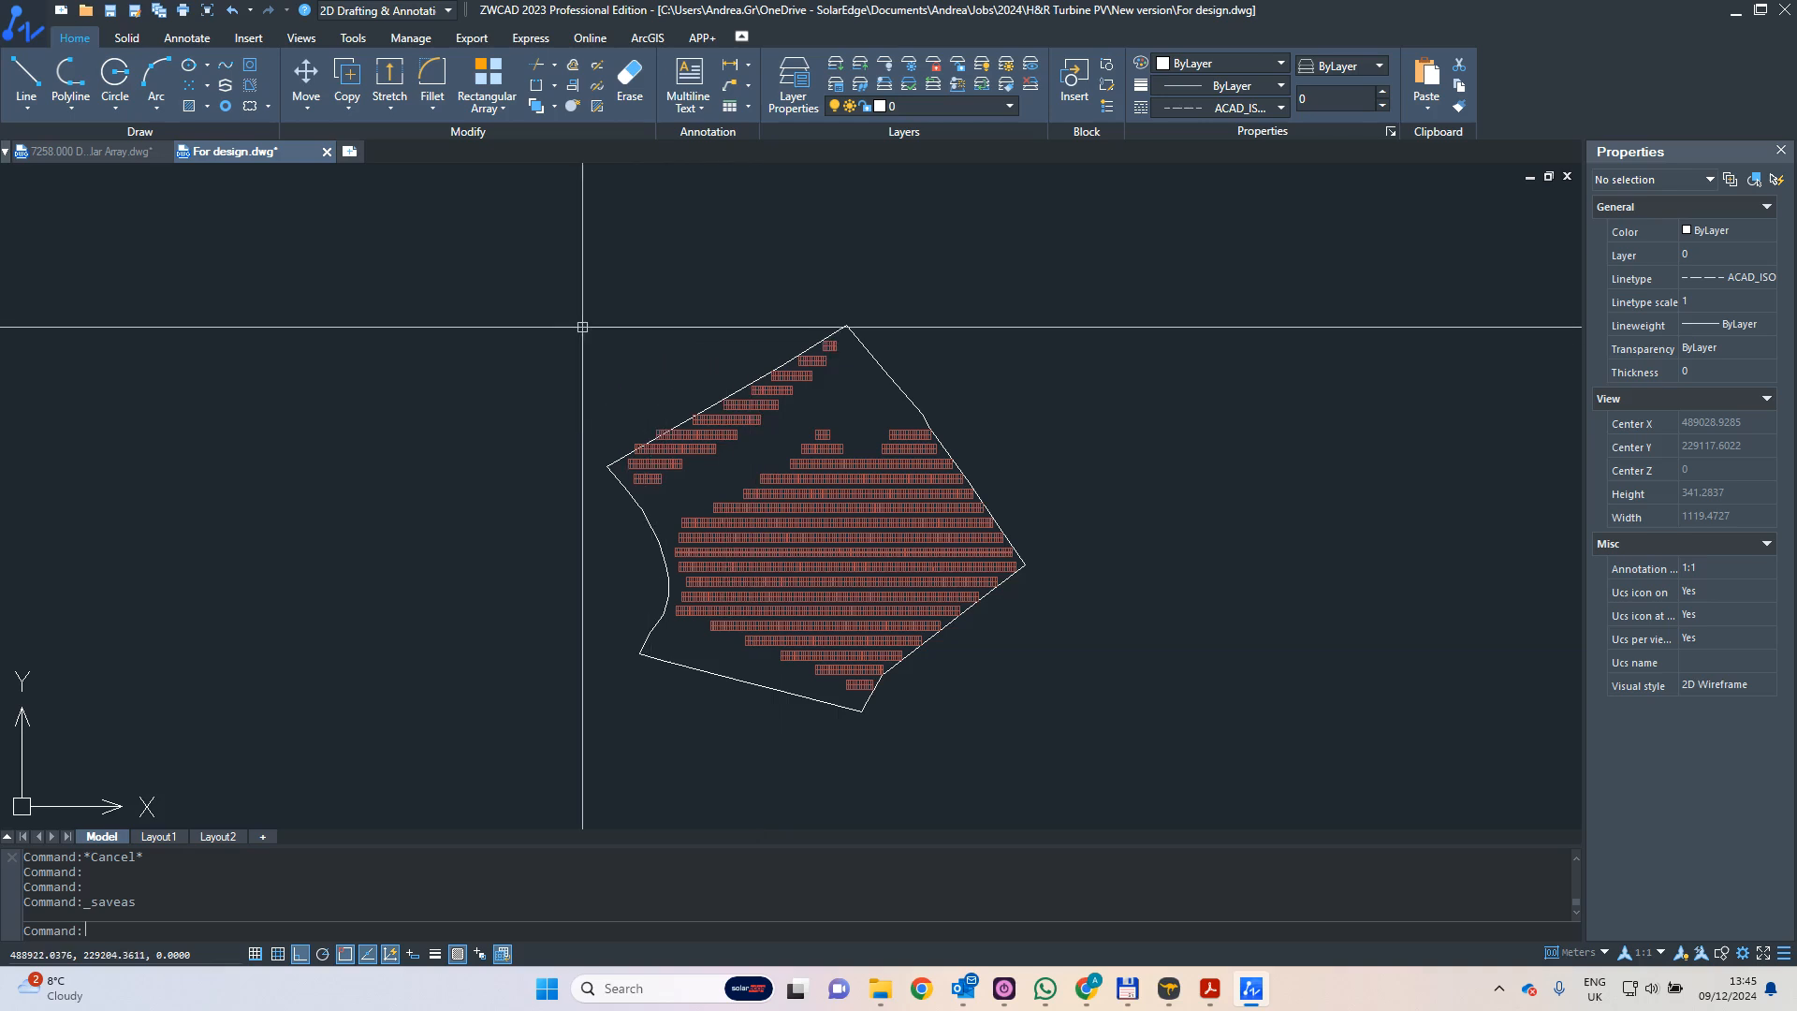
mouse_move(581, 321)
middle_down()
mouse_move(646, 309)
mouse_move(634, 353)
mouse_move(802, 409)
middle_up()
scroll(755, 378, down, 2)
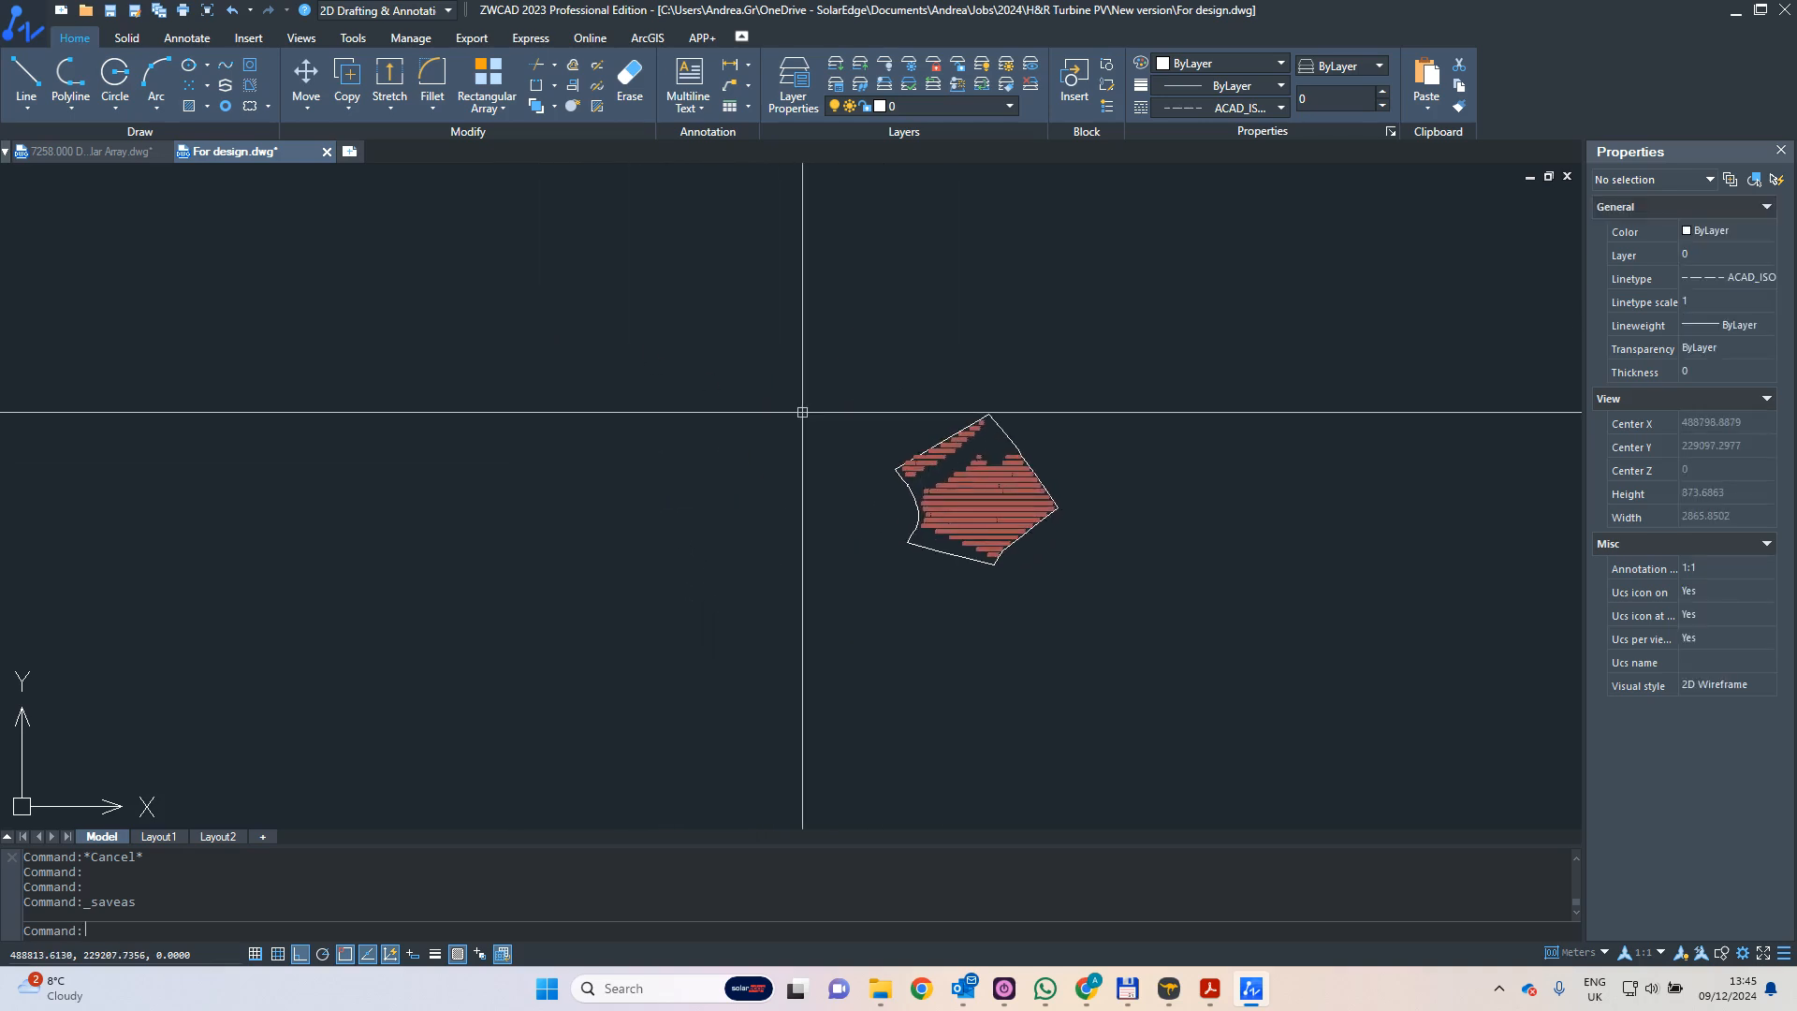
scroll(809, 414, down, 2)
scroll(923, 421, up, 6)
middle_drag(974, 438, 979, 441)
scroll(838, 281, down, 2)
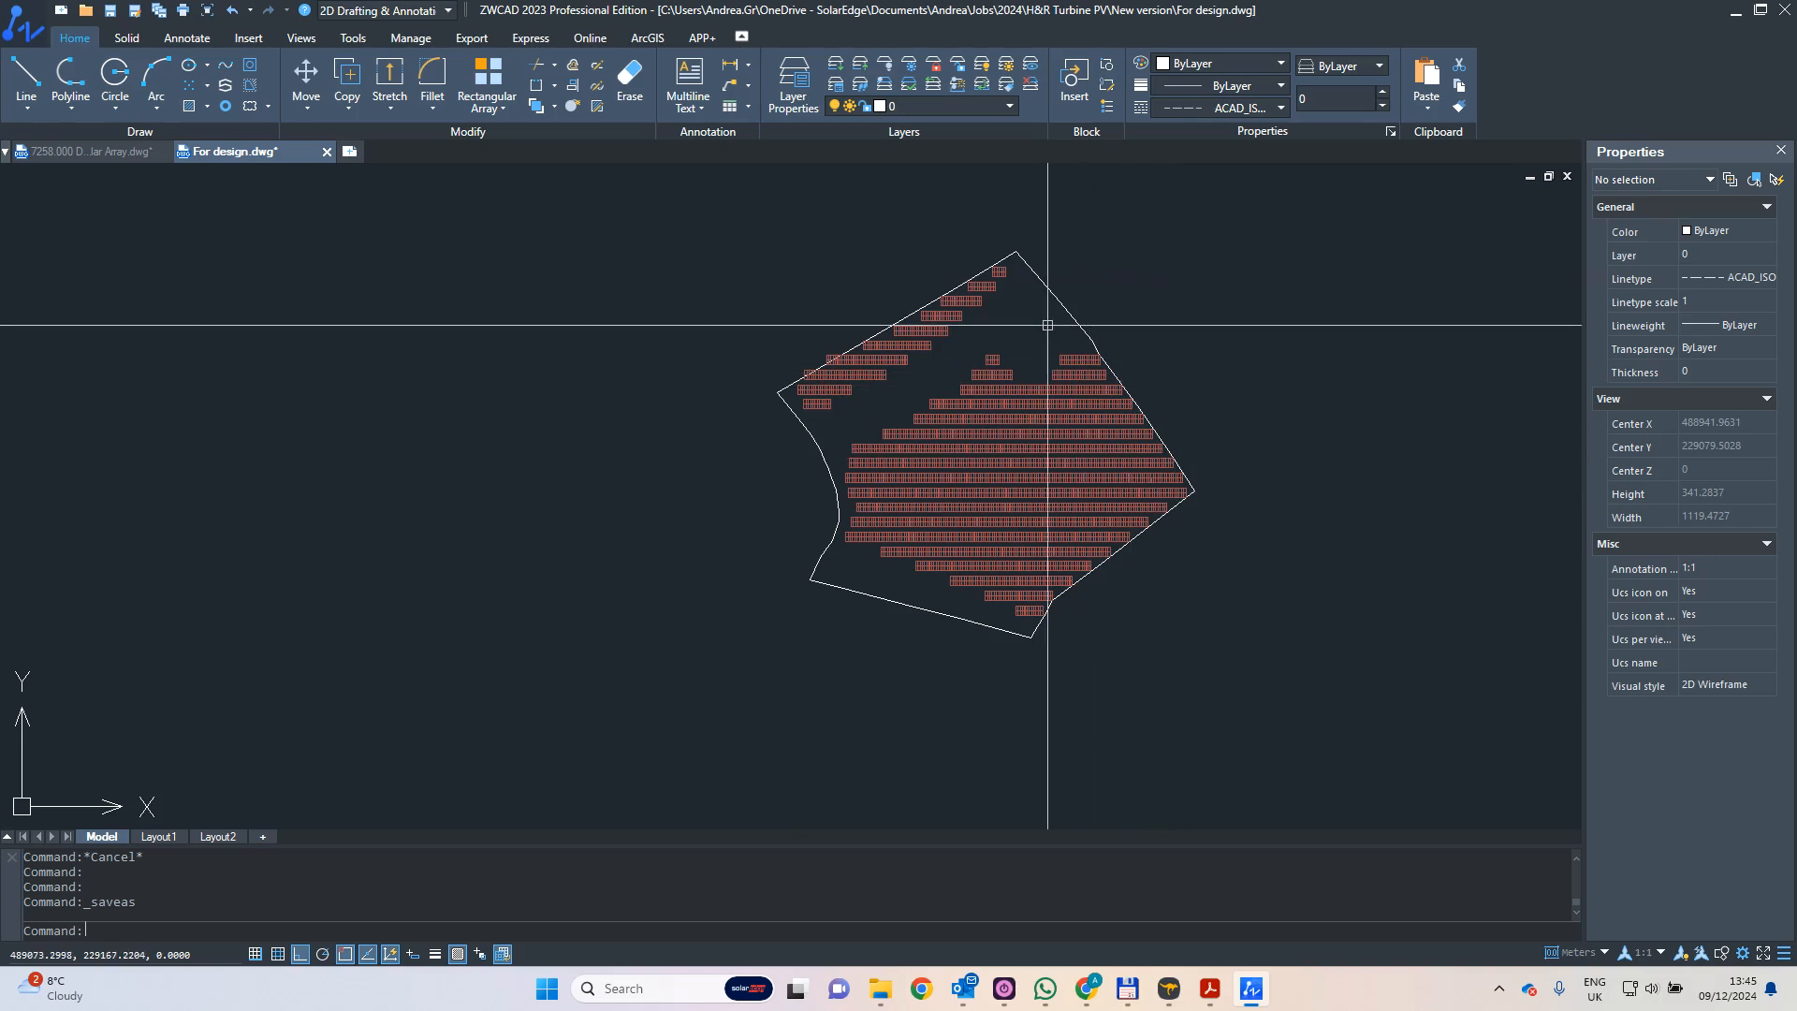
scroll(994, 321, up, 1)
middle_drag(993, 356, 989, 410)
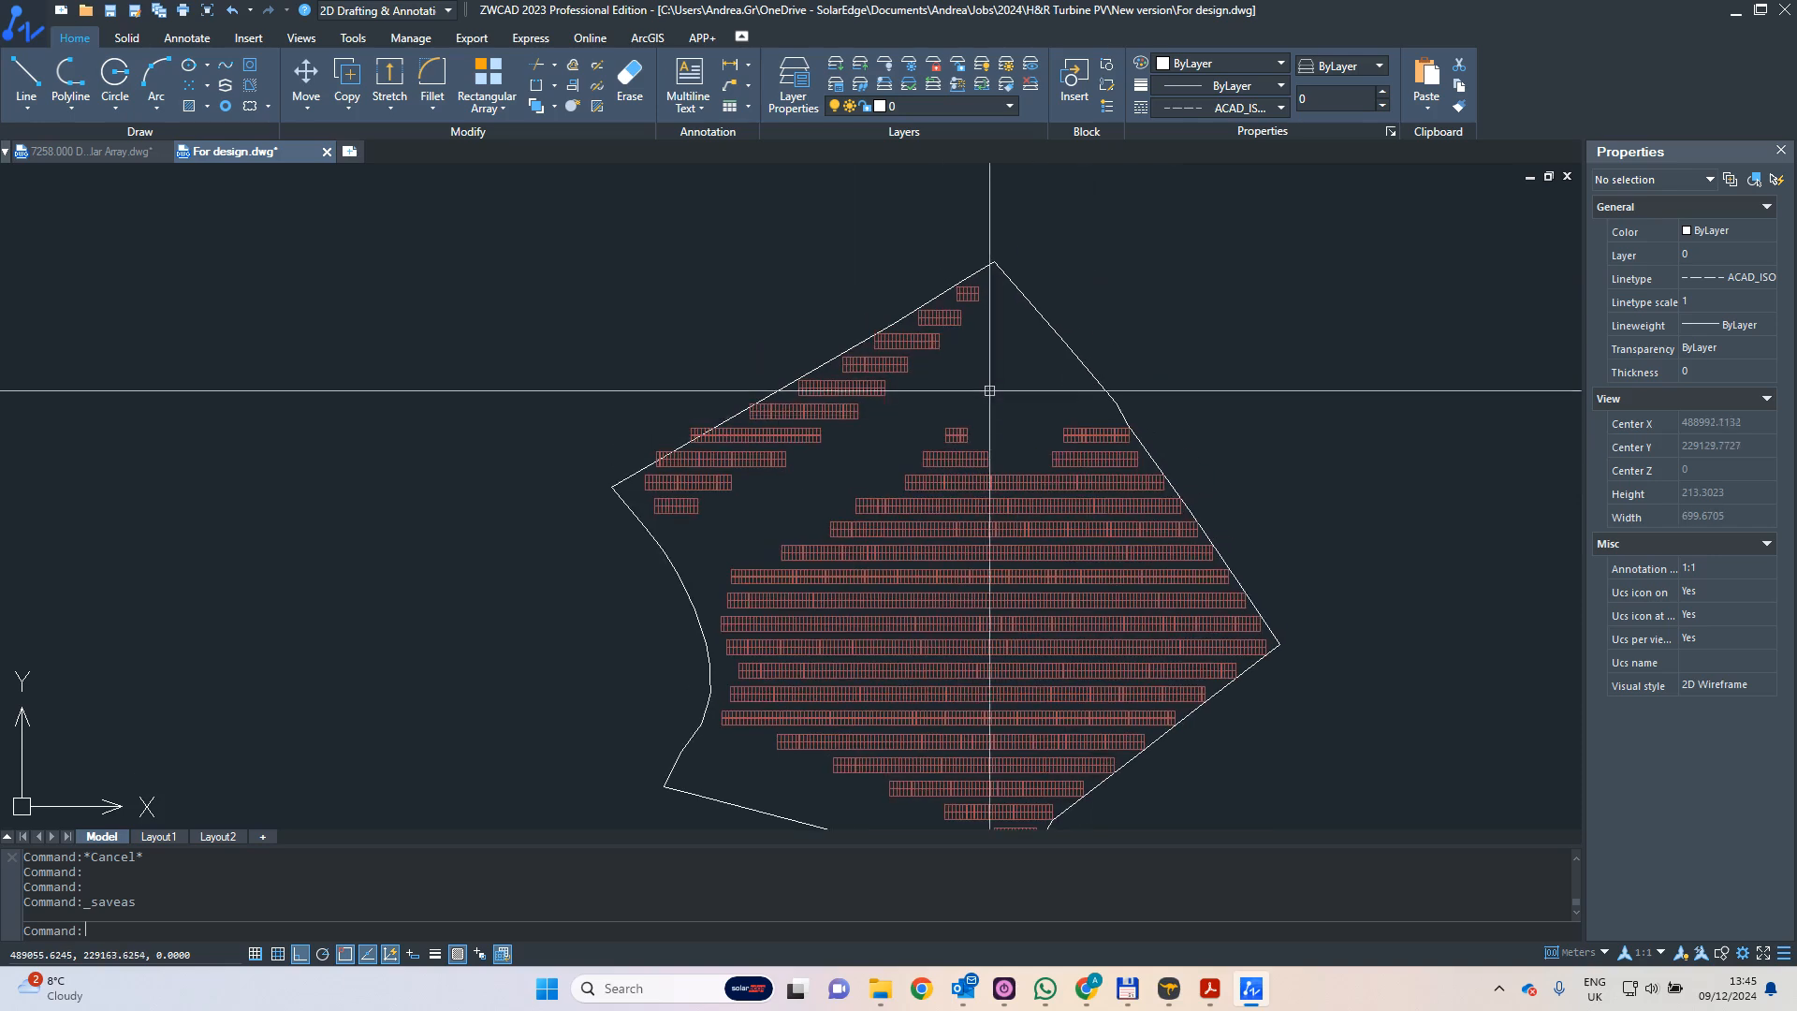
- Review the layers in the For design drawing, including Defpoints, HD_NOTES and PV
click(990, 107)
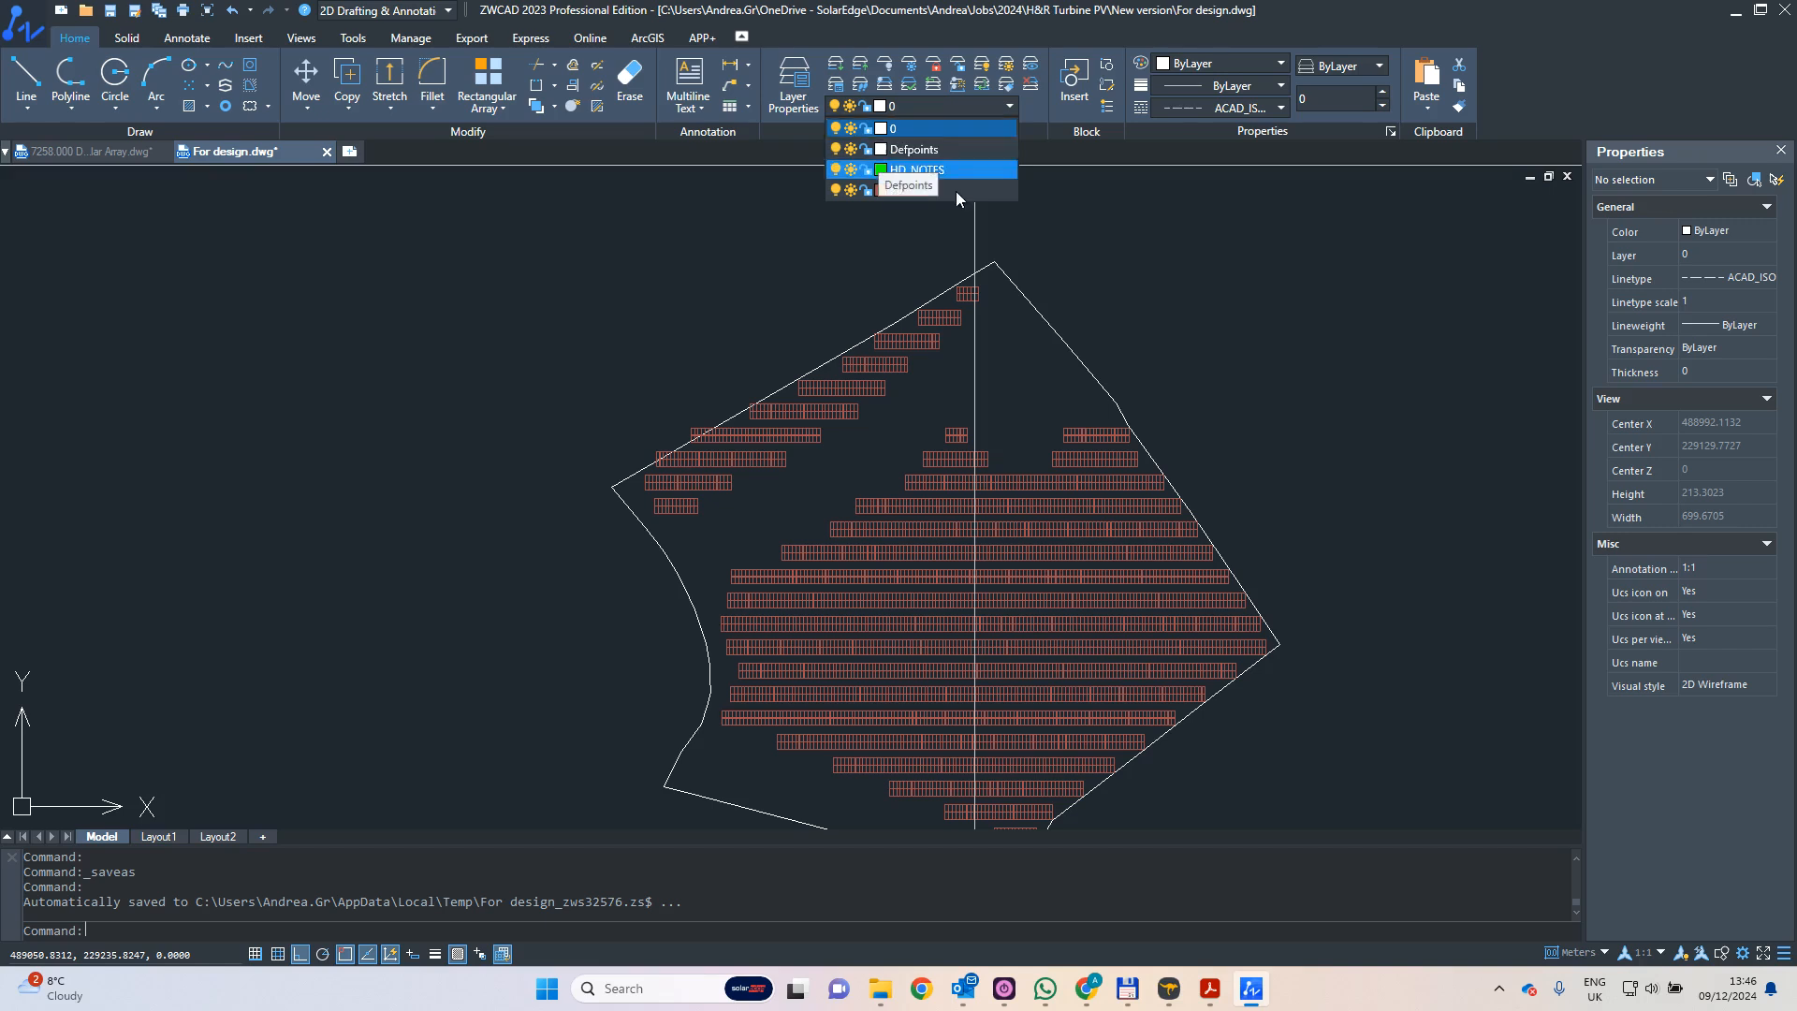
click(1181, 273)
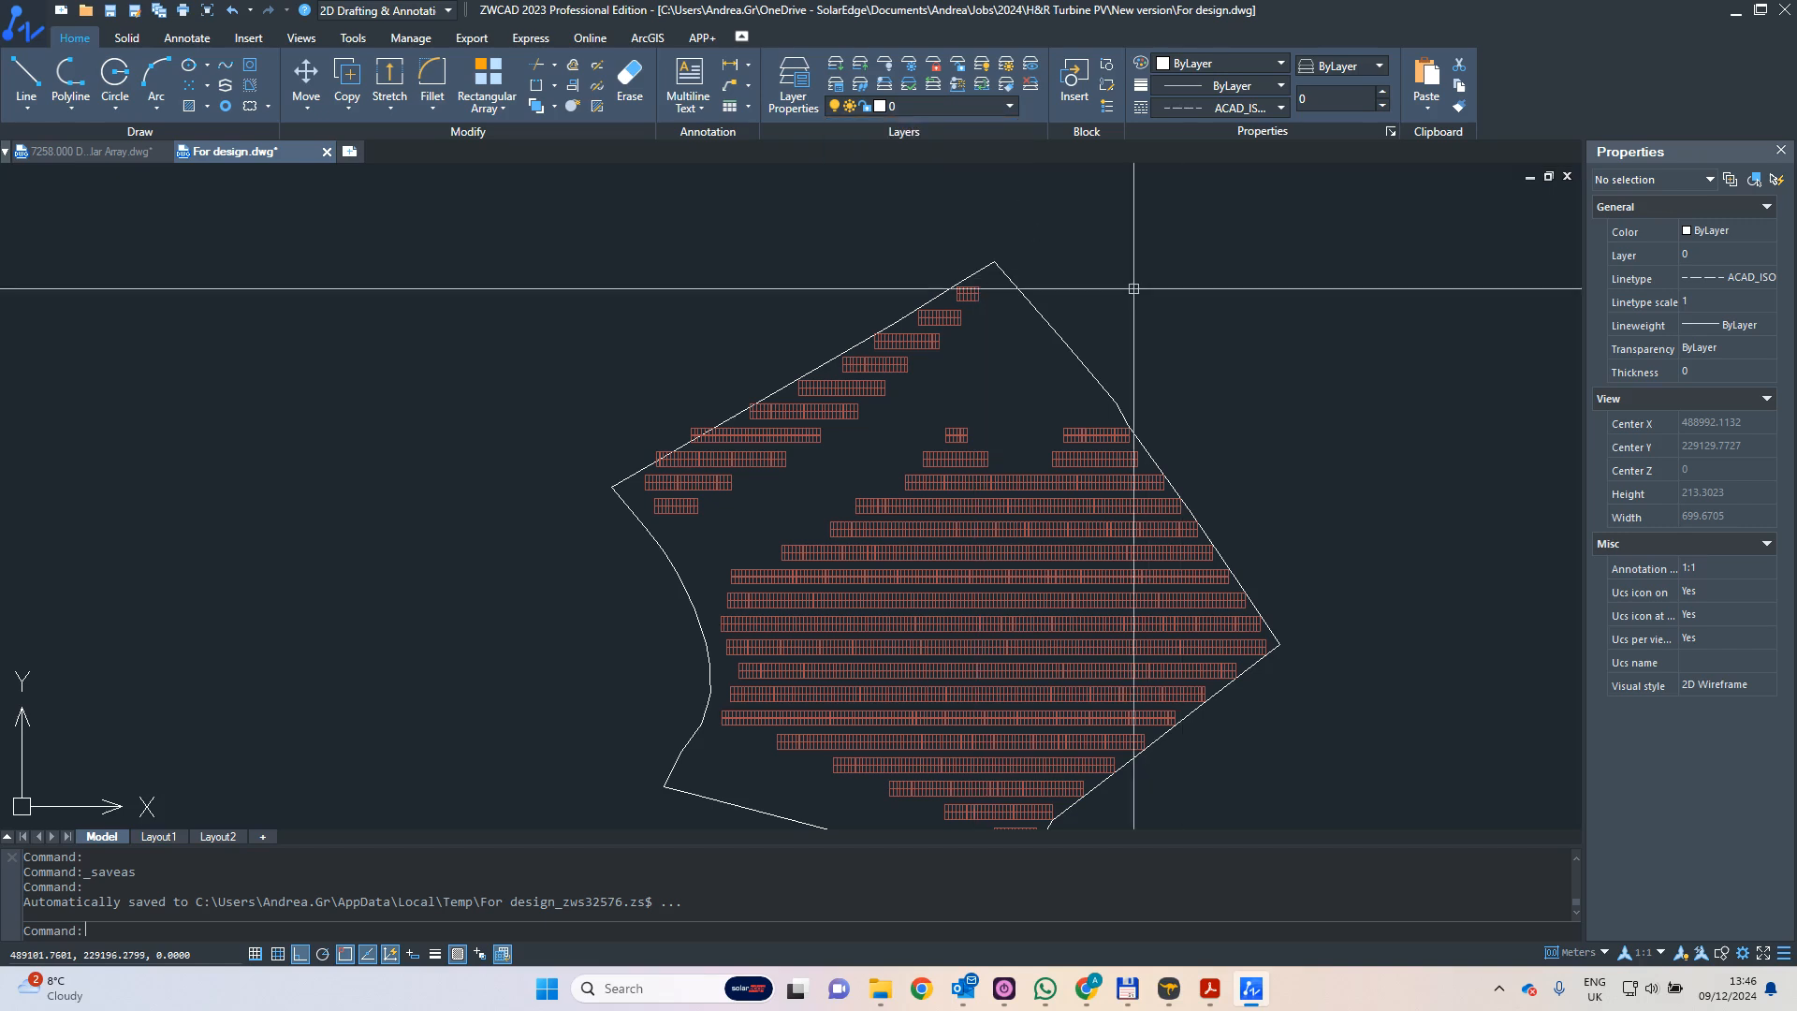
scroll(1080, 252, down, 2)
middle_drag(1063, 252, 975, 317)
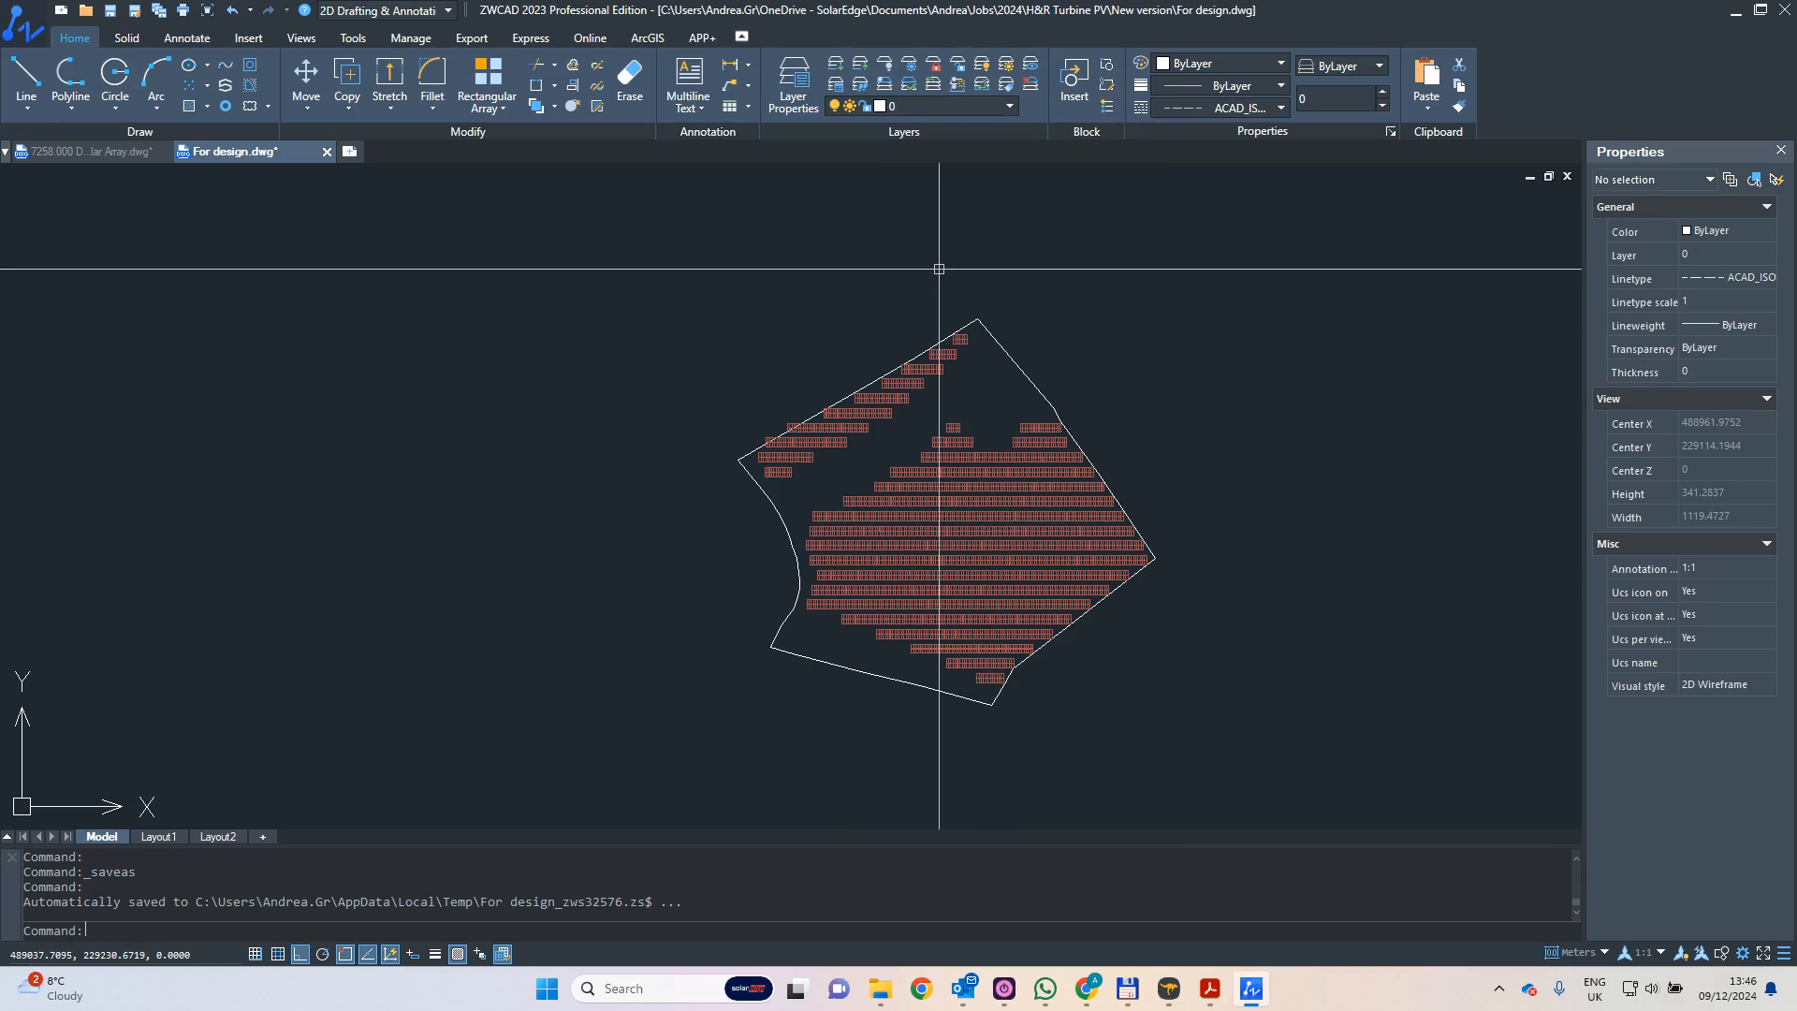
click(968, 106)
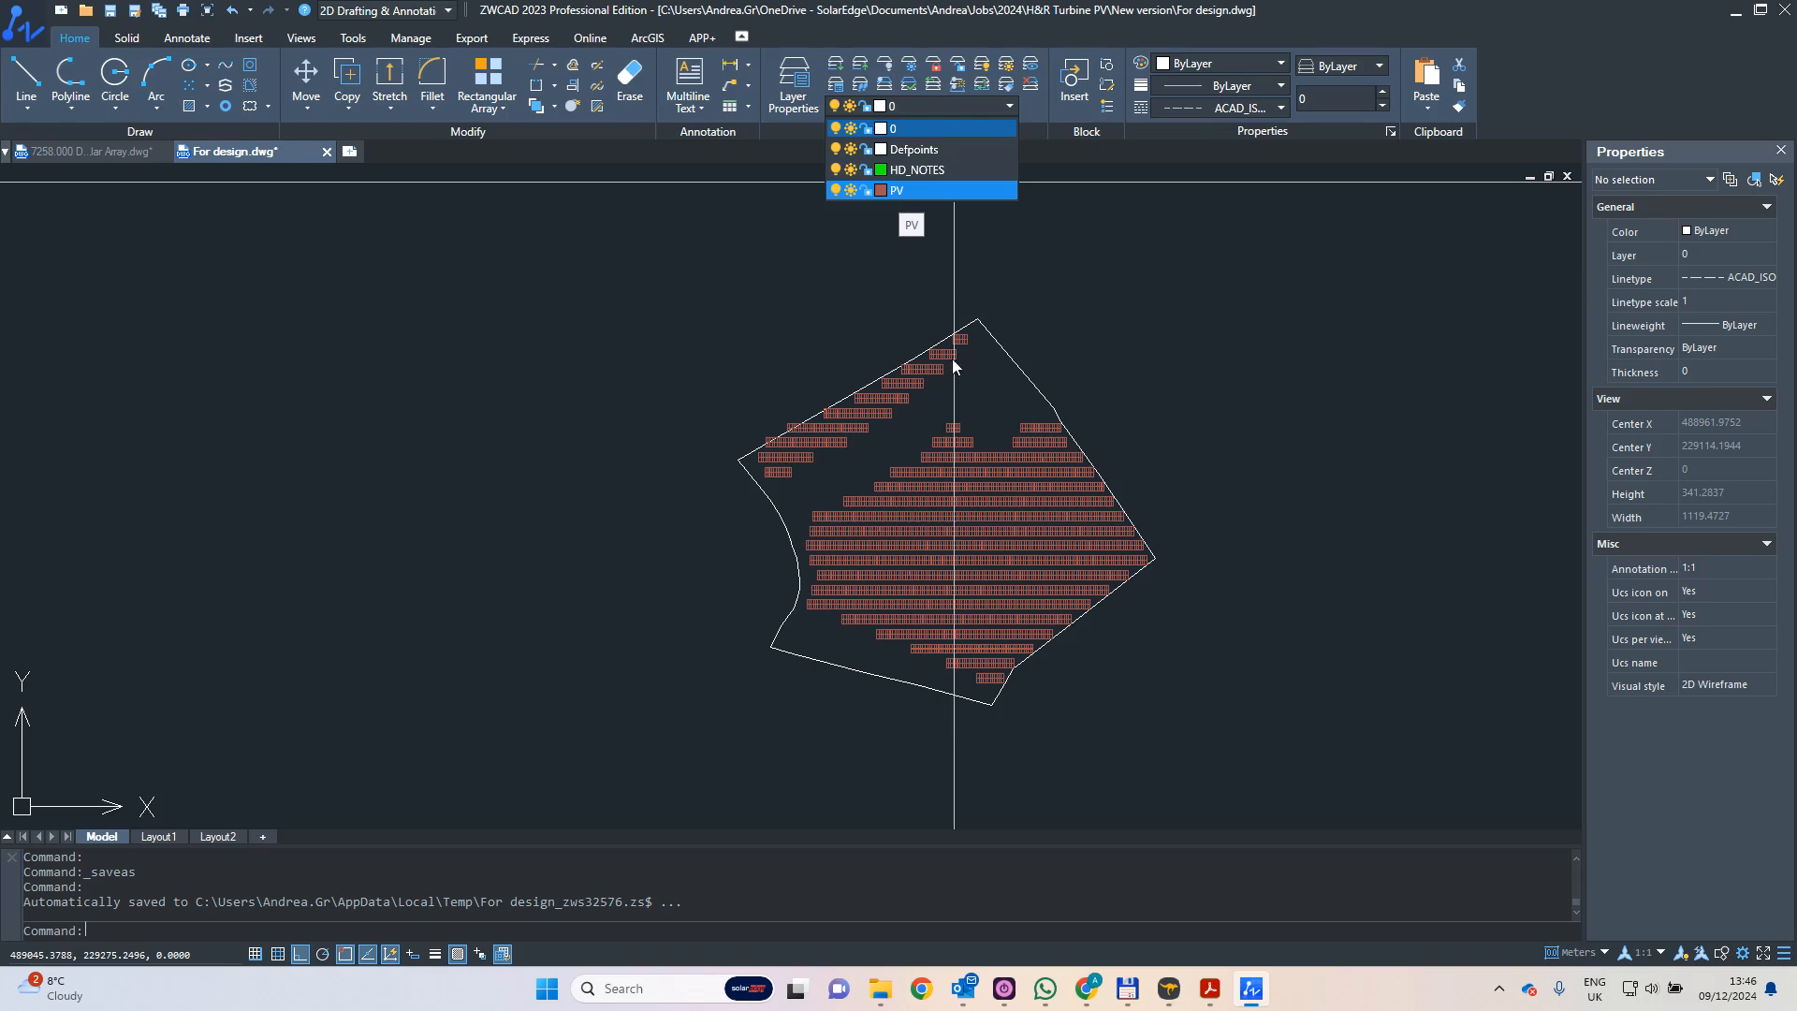
click(997, 410)
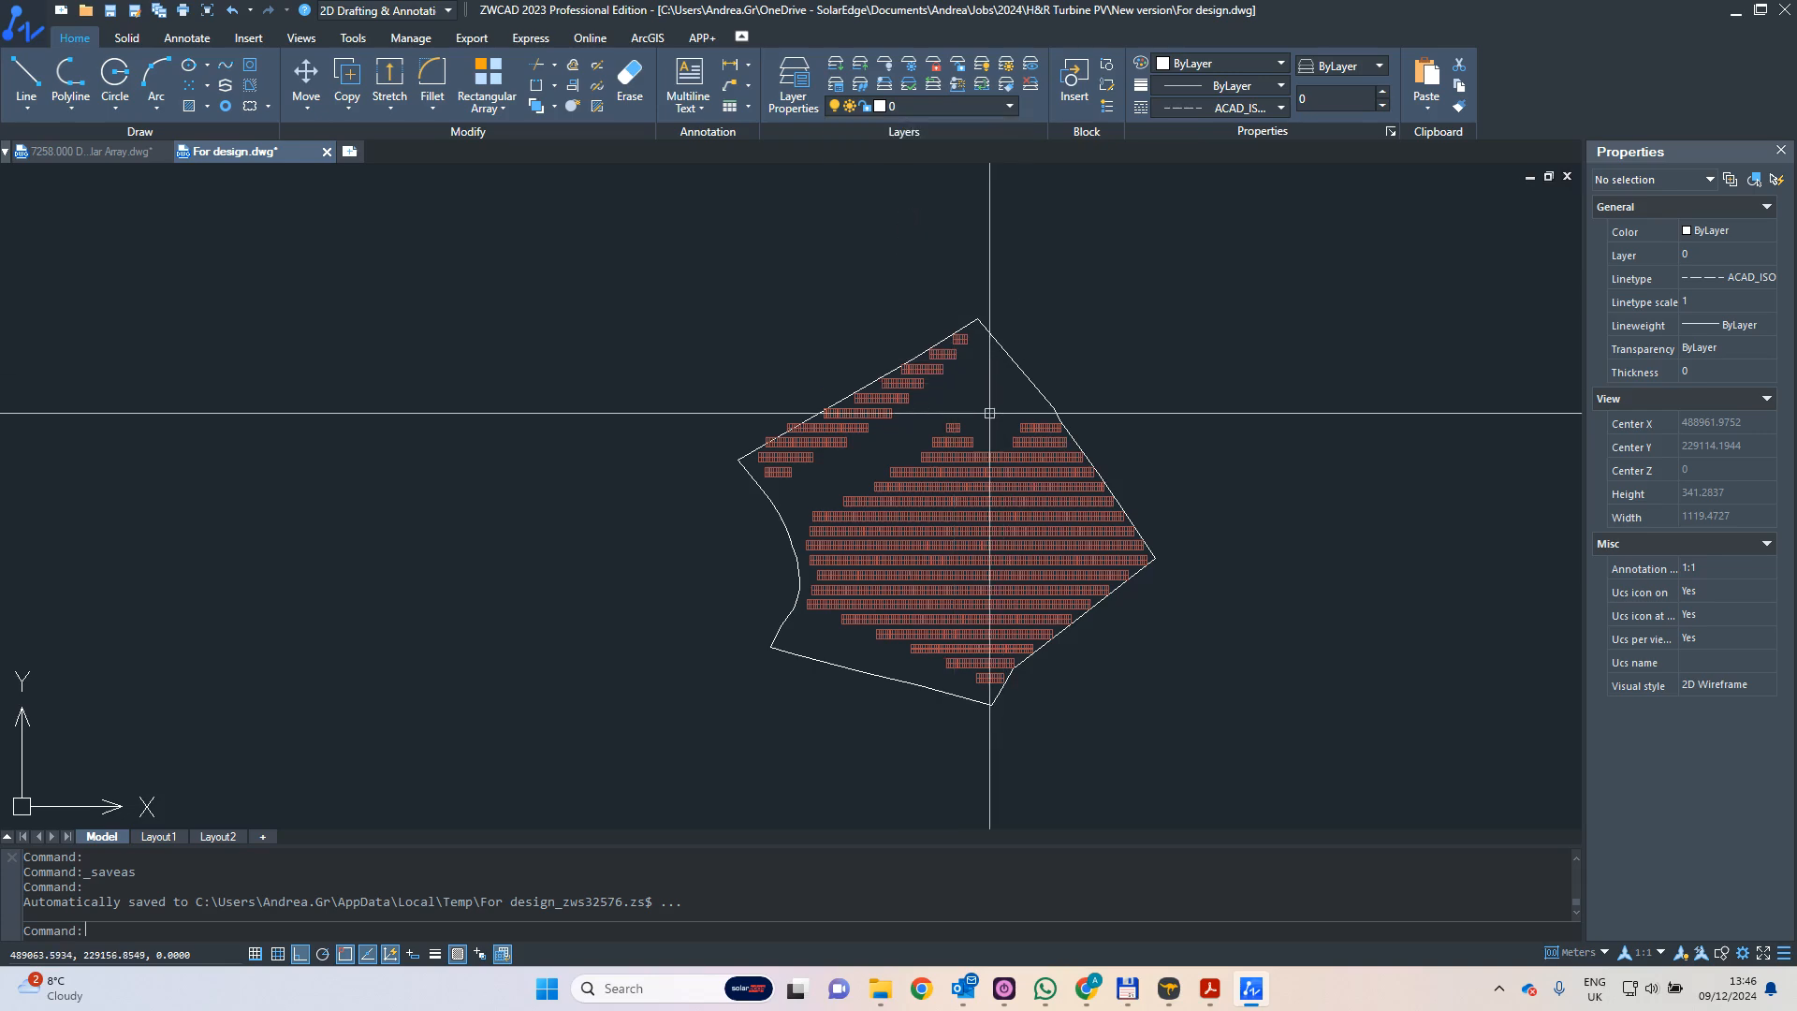
- Select the upper module polyline at the left end of a middle panel row and inspect it within the array
scroll(974, 412, up, 5)
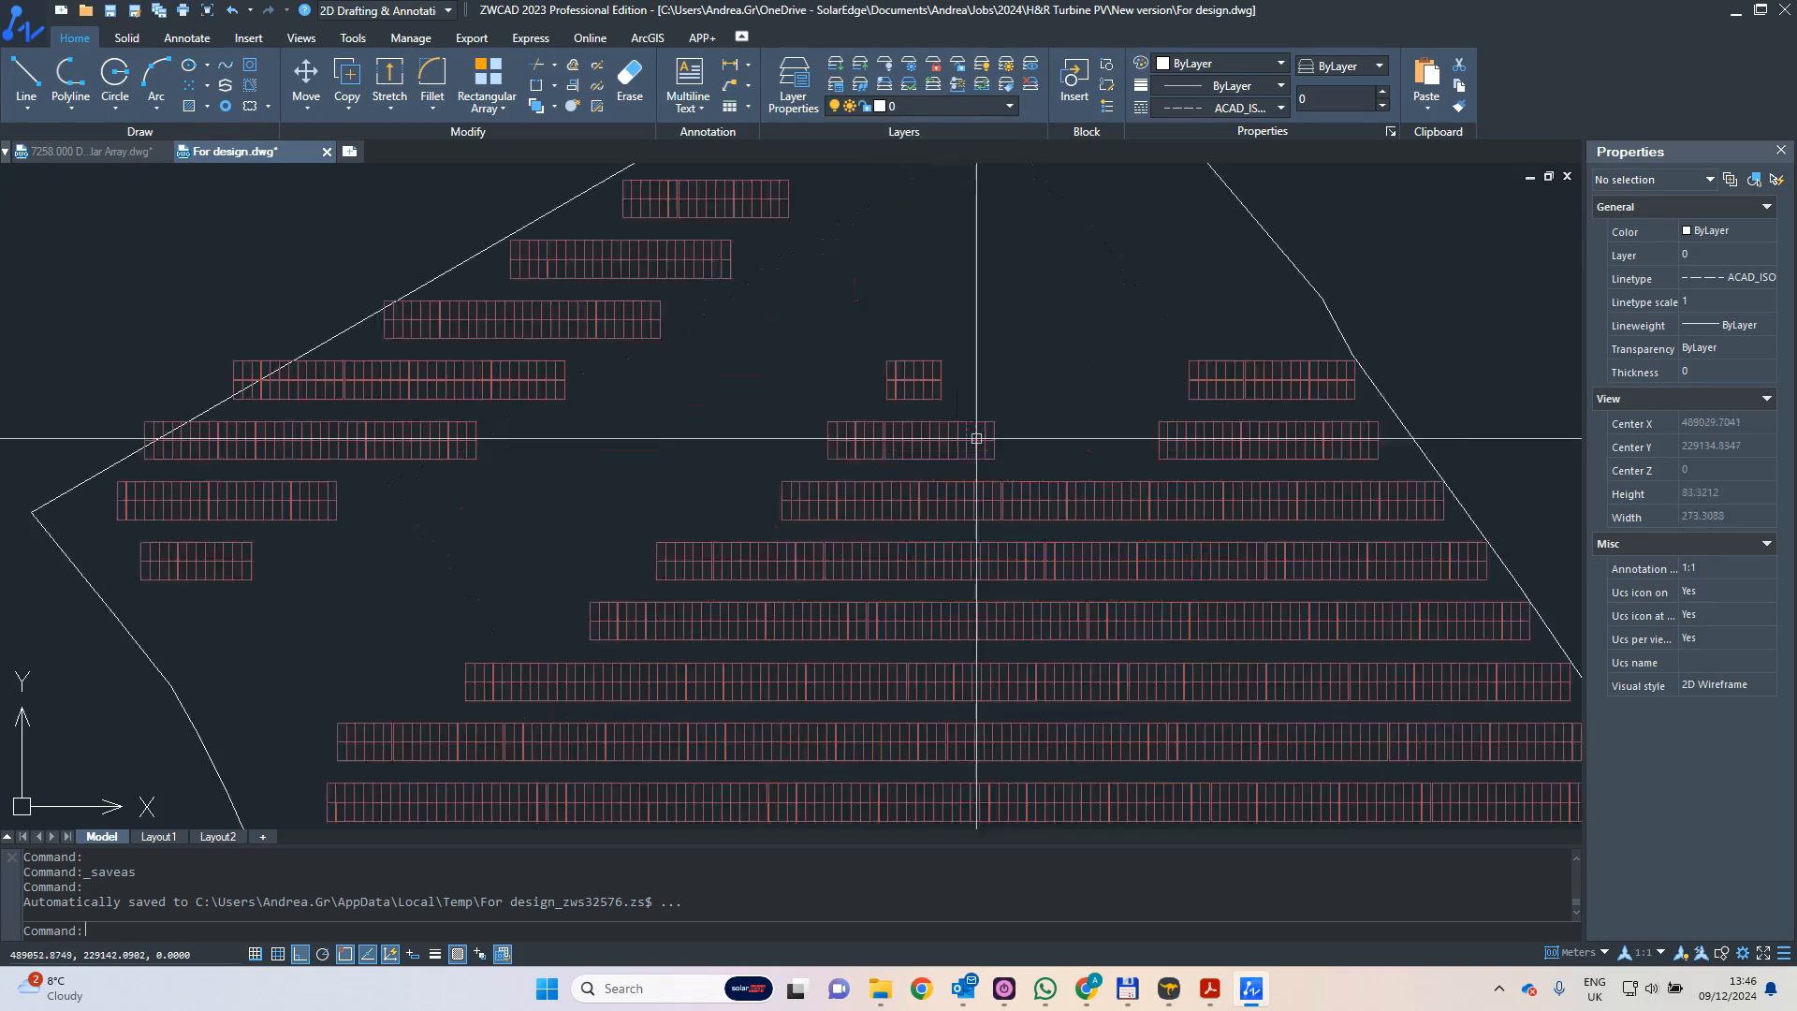
scroll(1018, 422, down, 2)
scroll(1031, 409, down, 3)
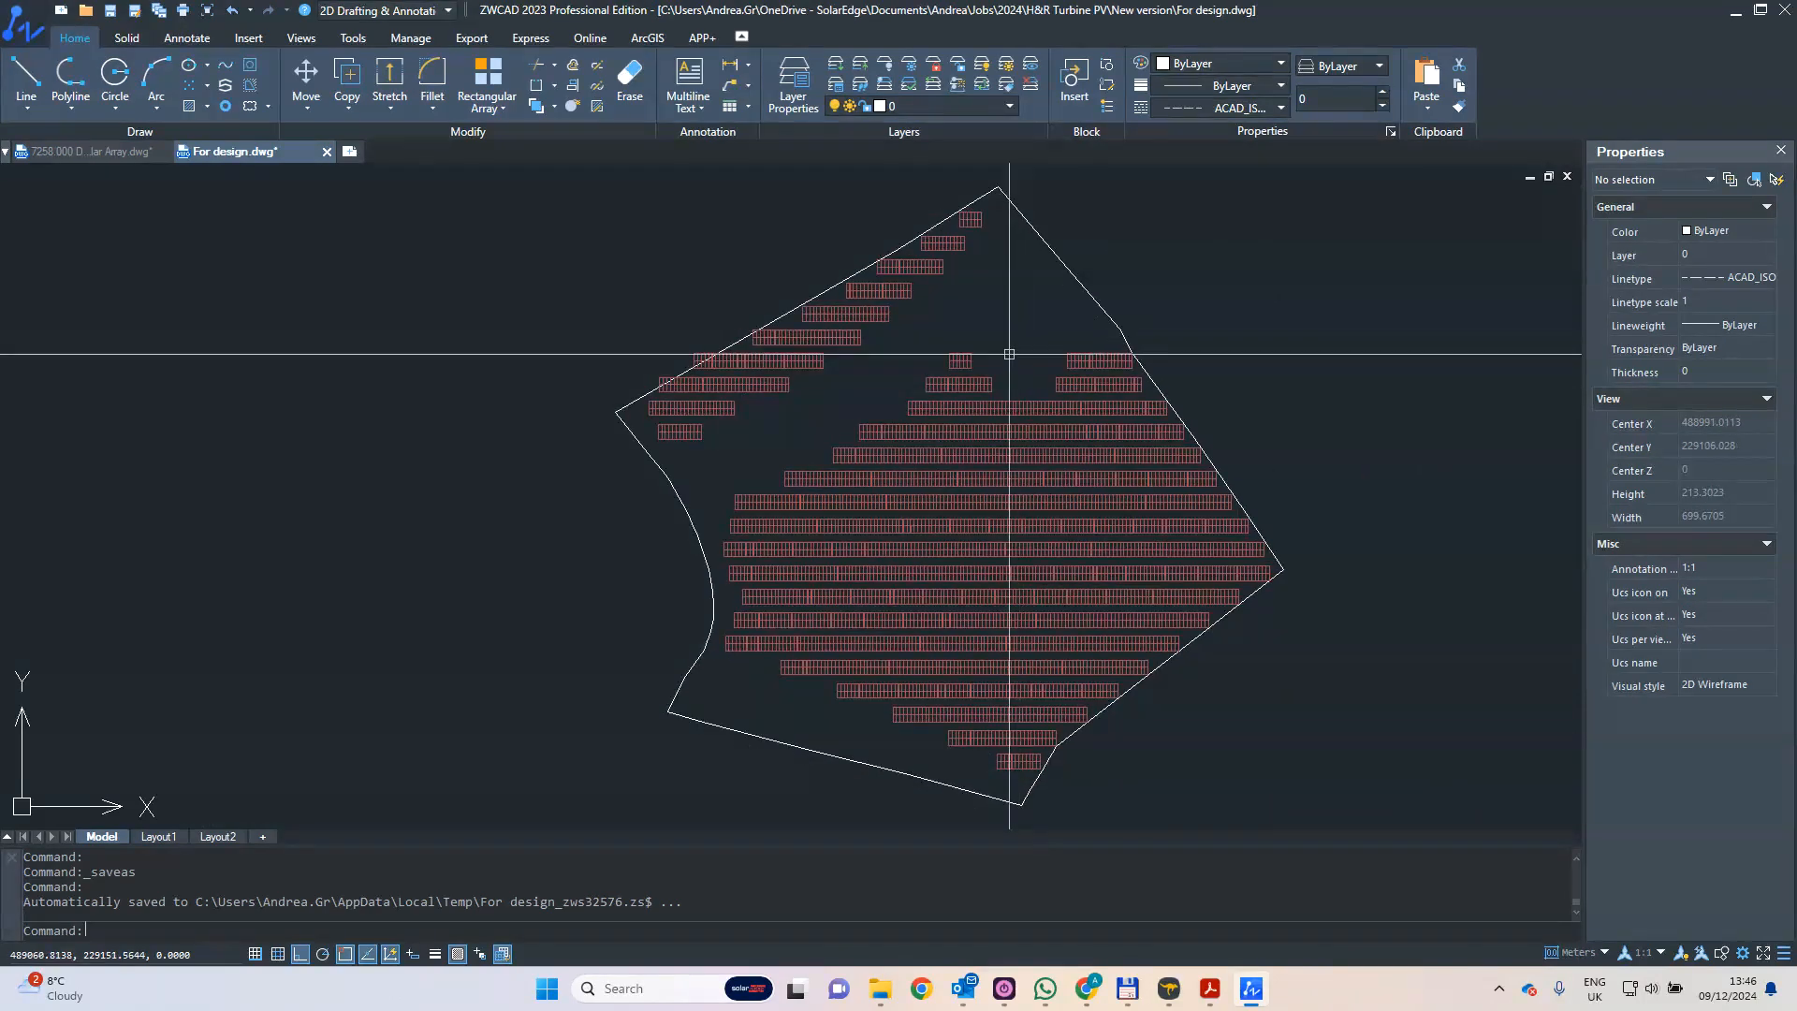
scroll(836, 472, up, 5)
scroll(836, 473, up, 10)
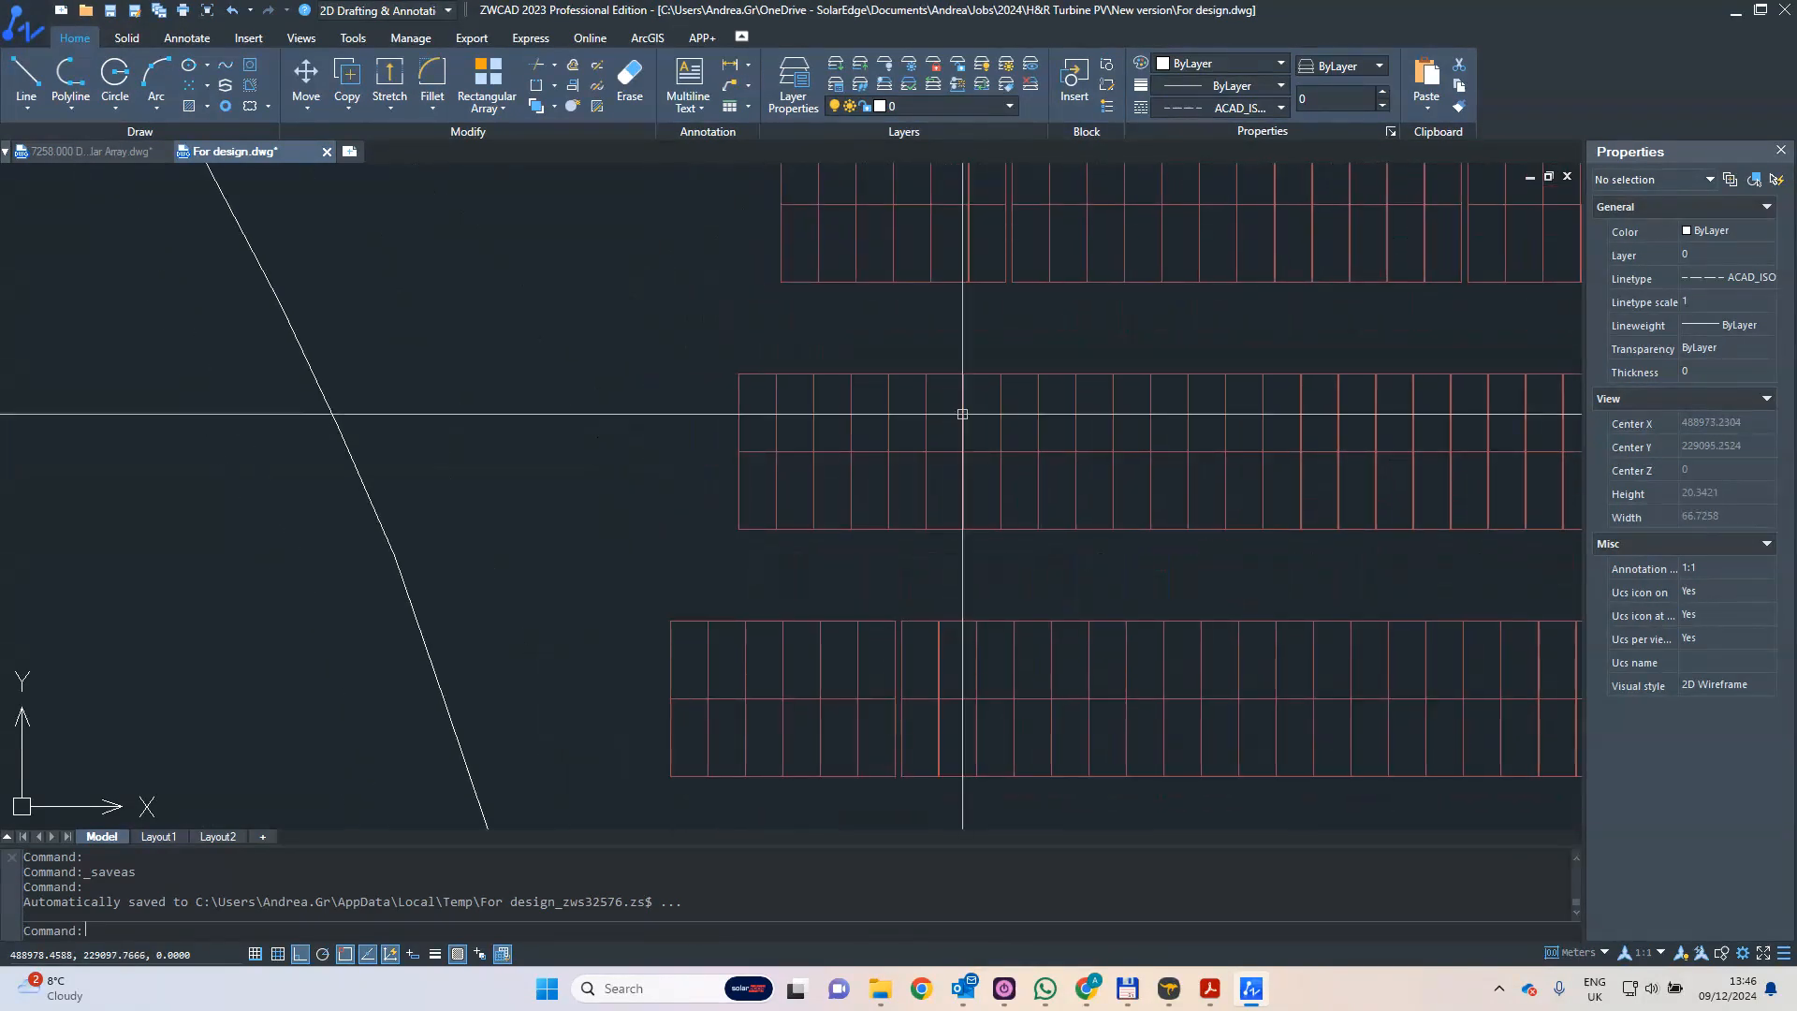
scroll(731, 367, down, 1)
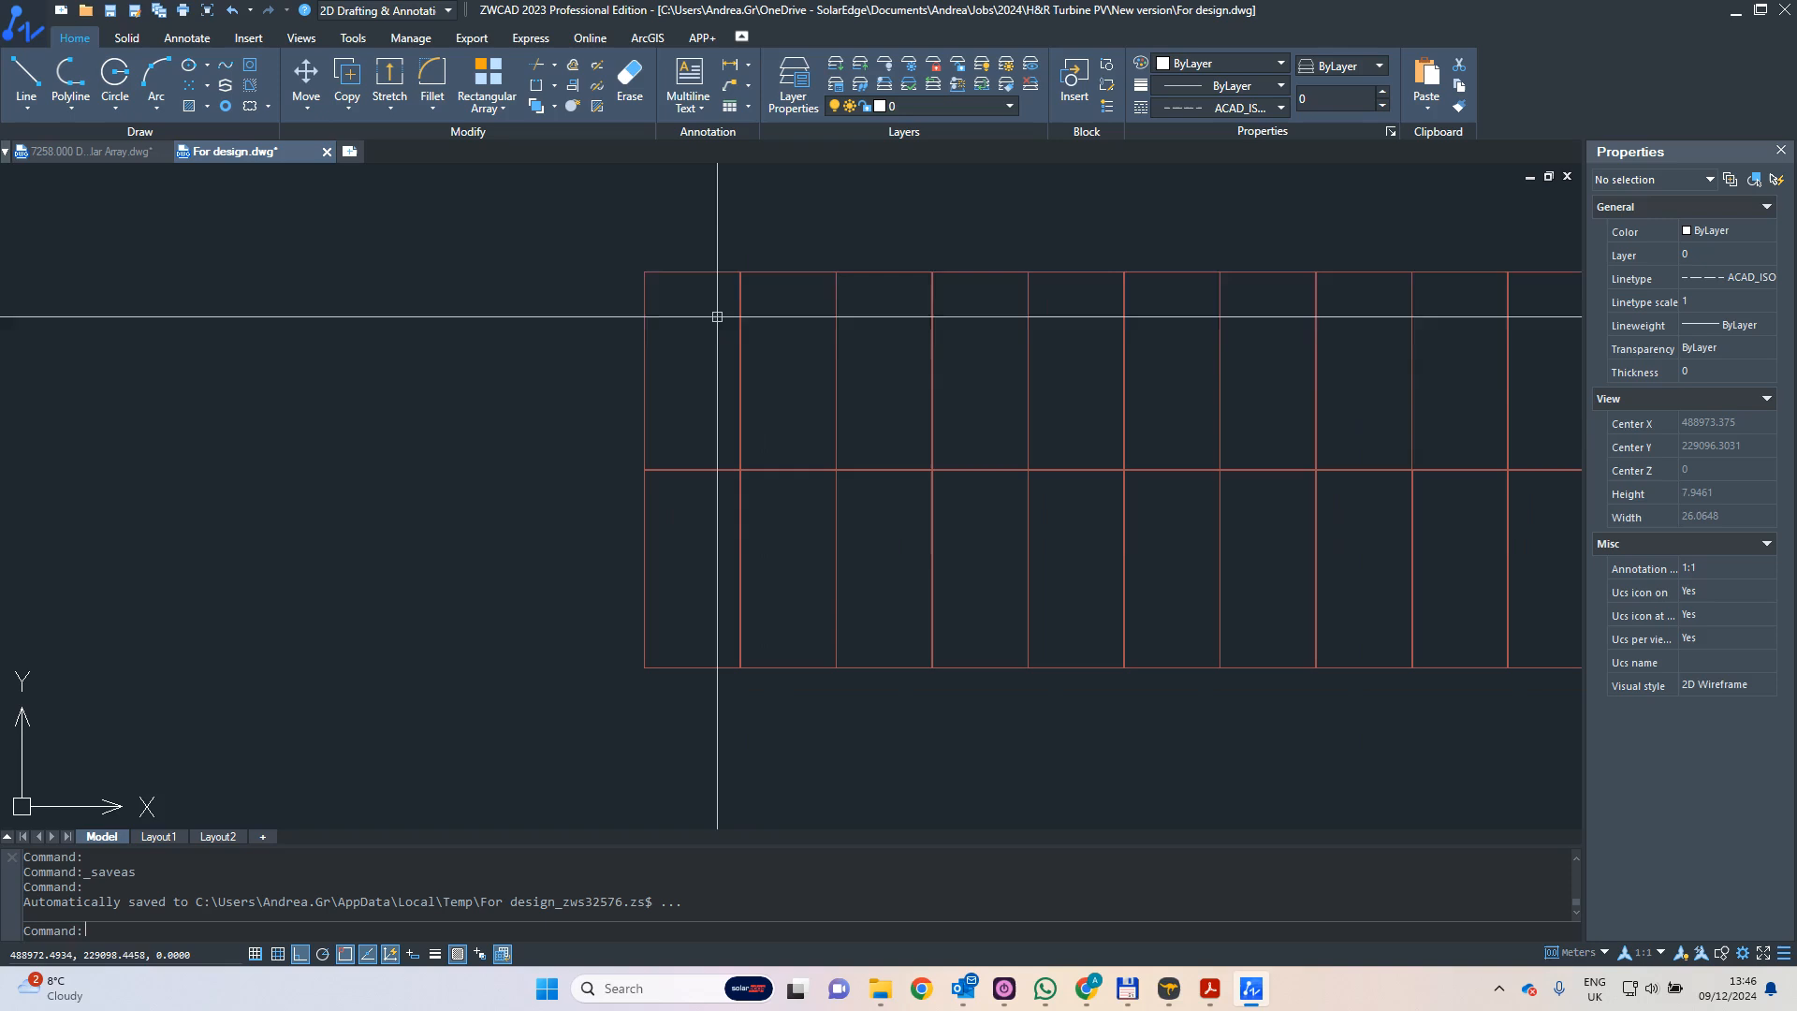
click(702, 240)
click(594, 337)
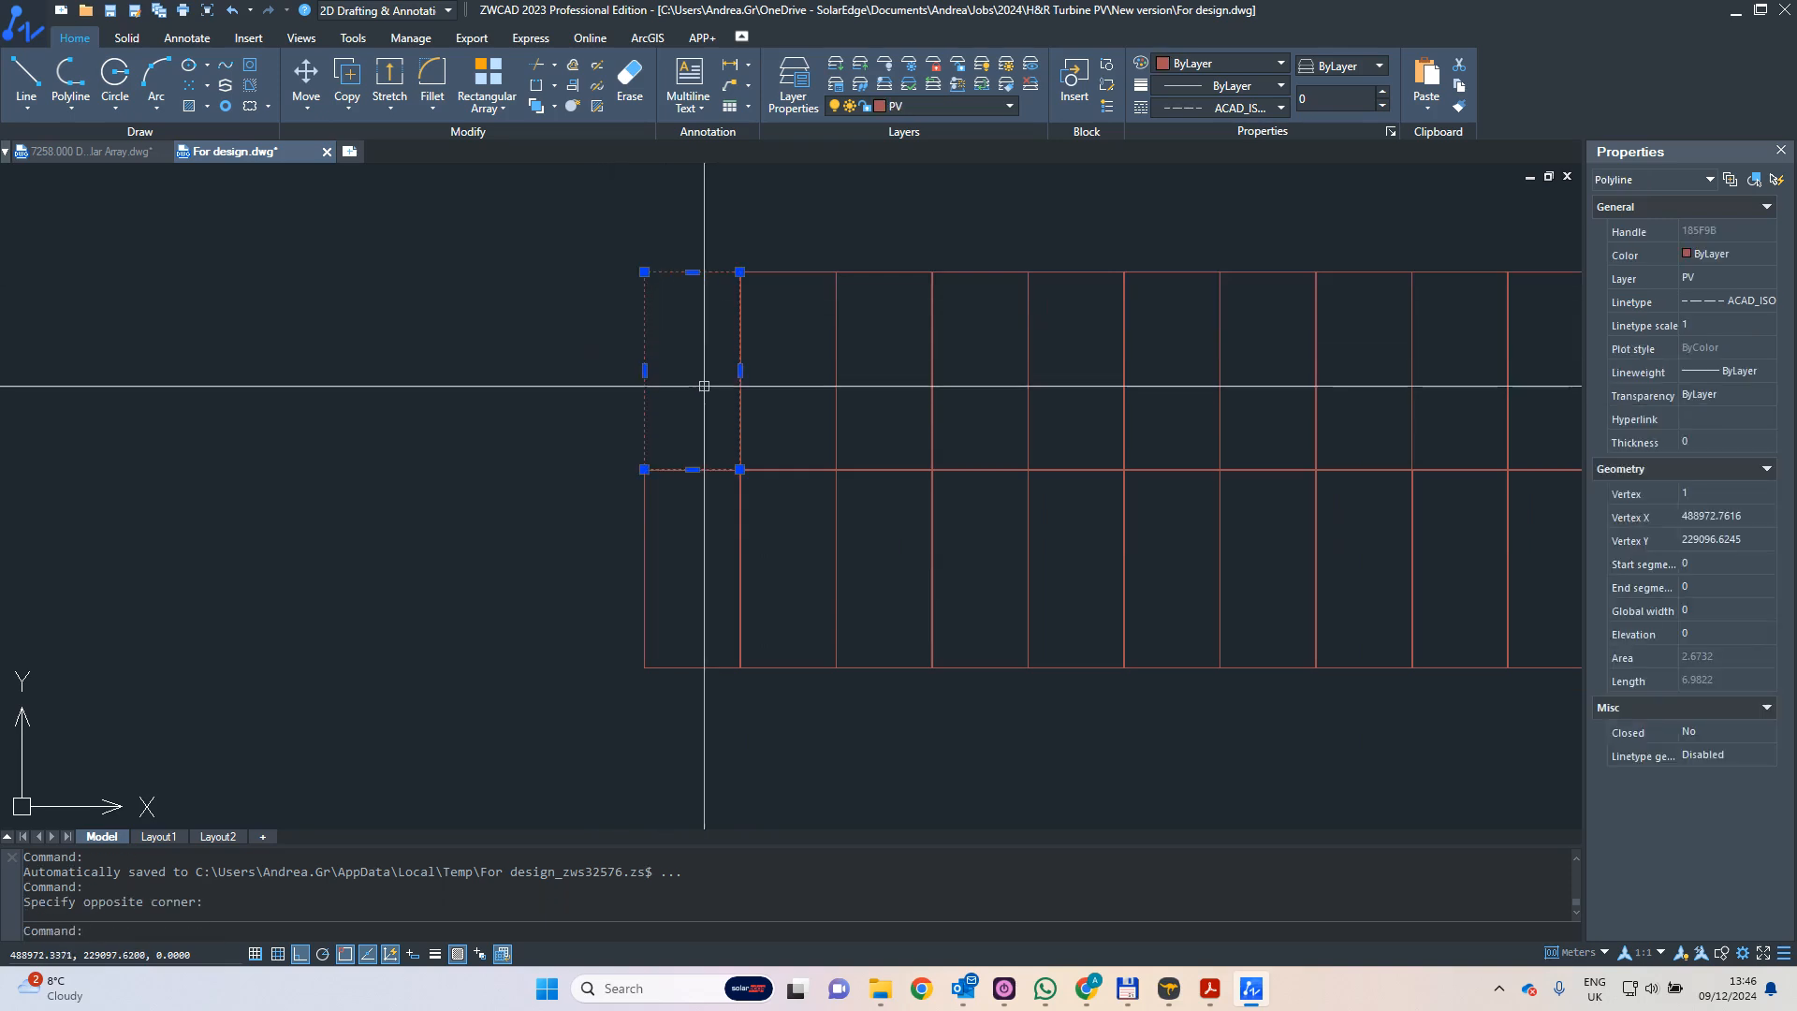
scroll(734, 313, down, 4)
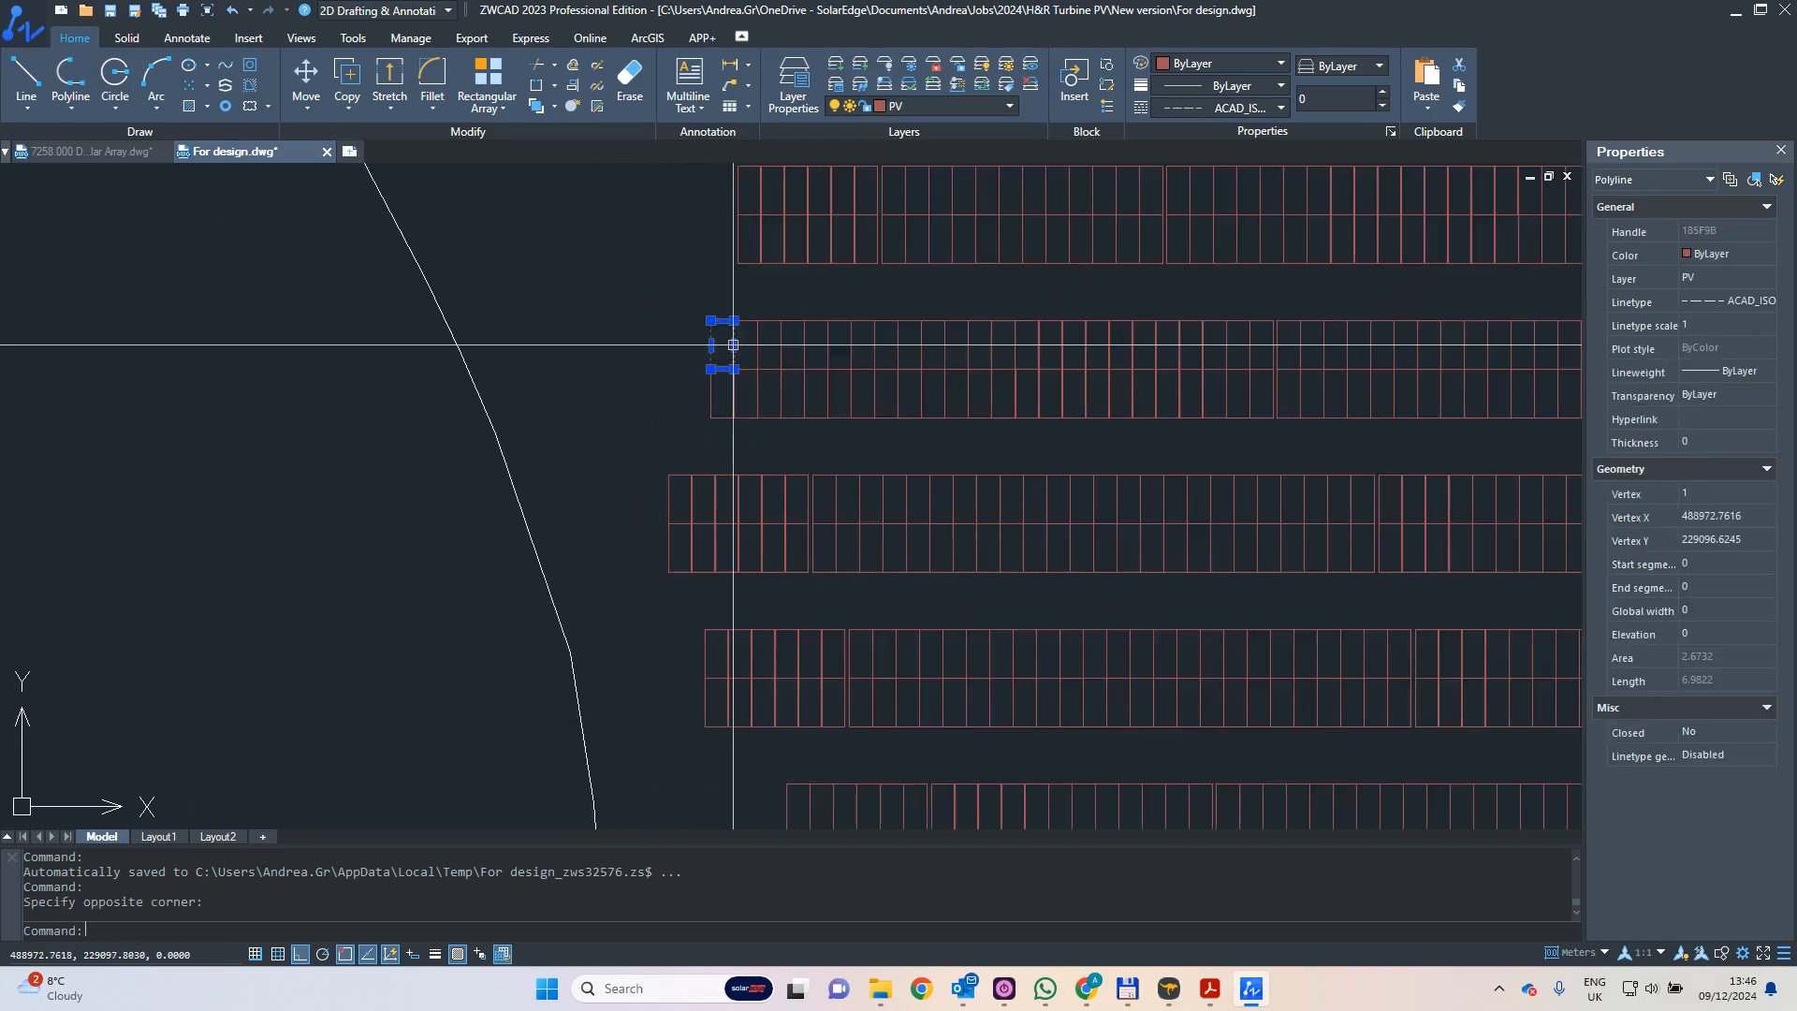
scroll(688, 407, up, 3)
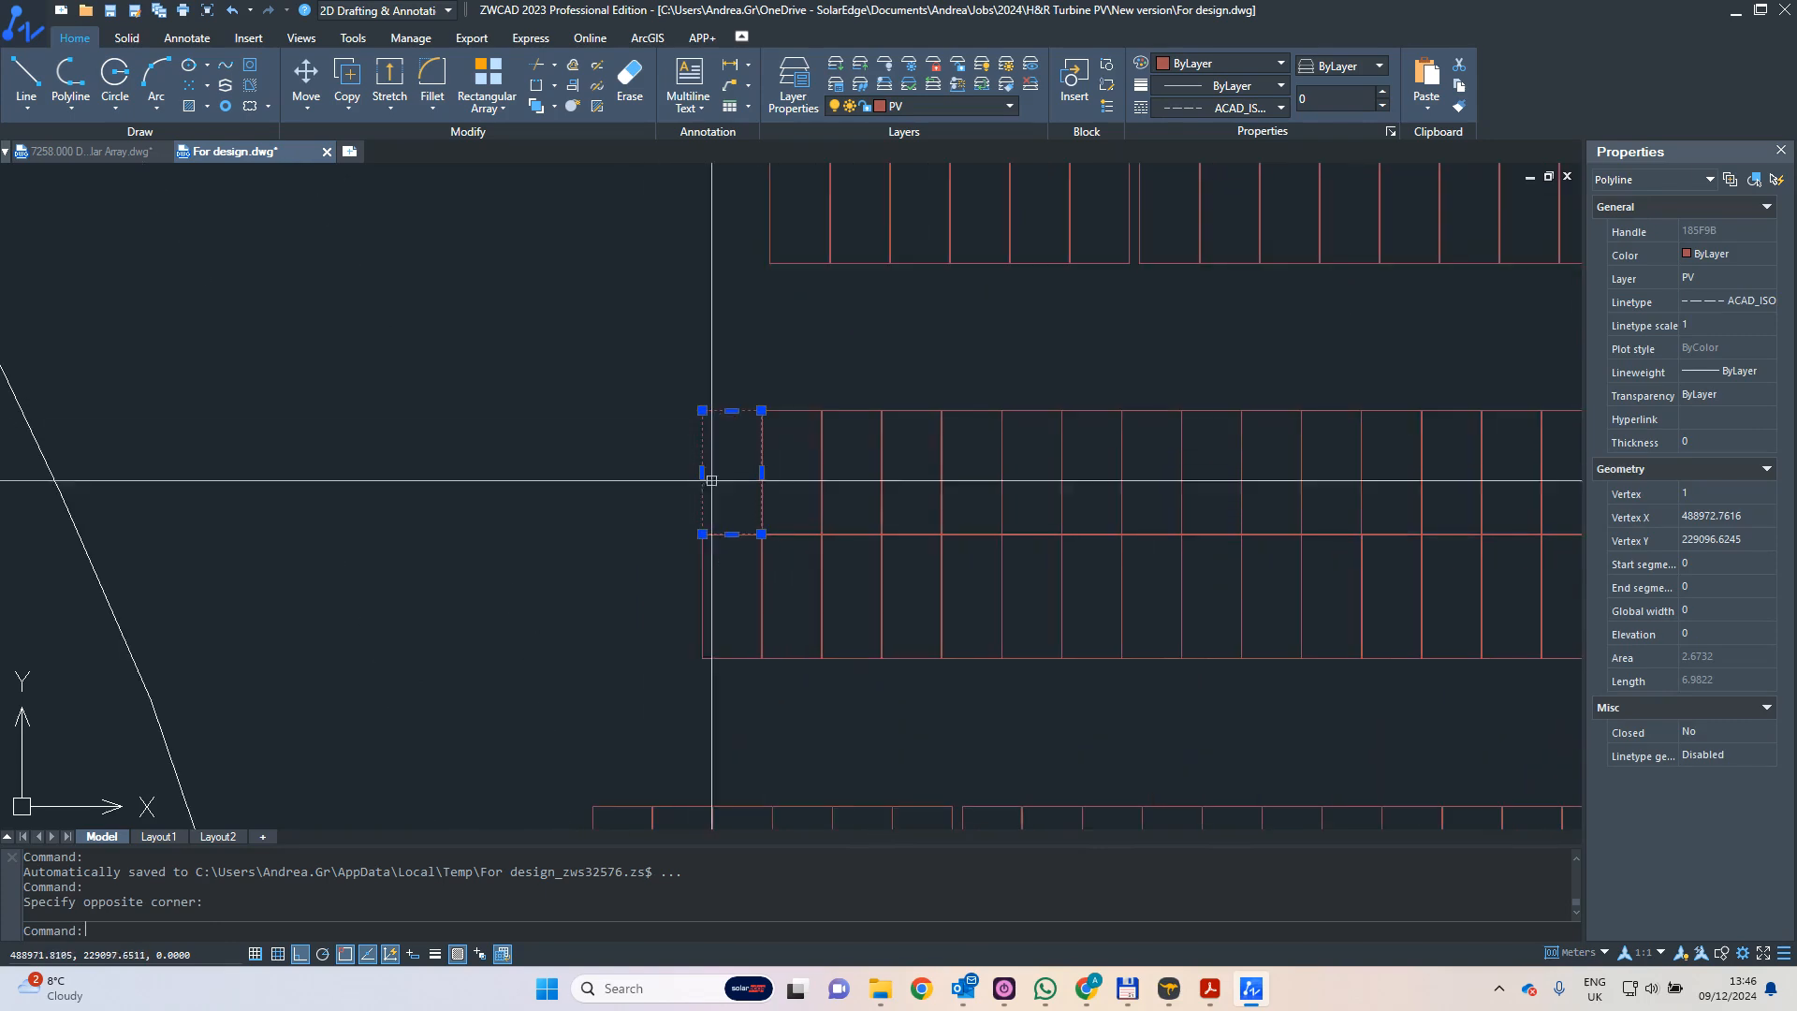
scroll(768, 421, down, 5)
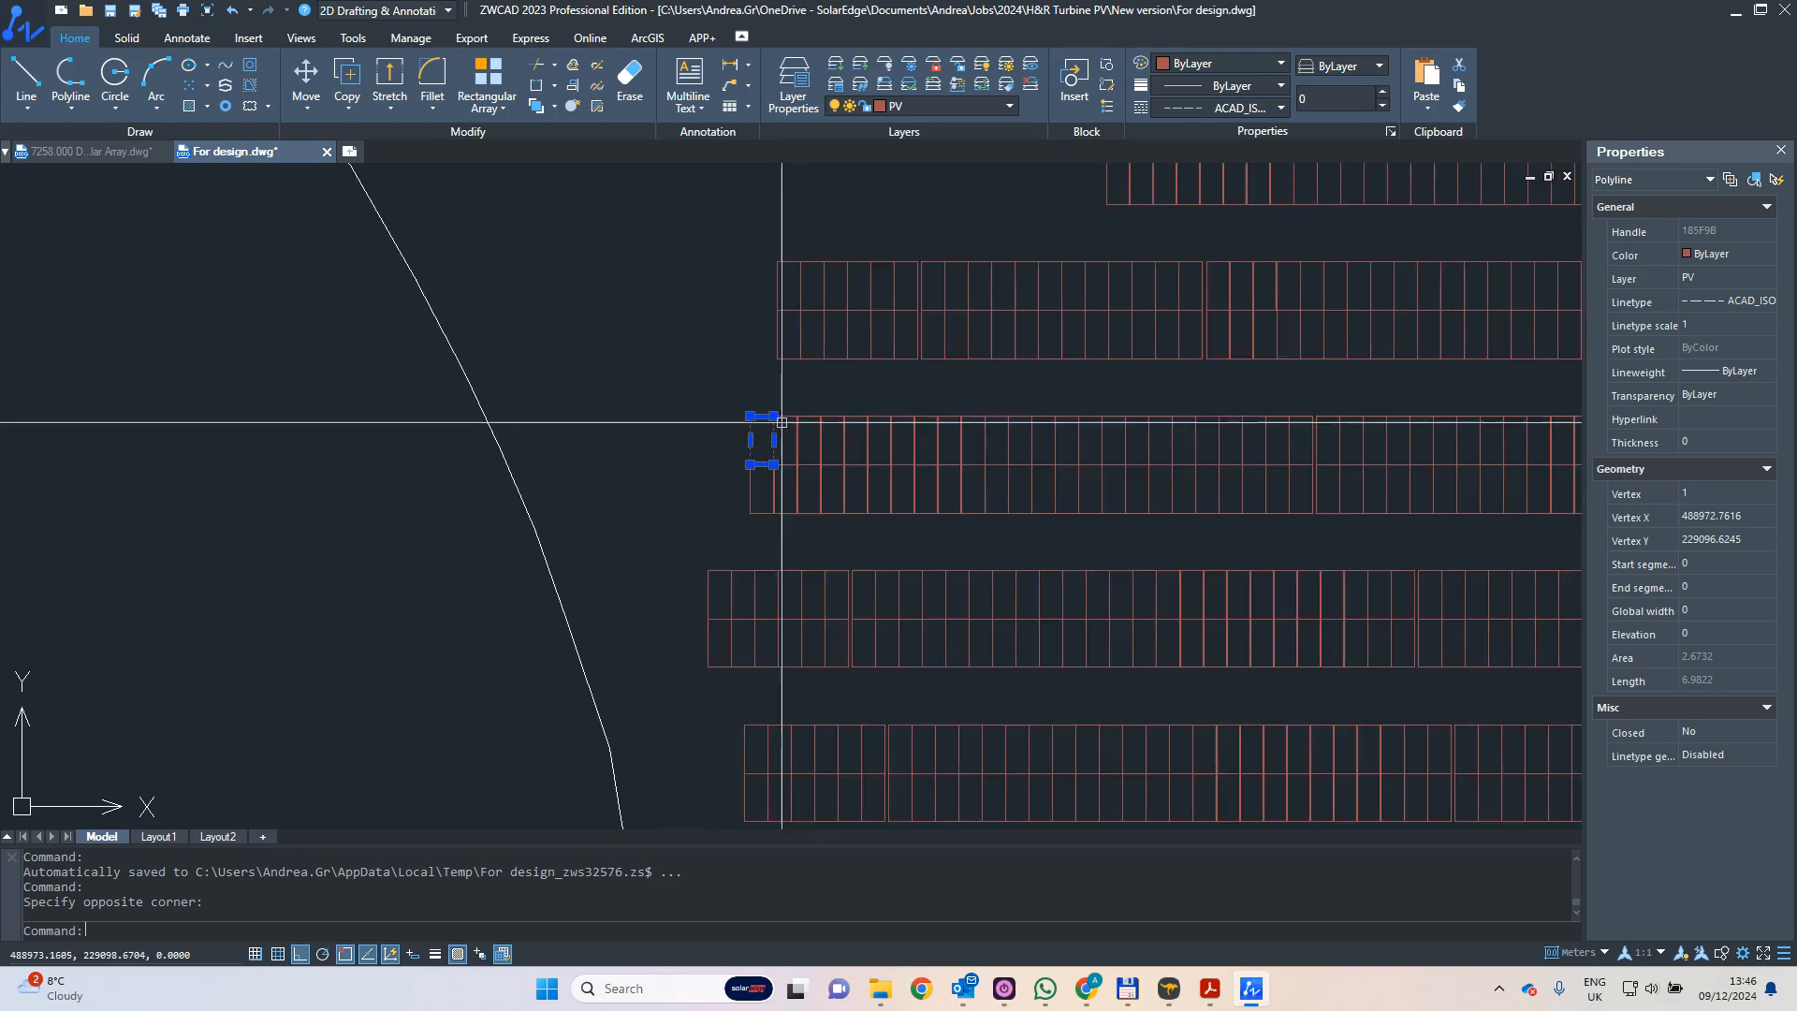
scroll(715, 392, down, 6)
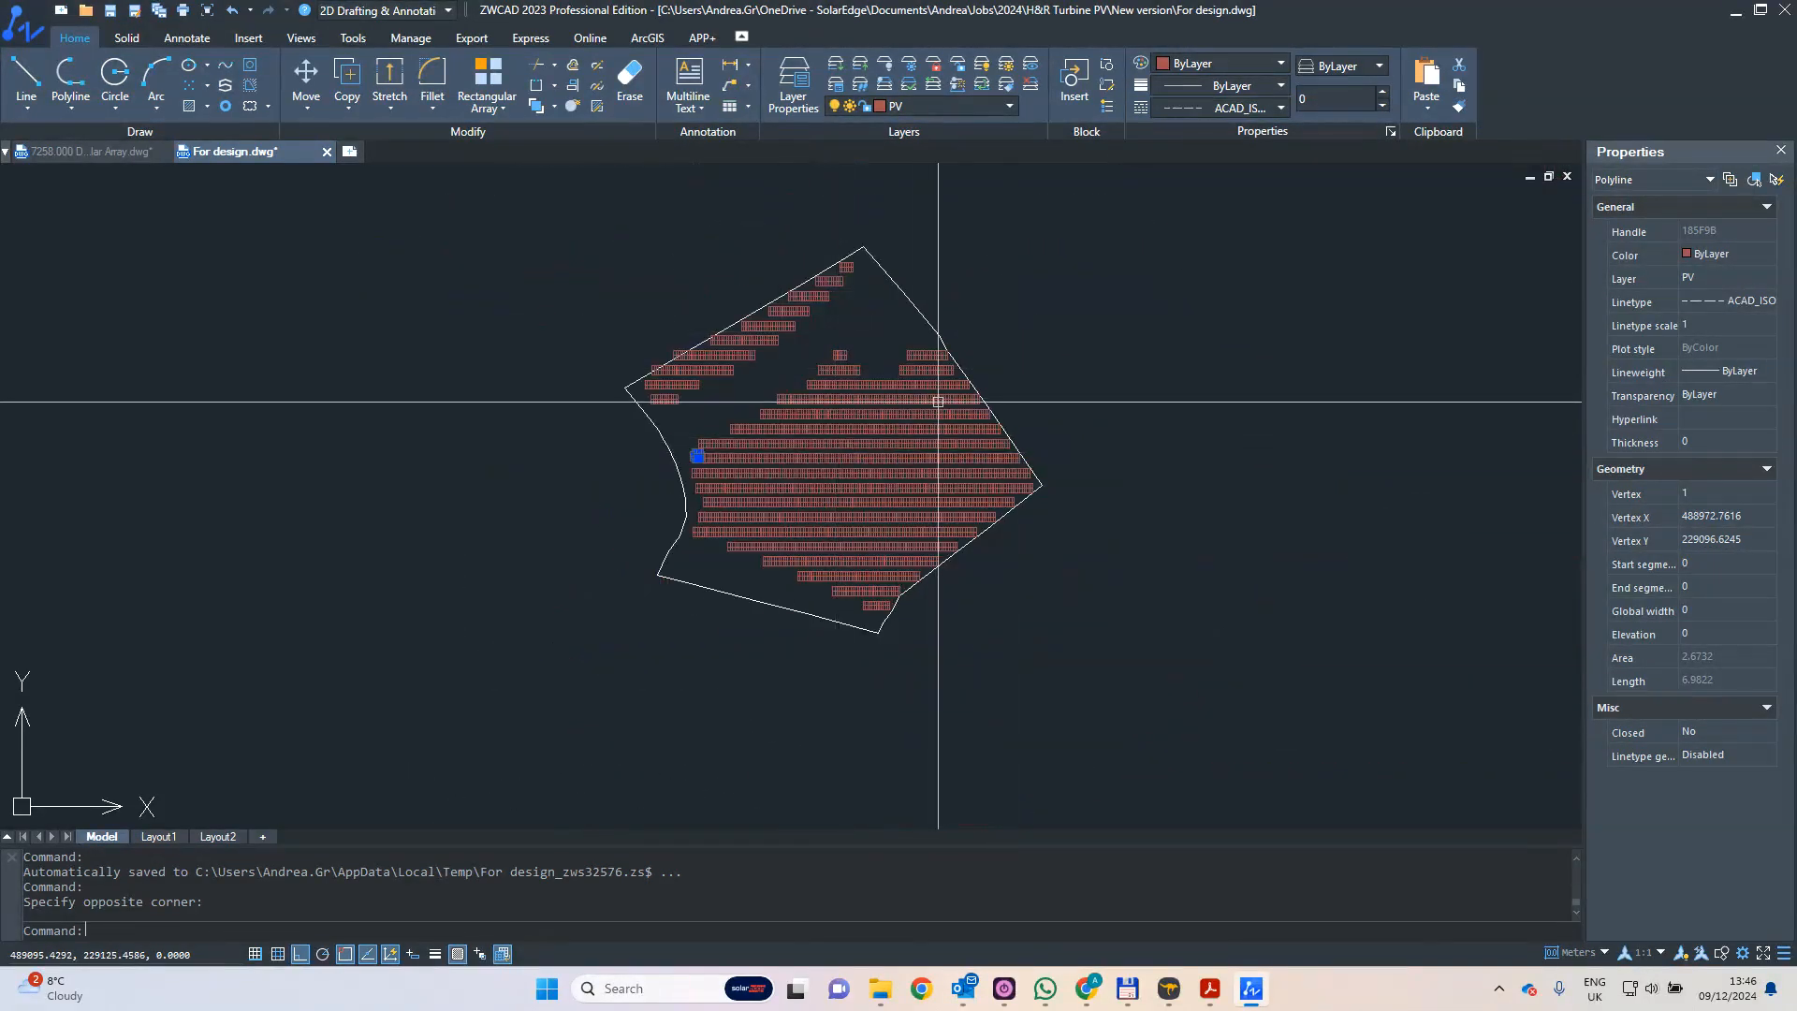
- Clear the polyline selection and review the DWG and DXF file types offered when saving the For design drawing under another format
key(Escape)
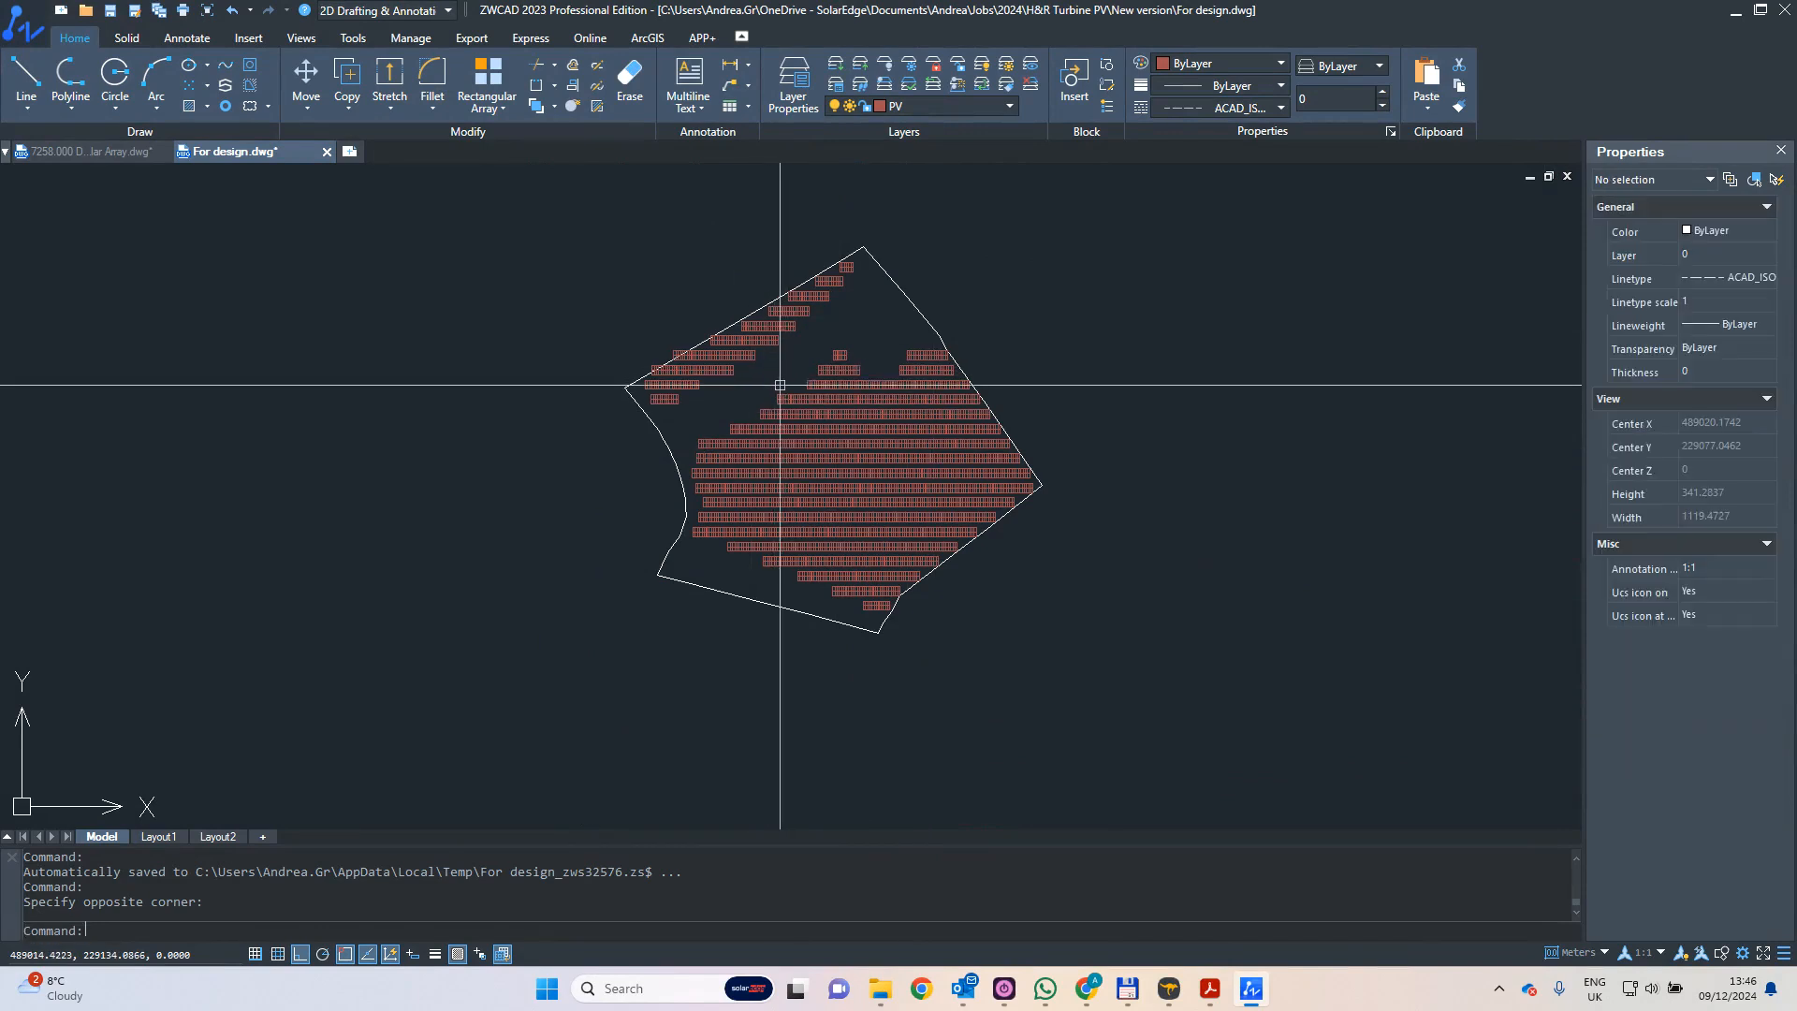
middle_drag(794, 373, 802, 424)
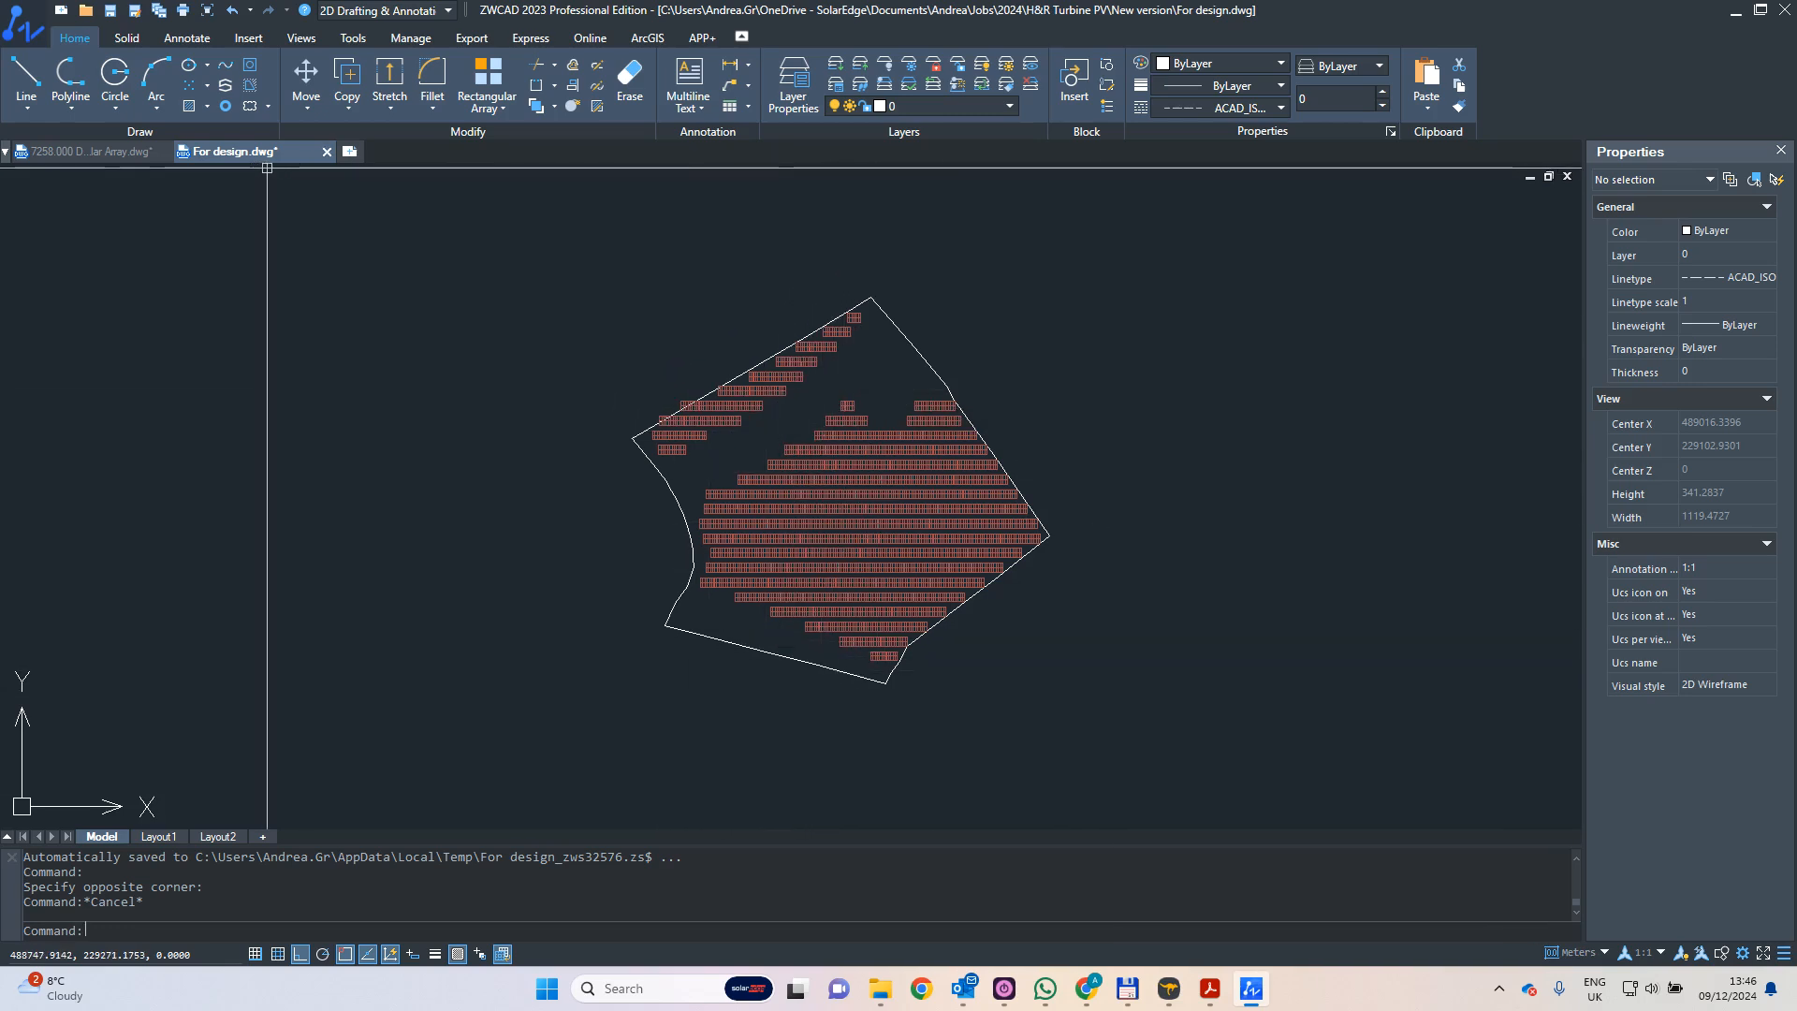
click(20, 28)
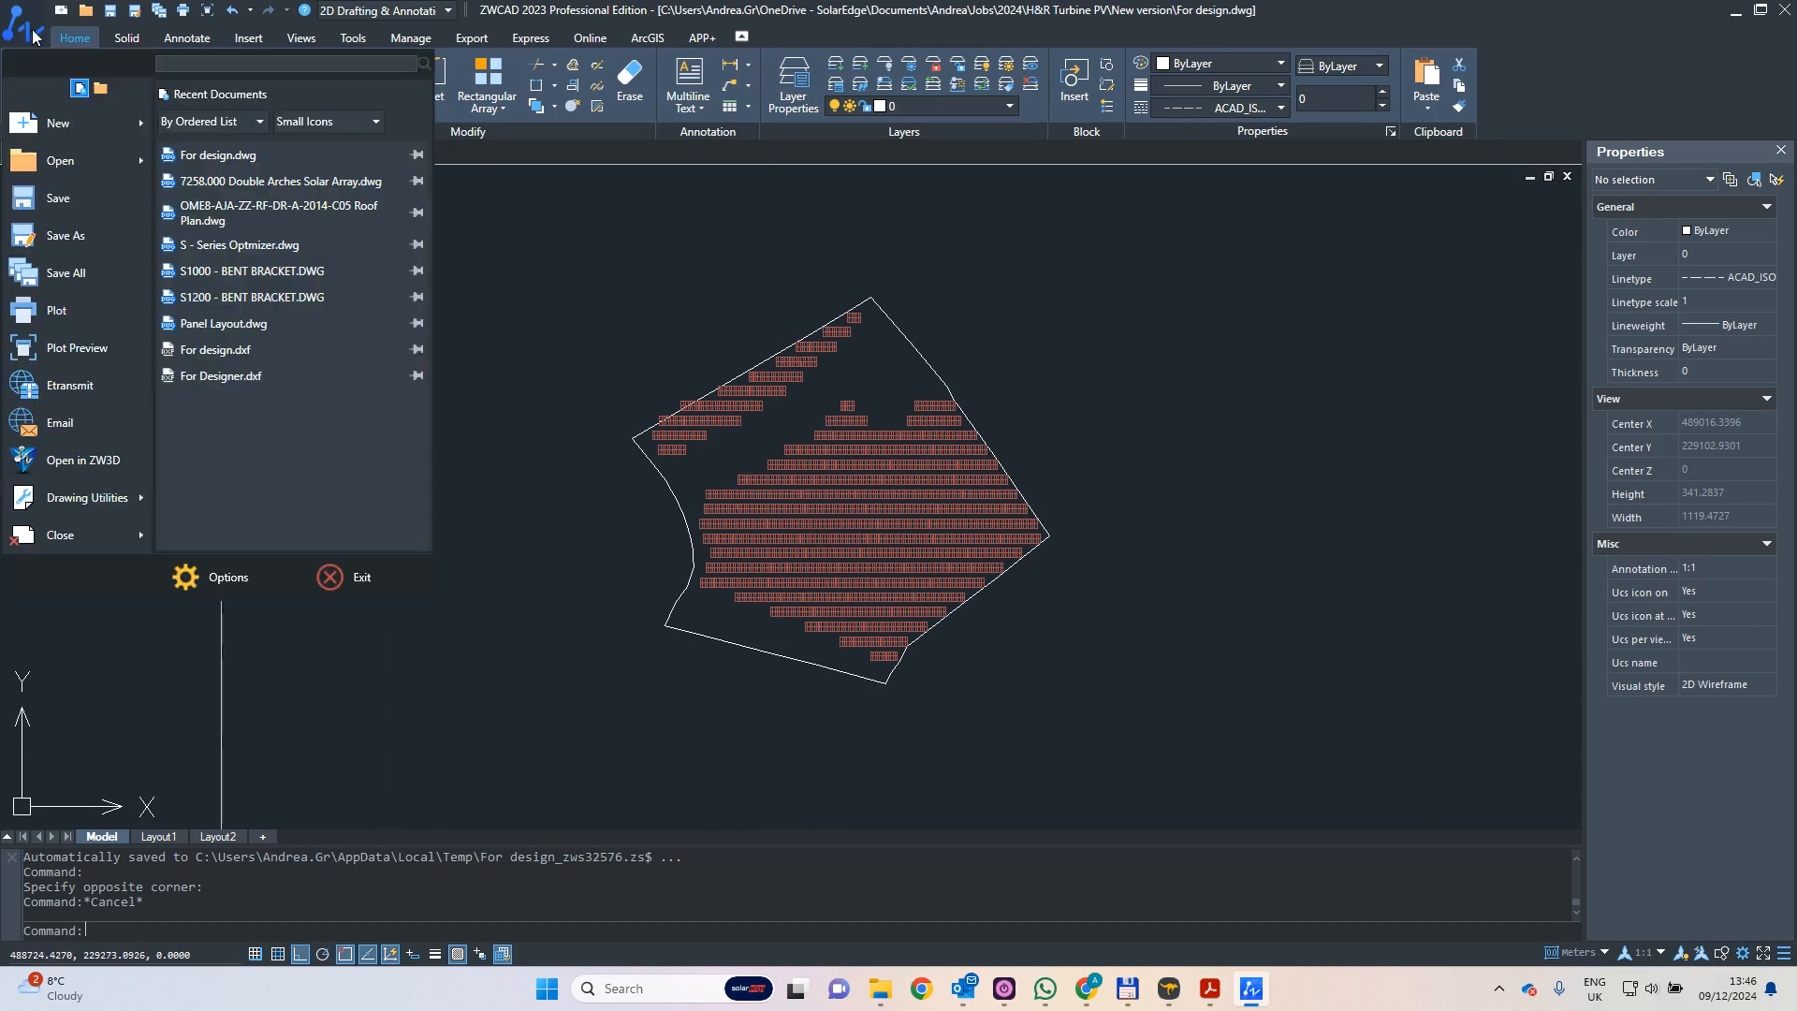
click(60, 234)
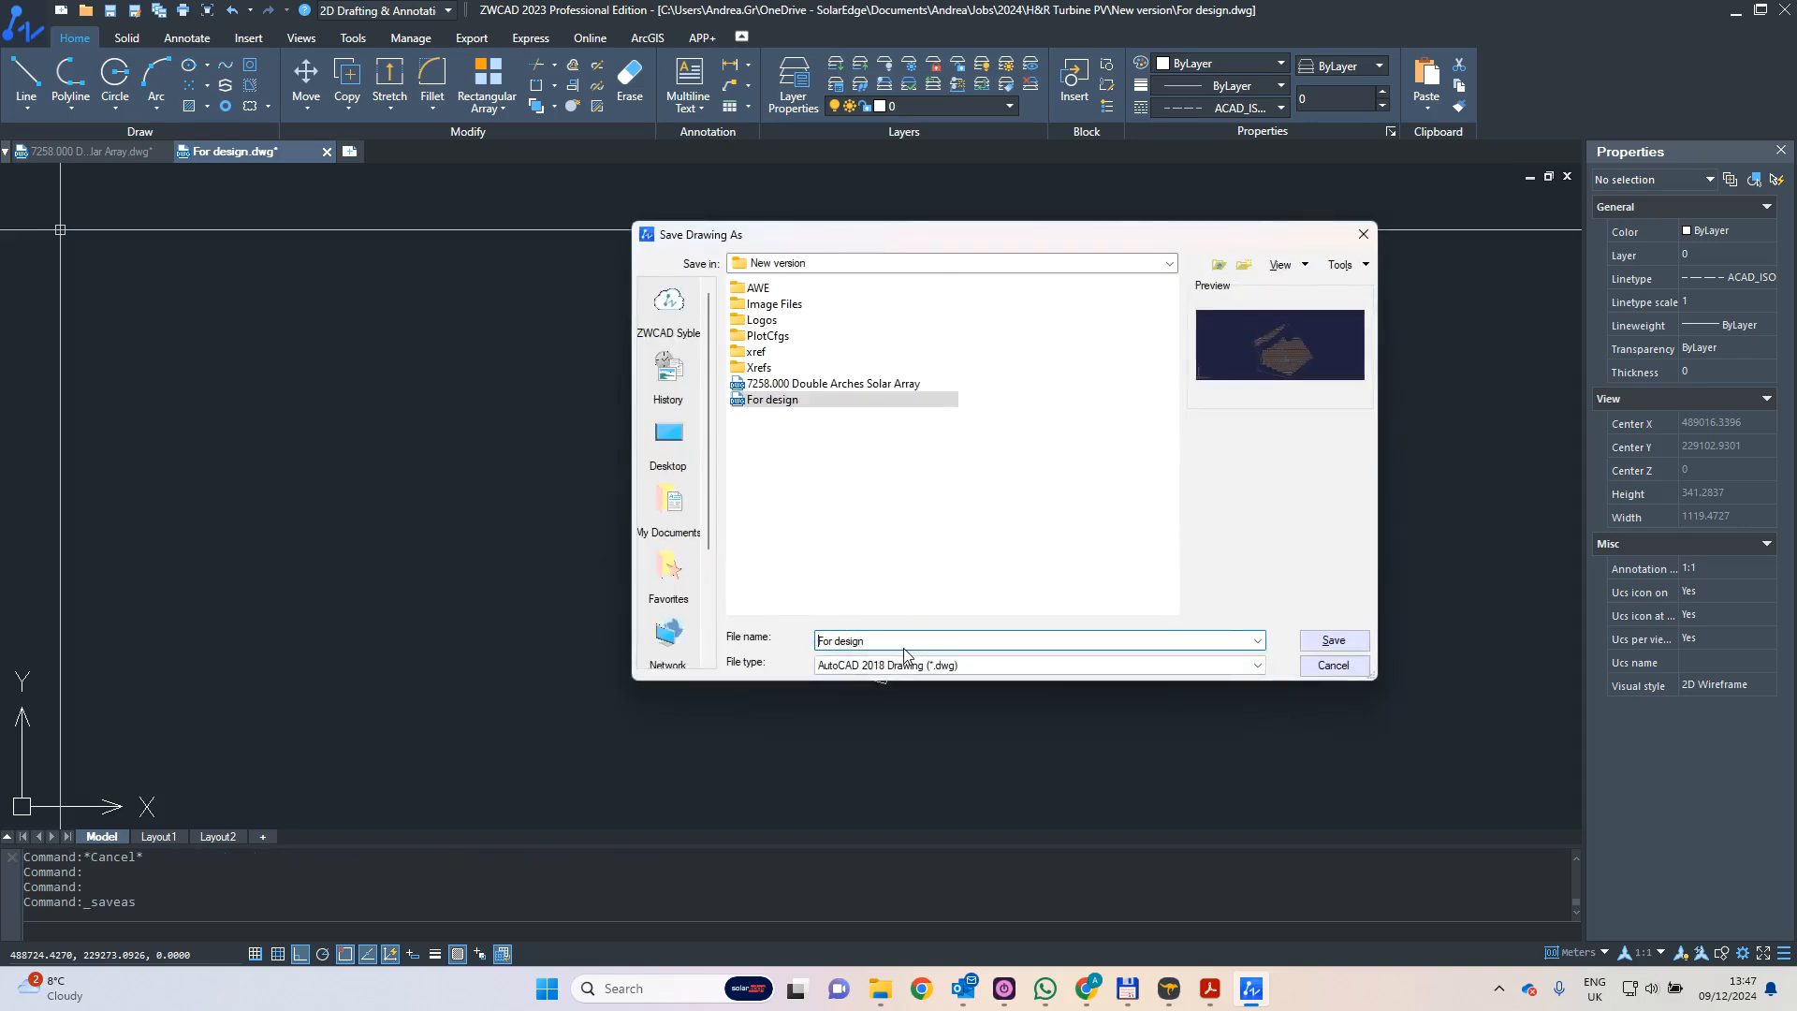
click(1256, 667)
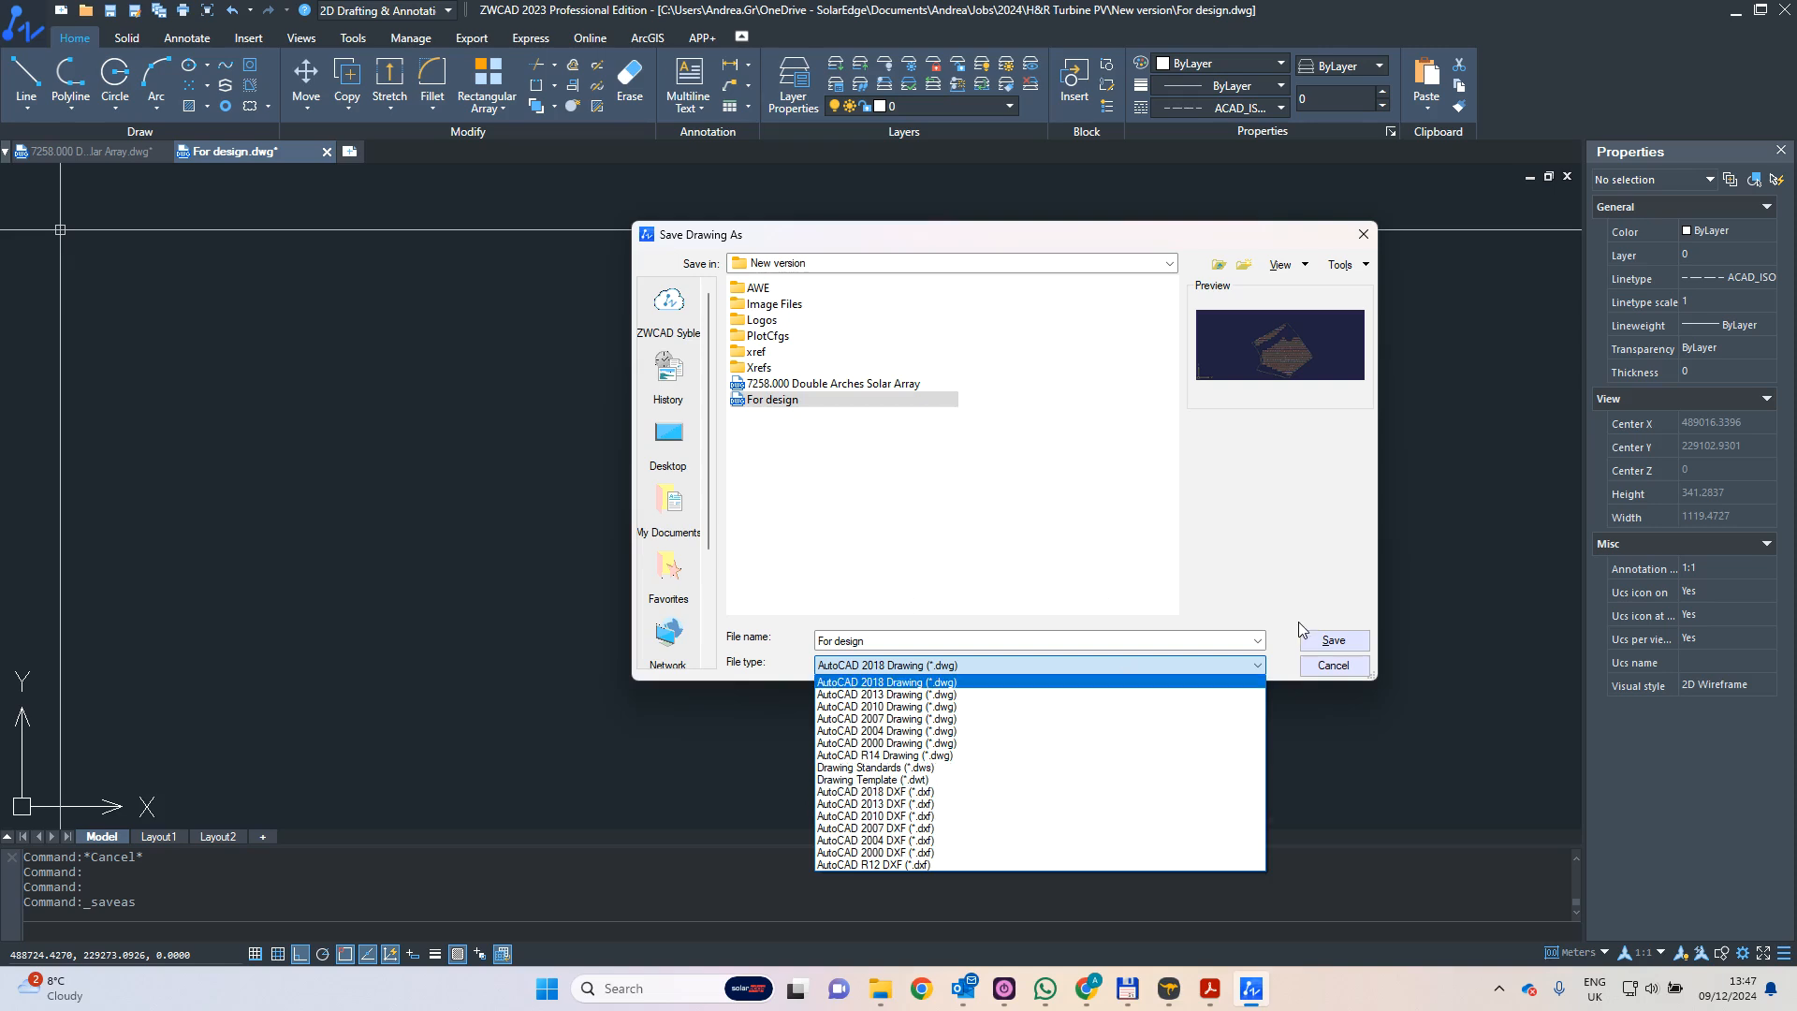
click(1345, 652)
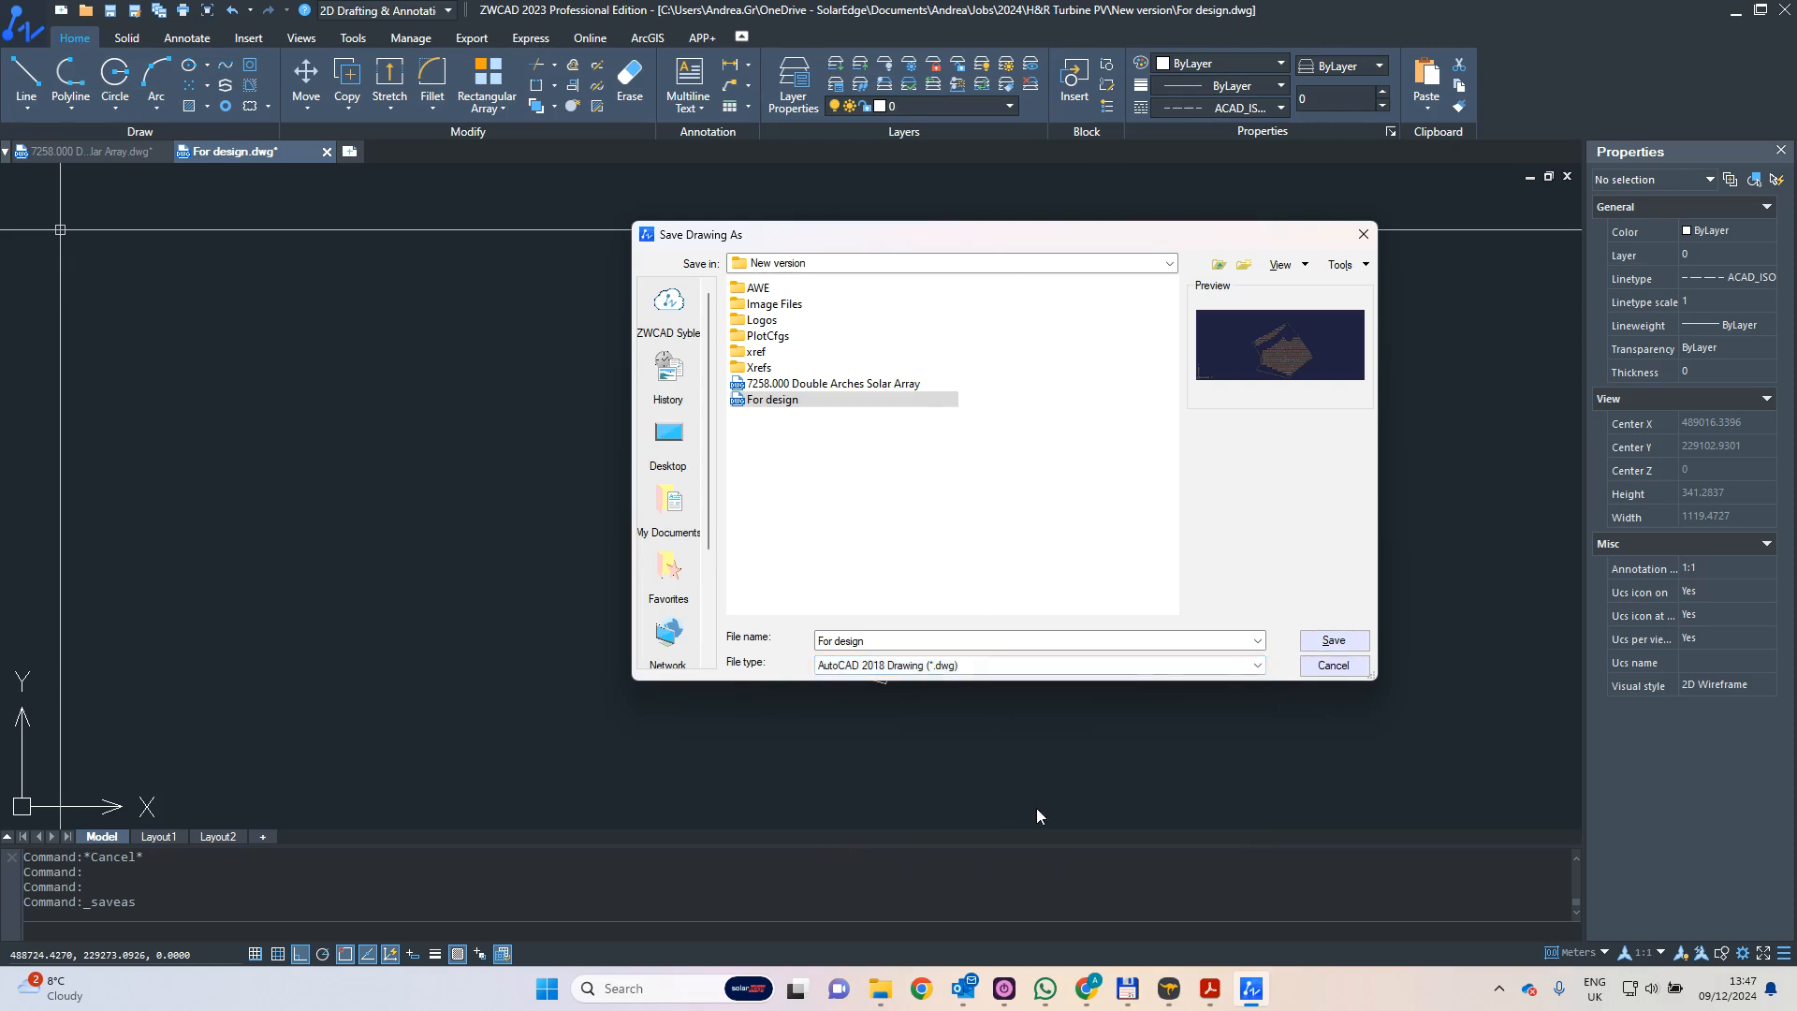
- Switch to SolarEdge Designer in the browser and open the 2D site modelling view of the site
mouse_move(1094, 980)
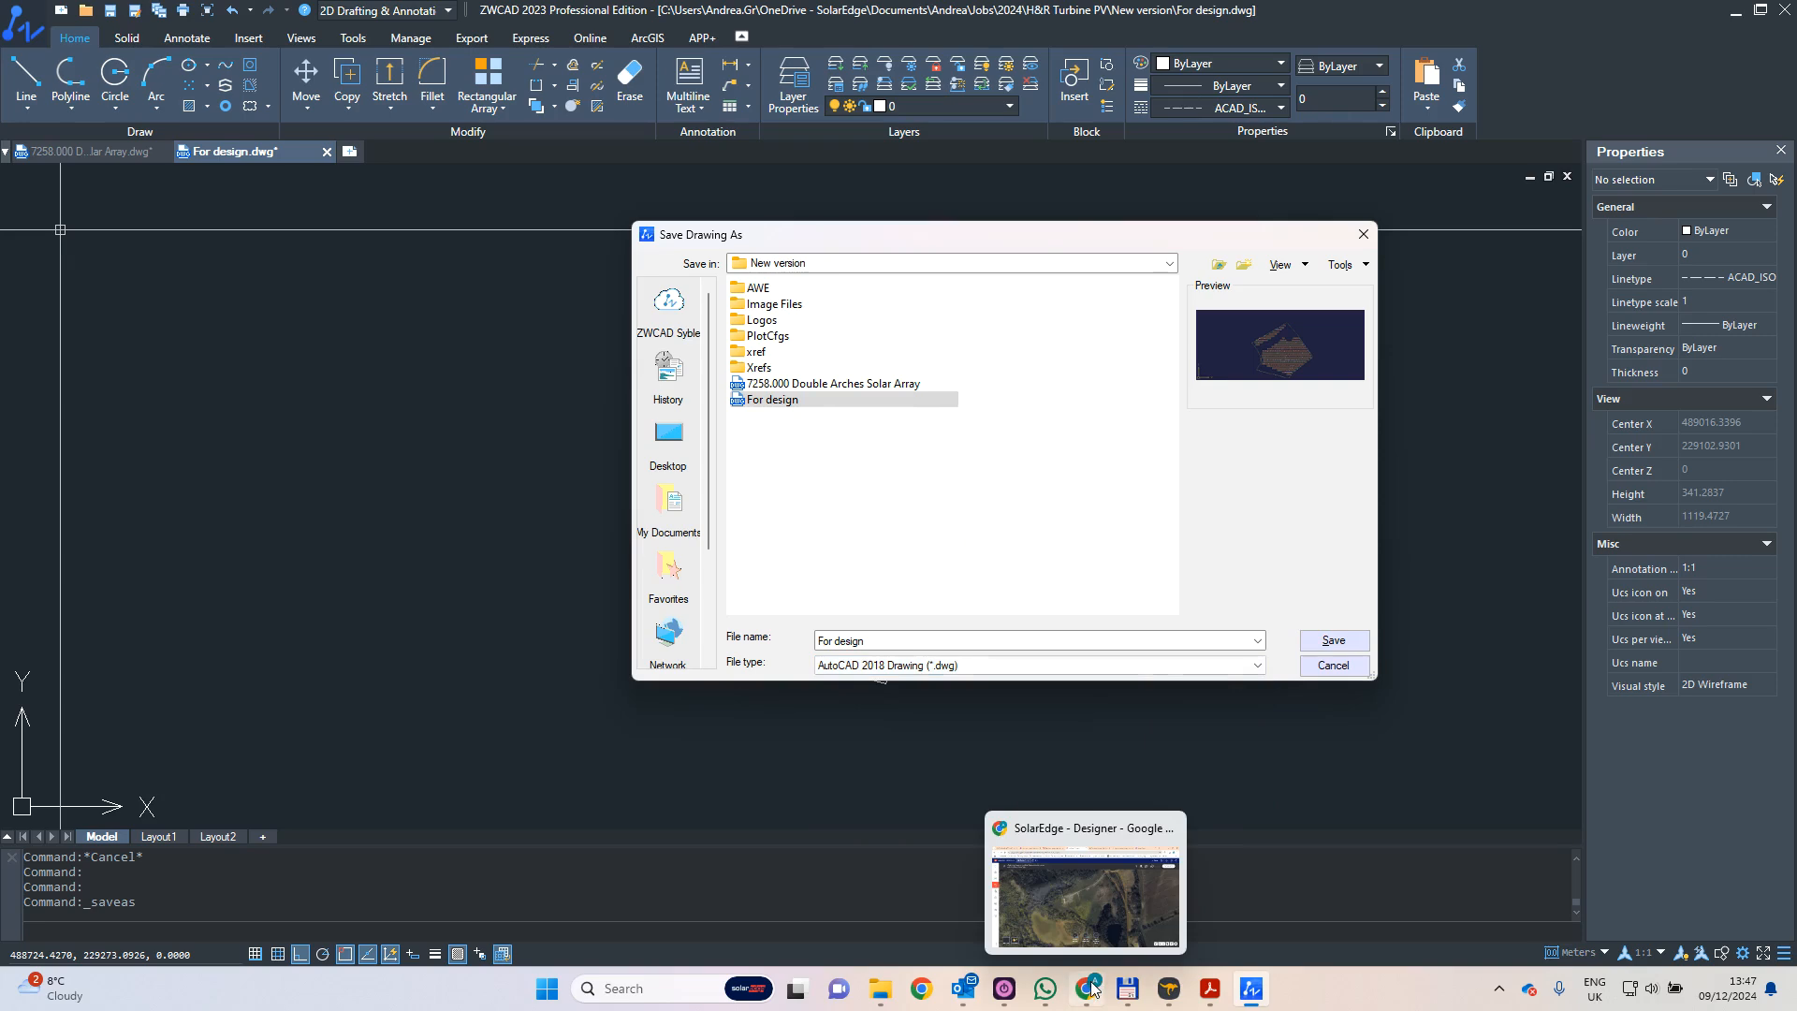
click(1091, 988)
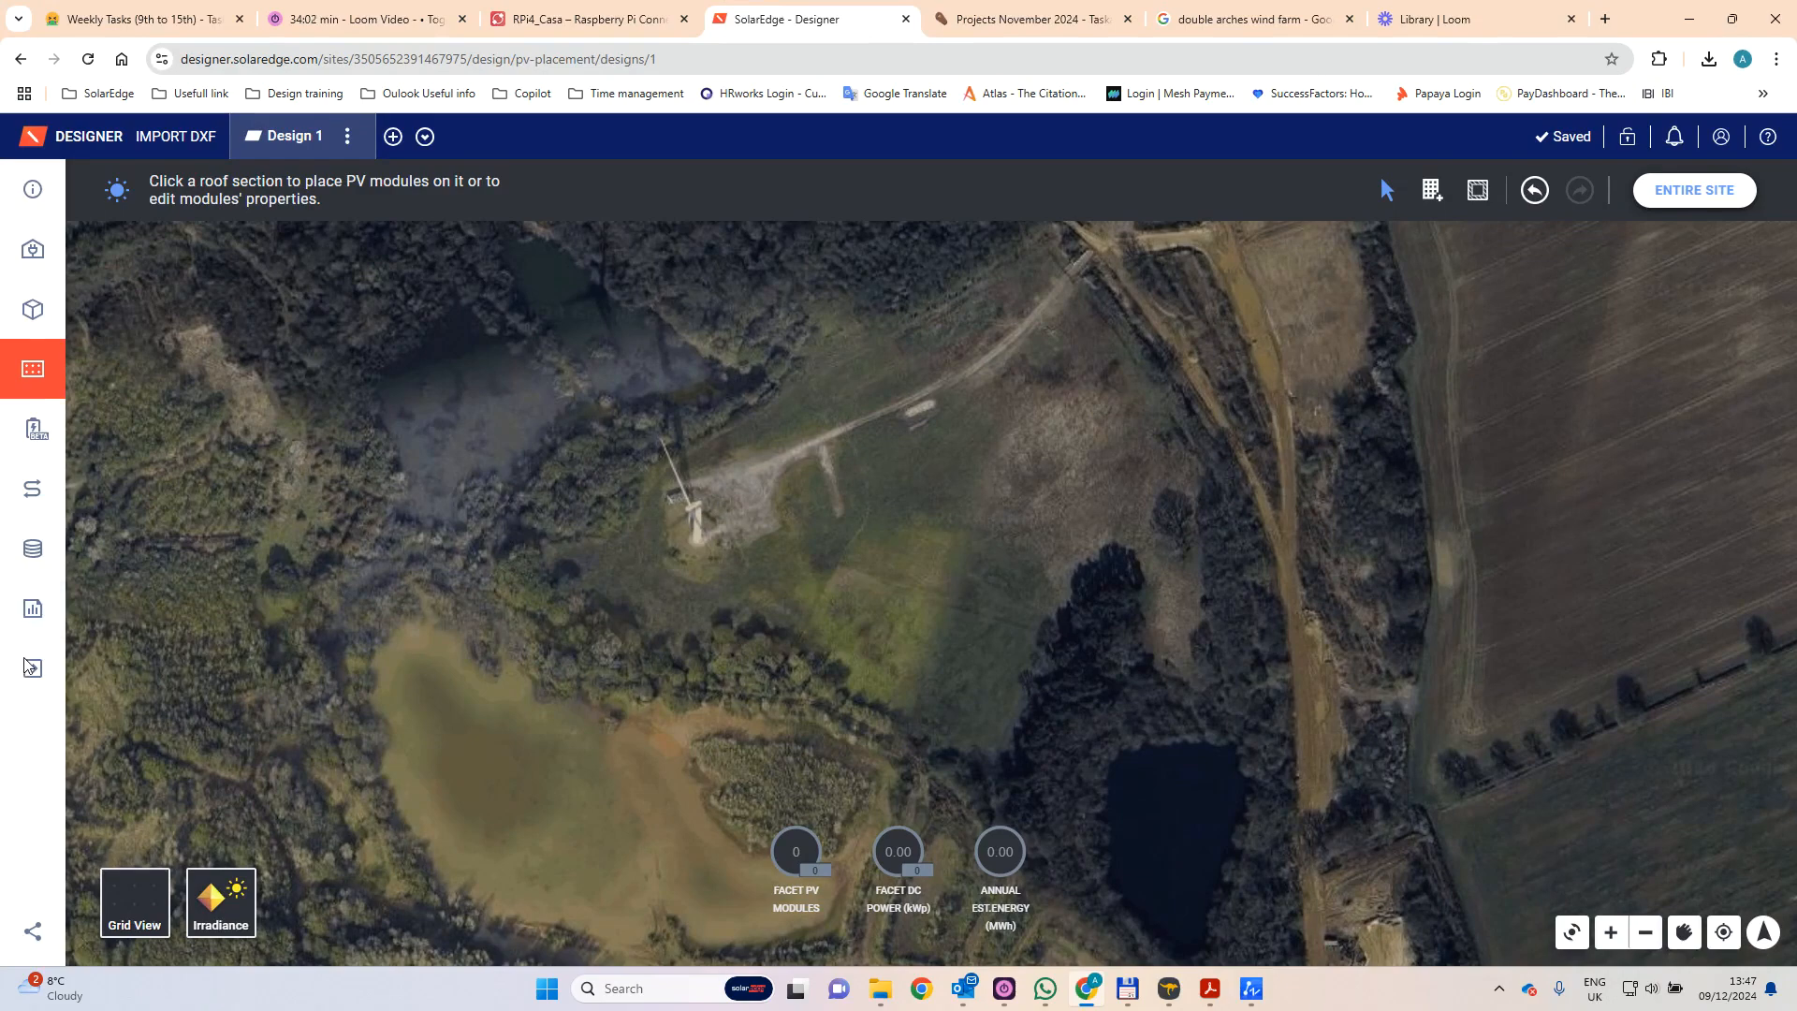
click(28, 316)
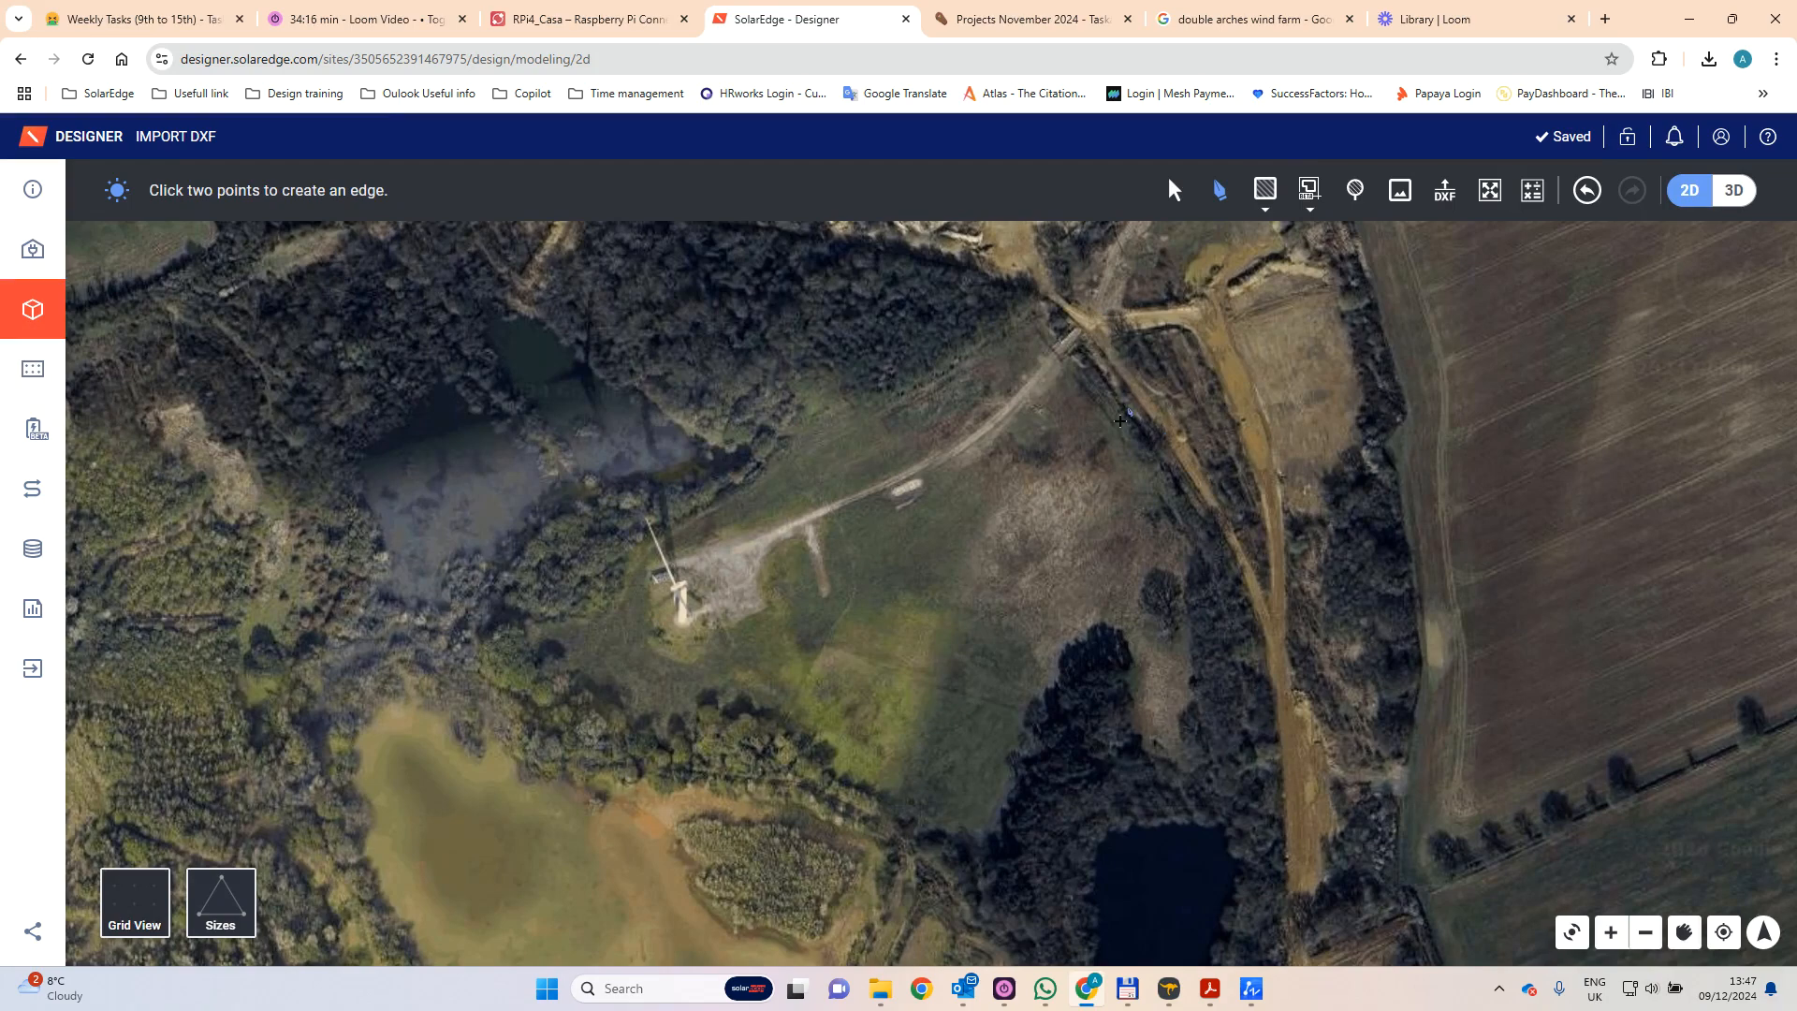
- View the JAM72D42-630LB module datasheet in Acrobat and return to SolarEdge Designer
click(1210, 990)
scroll(1194, 516, up, 20)
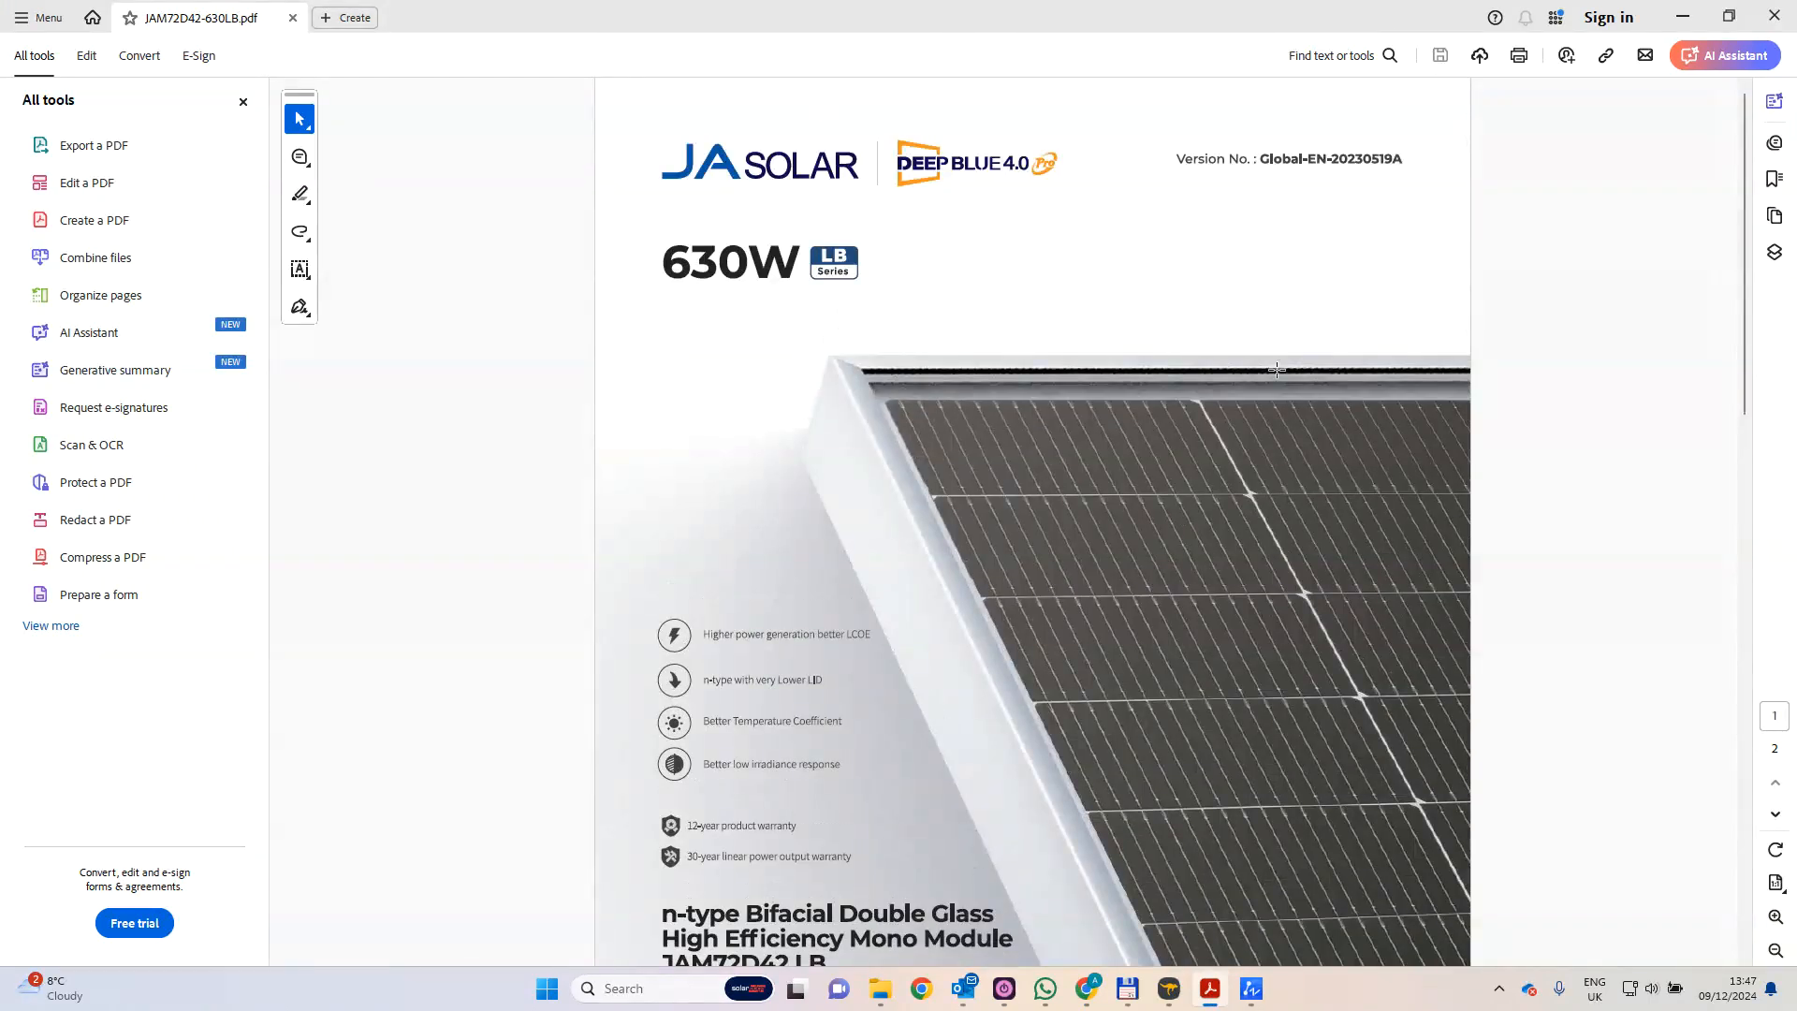
click(1087, 991)
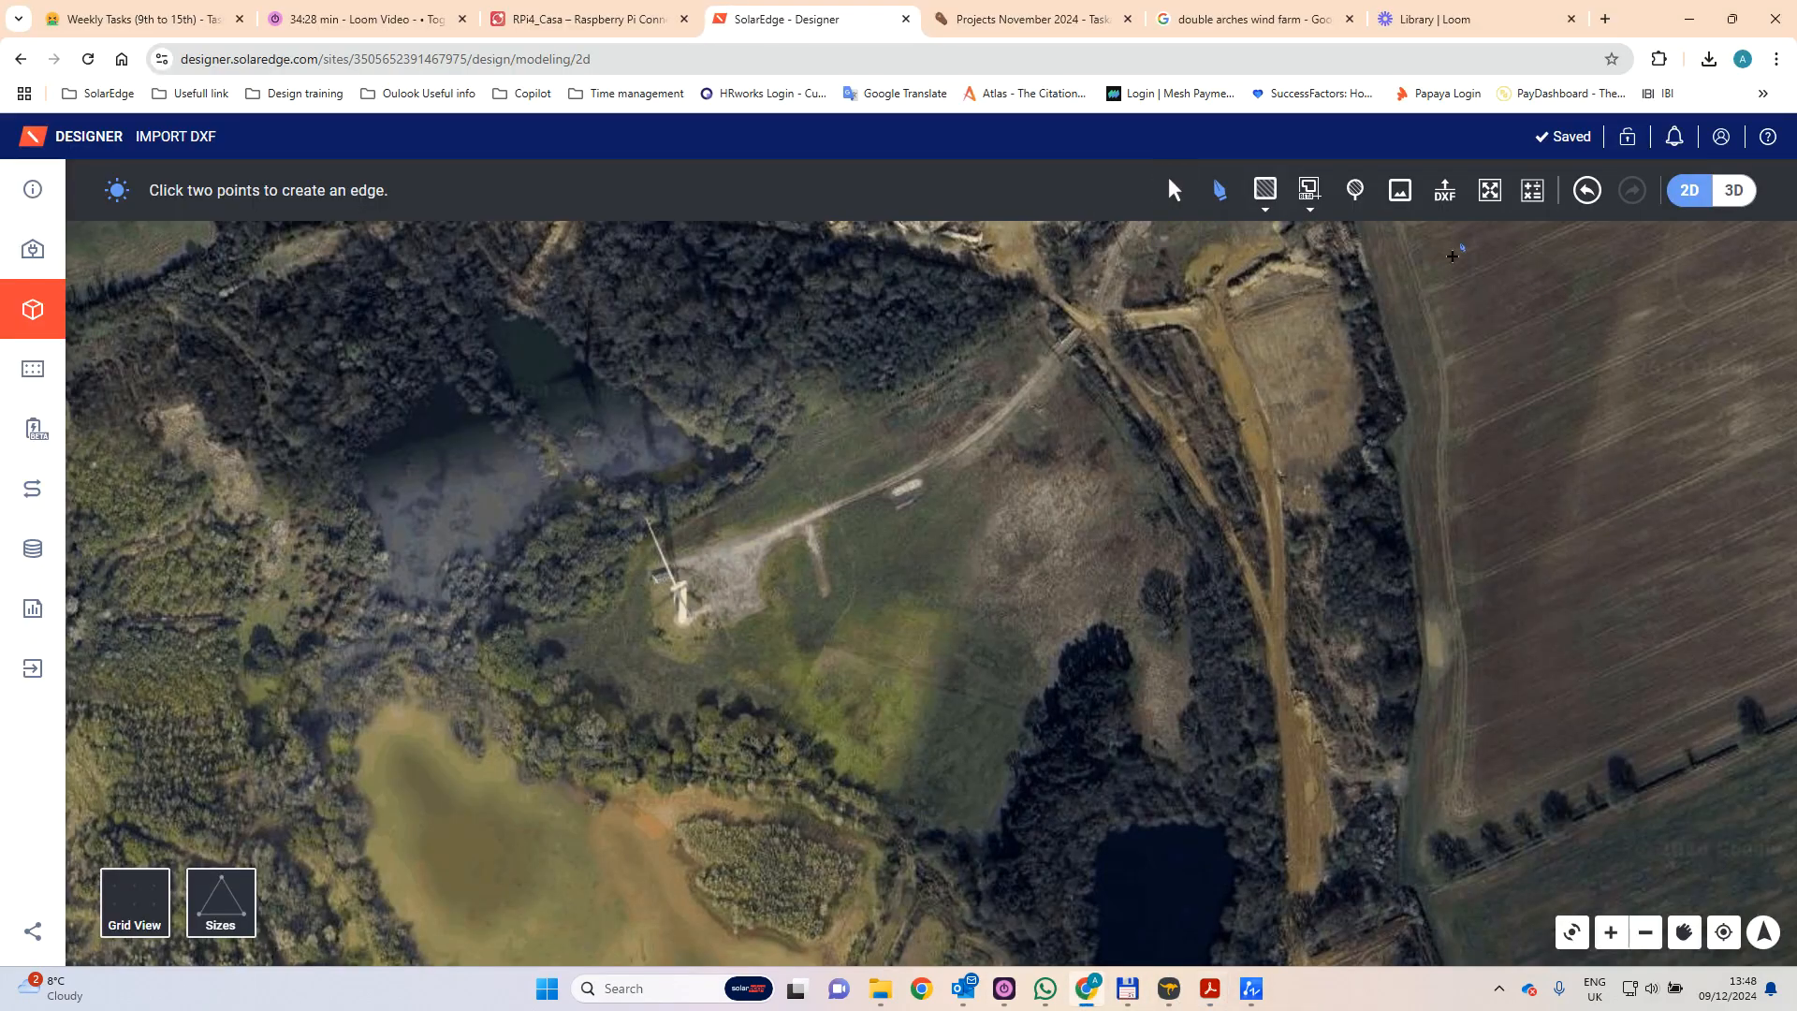
- Upload the For design DXF file from the New version folder to the site model
click(1442, 198)
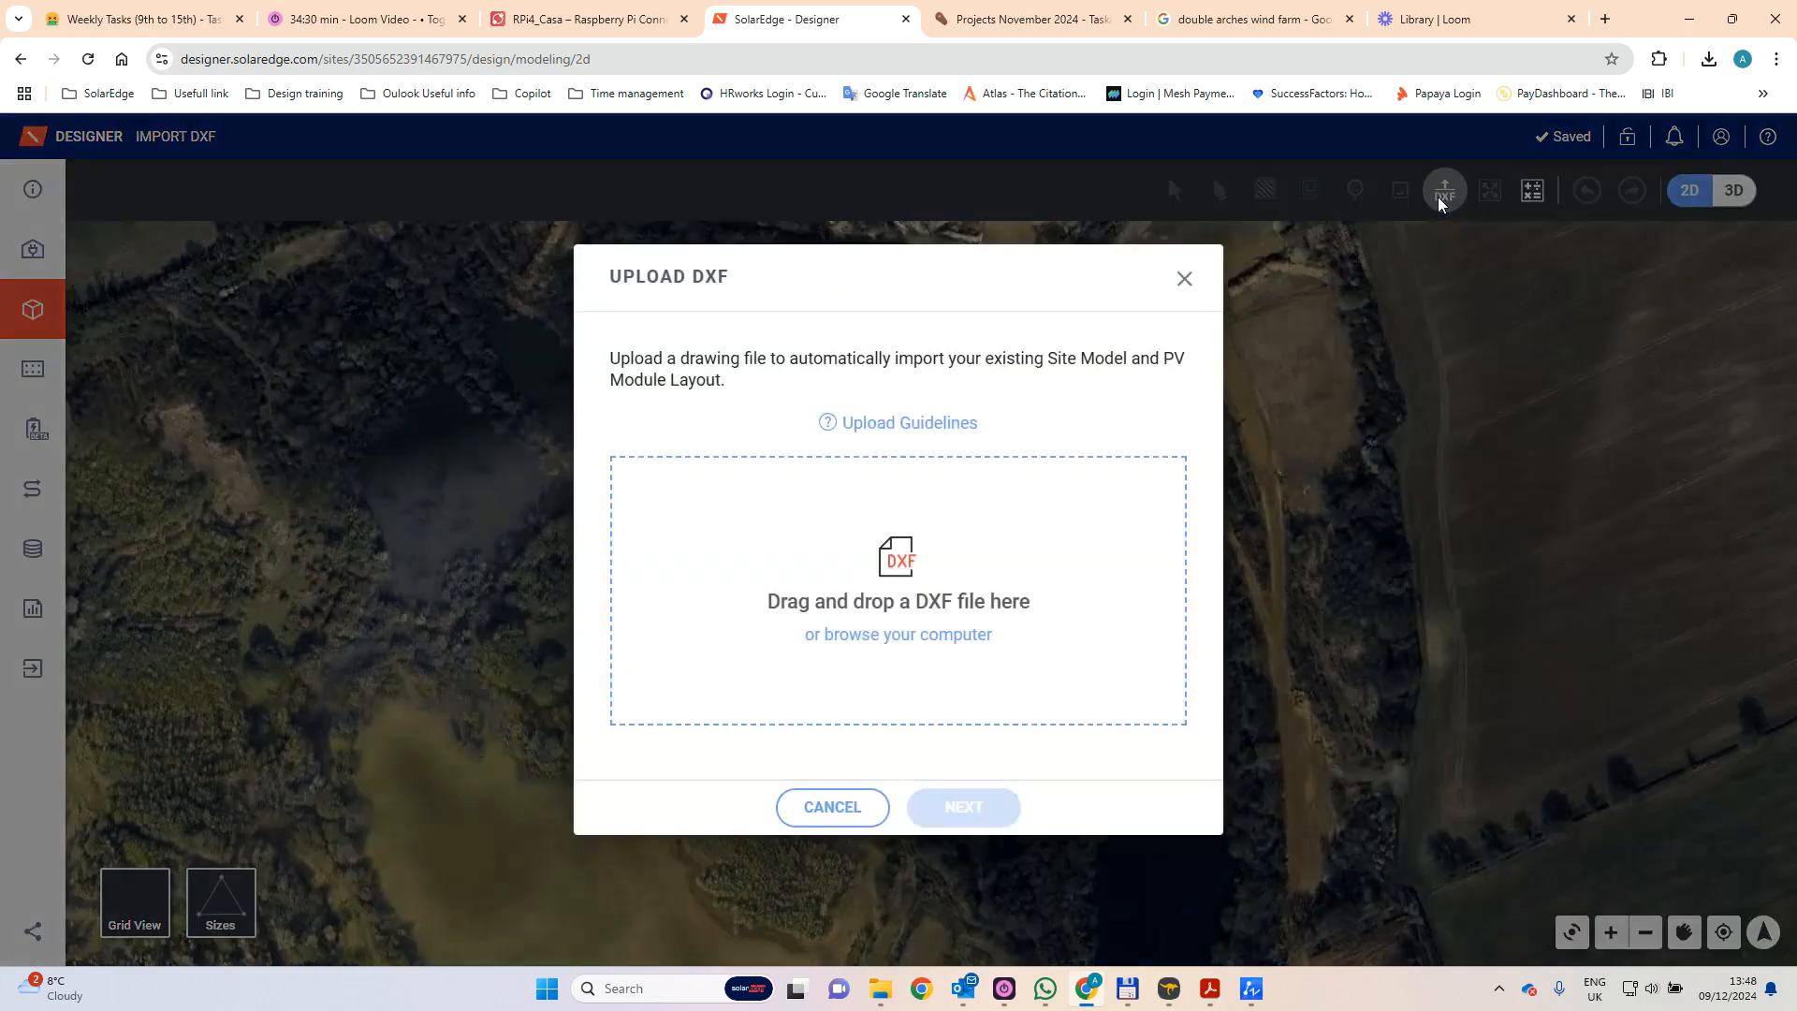
click(913, 637)
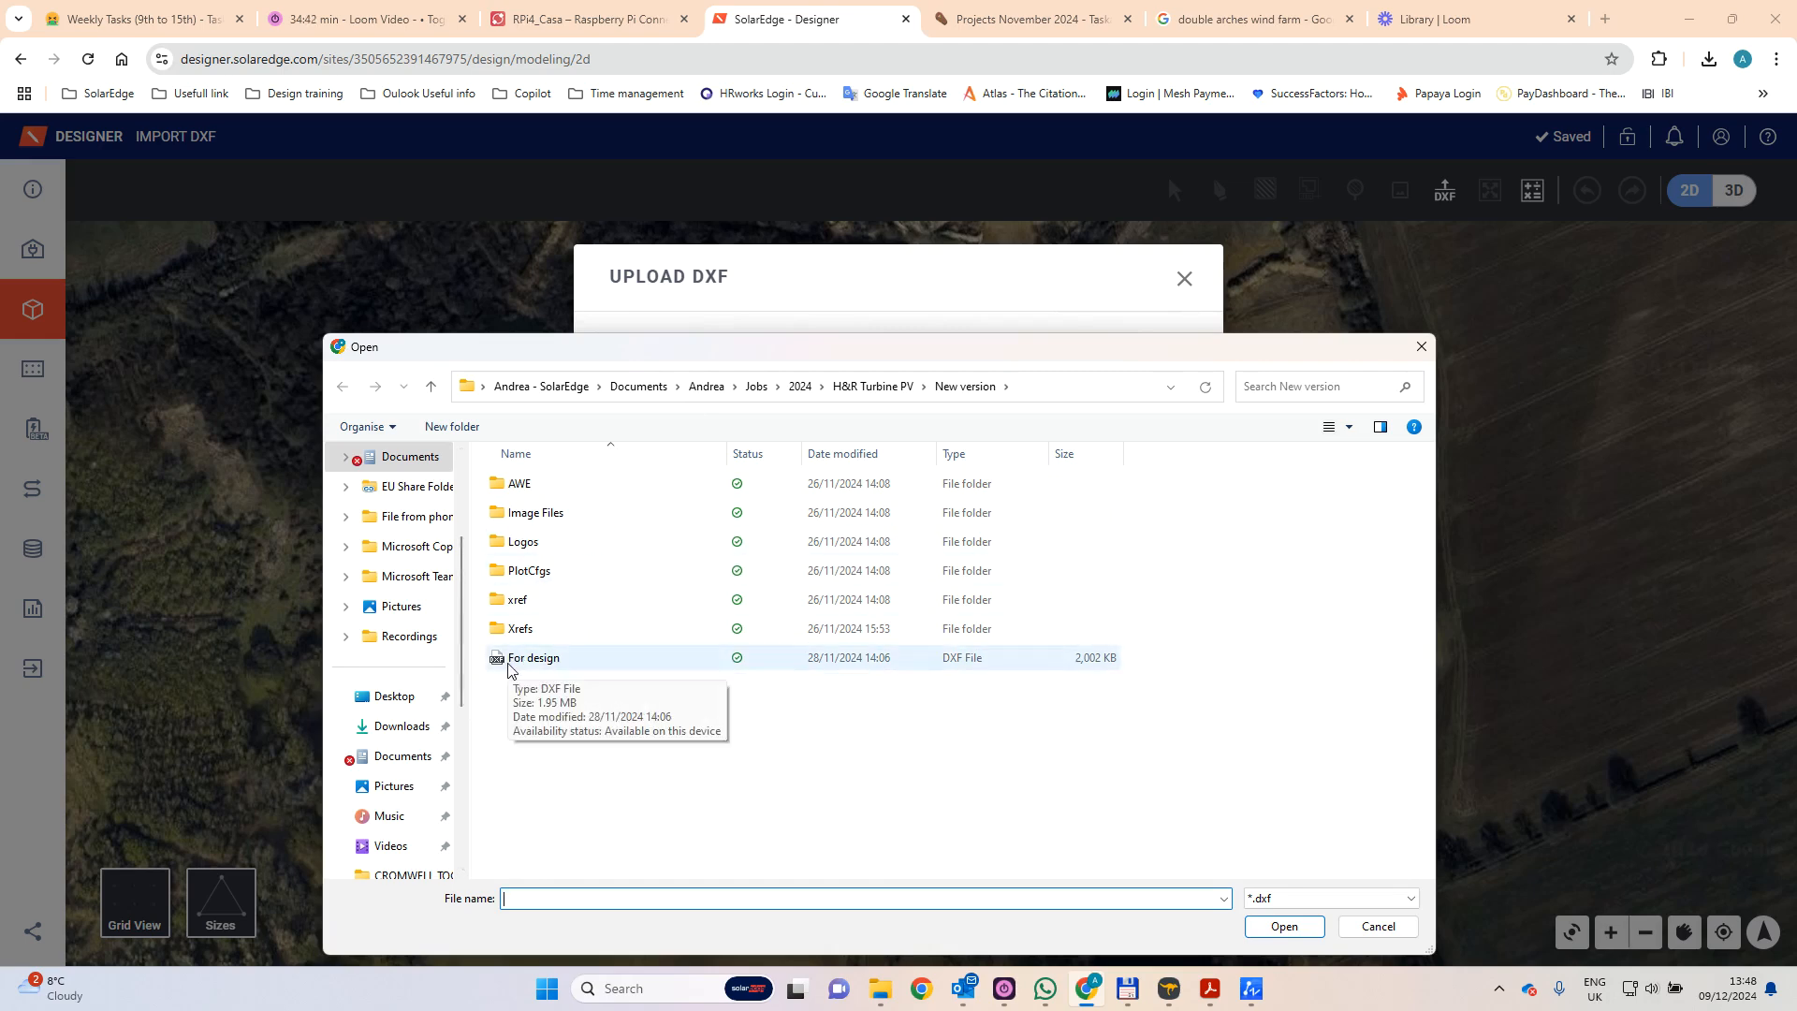
click(545, 660)
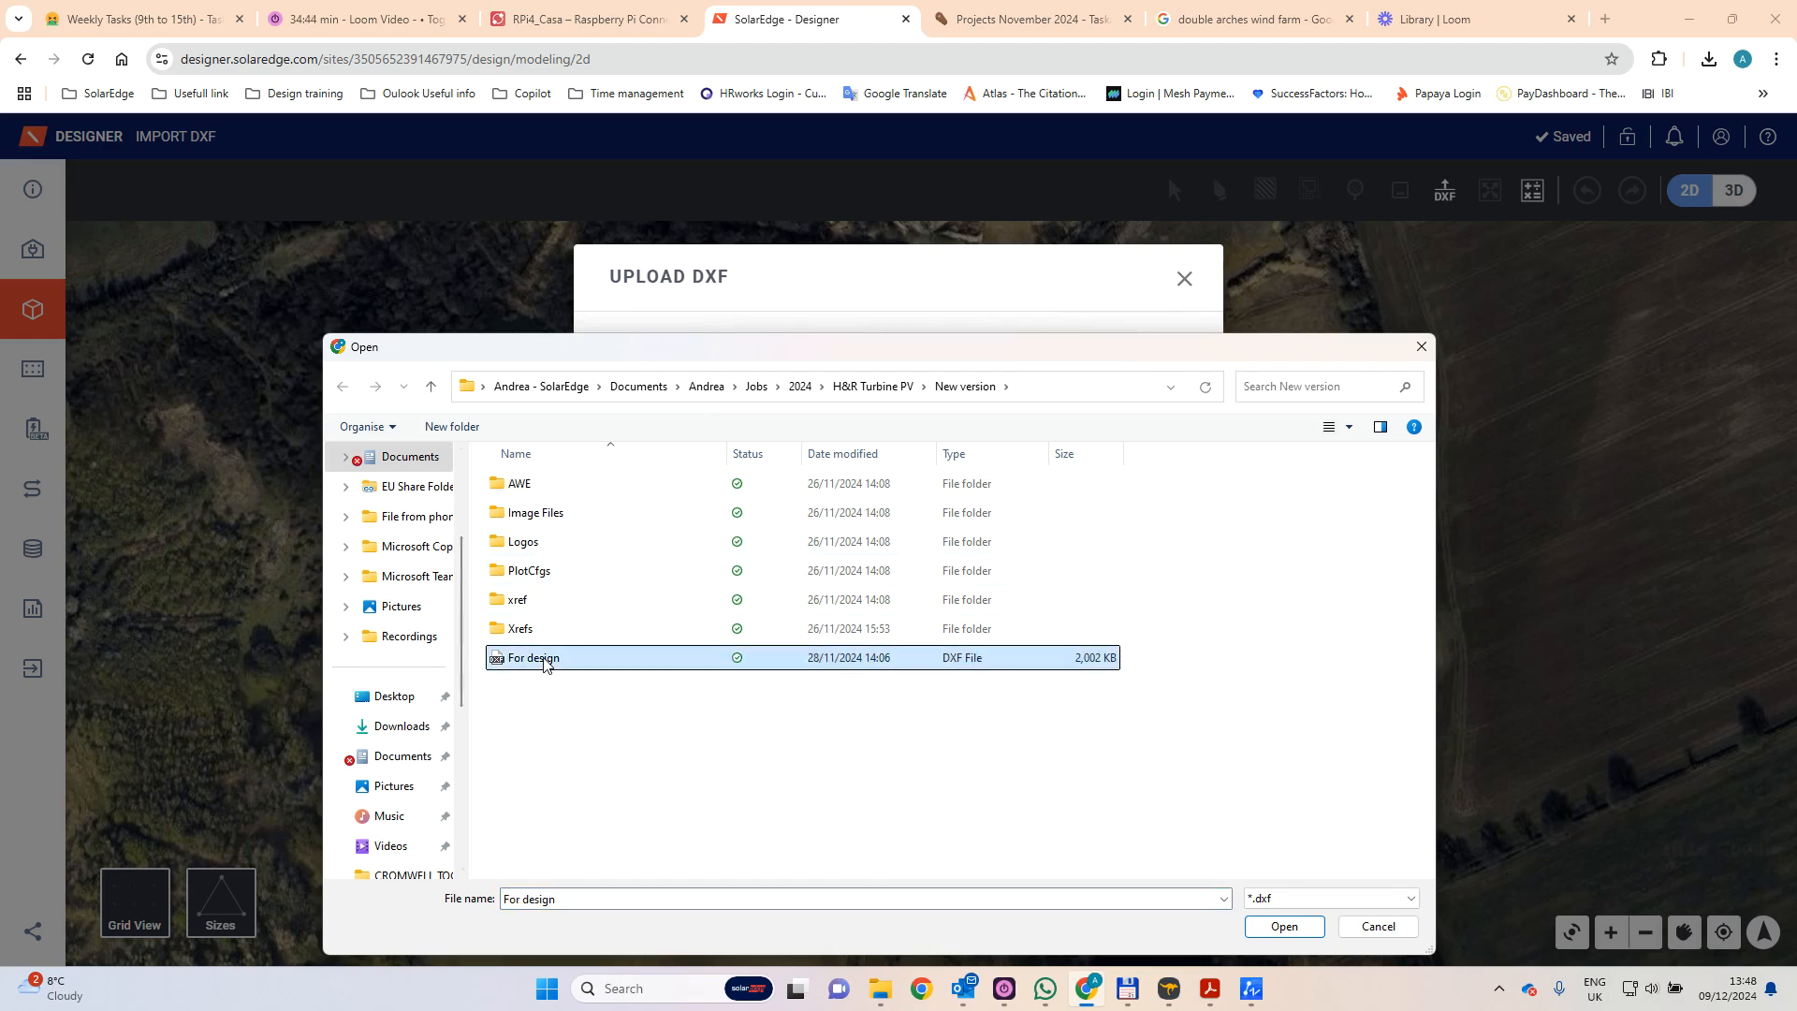
click(1284, 926)
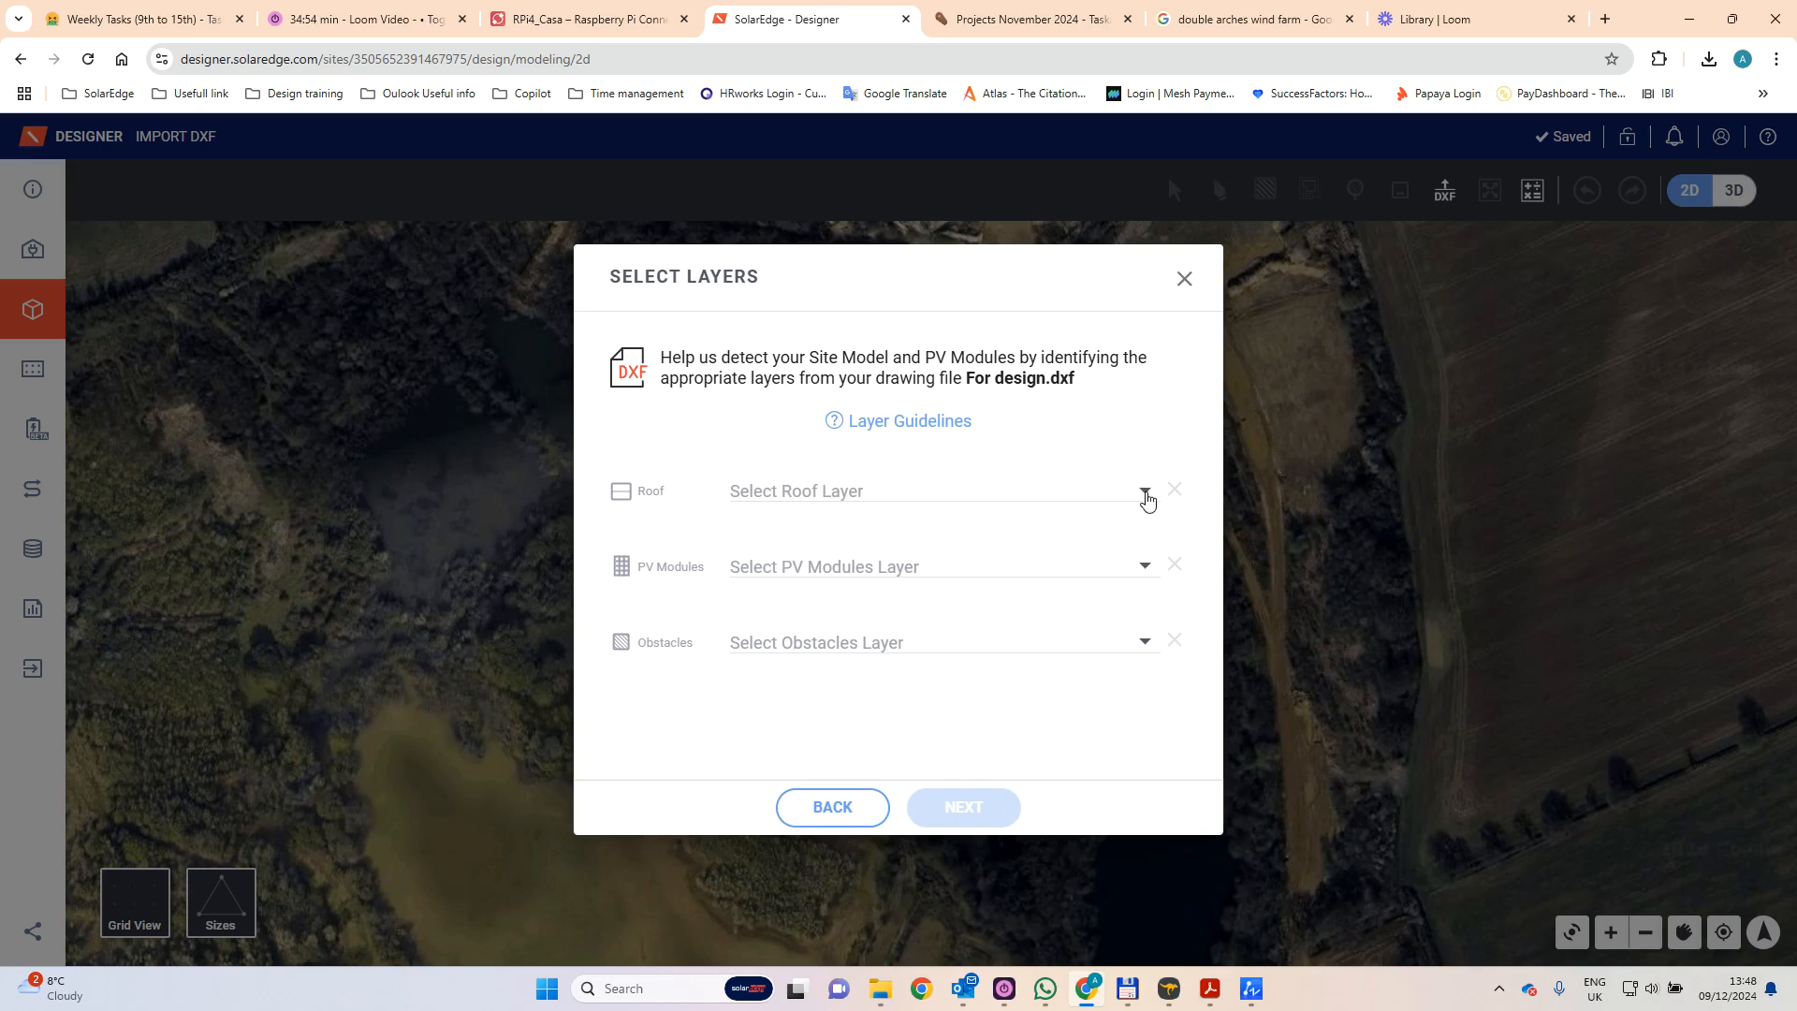
- Assign layer 0 as the roof and layer PV as the PV modules, leave obstacles unassigned, and continue to the module settings
click(1035, 493)
click(800, 526)
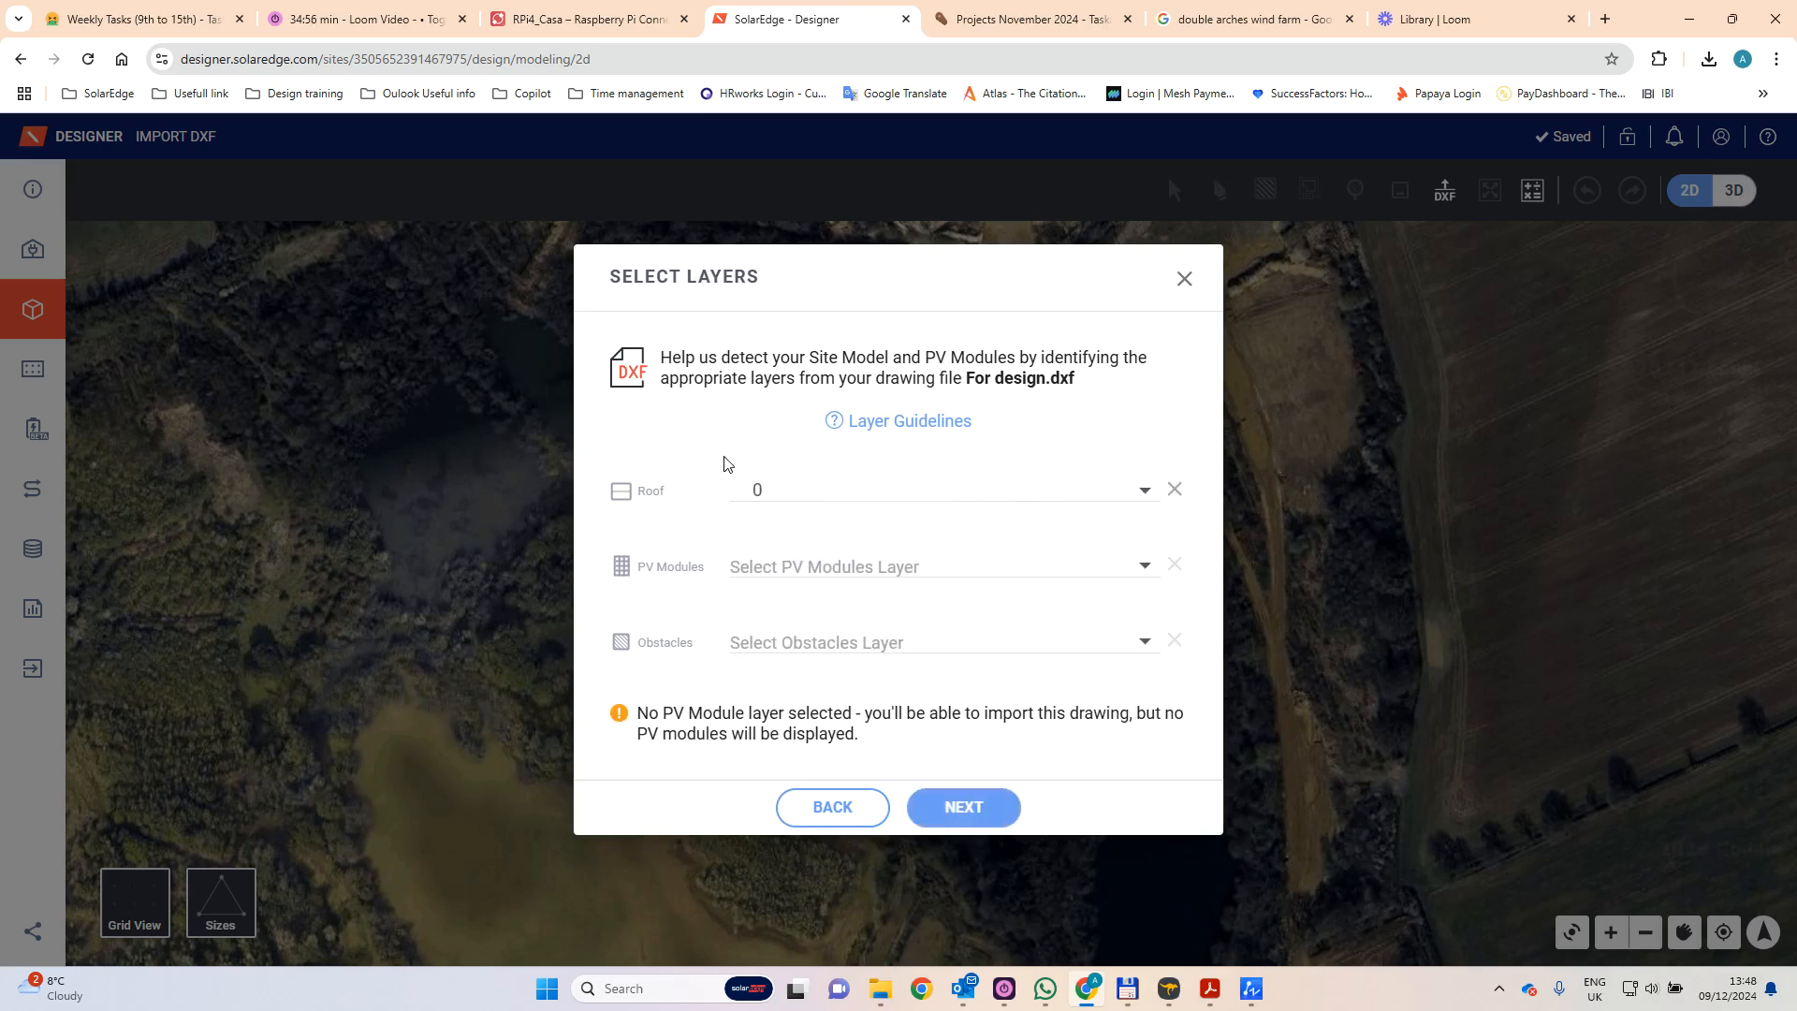
click(814, 566)
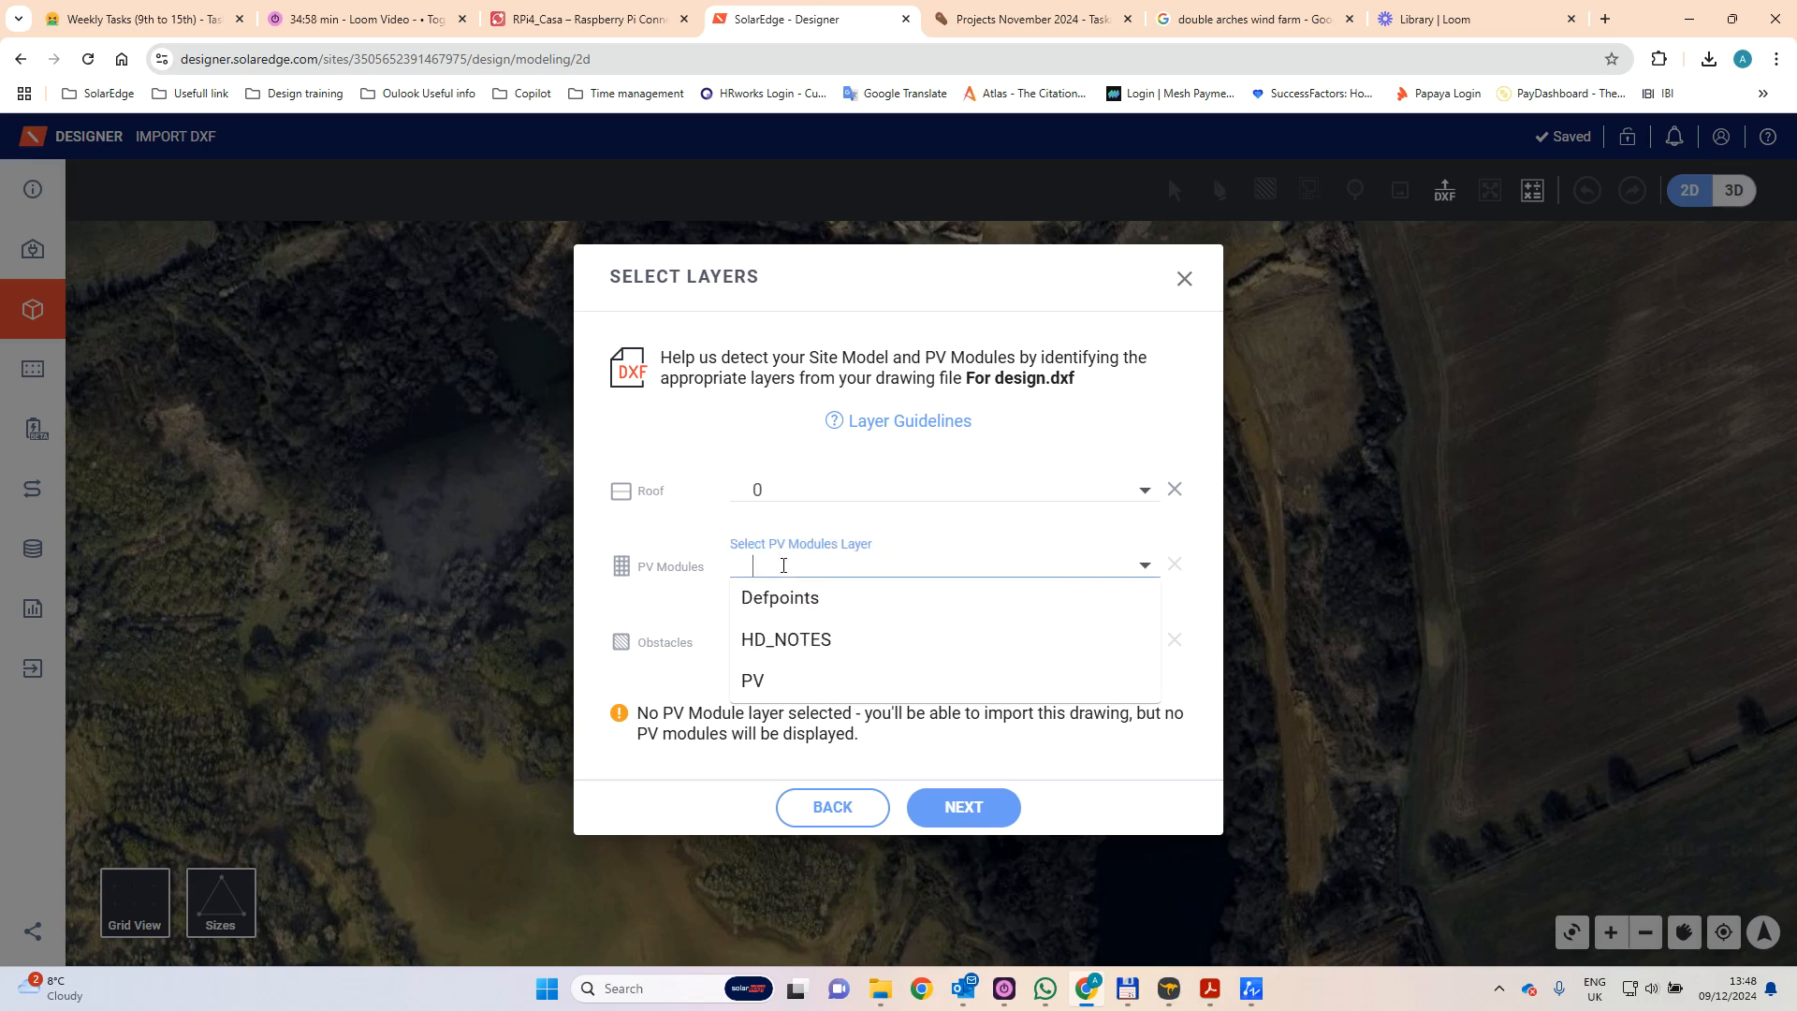
click(805, 679)
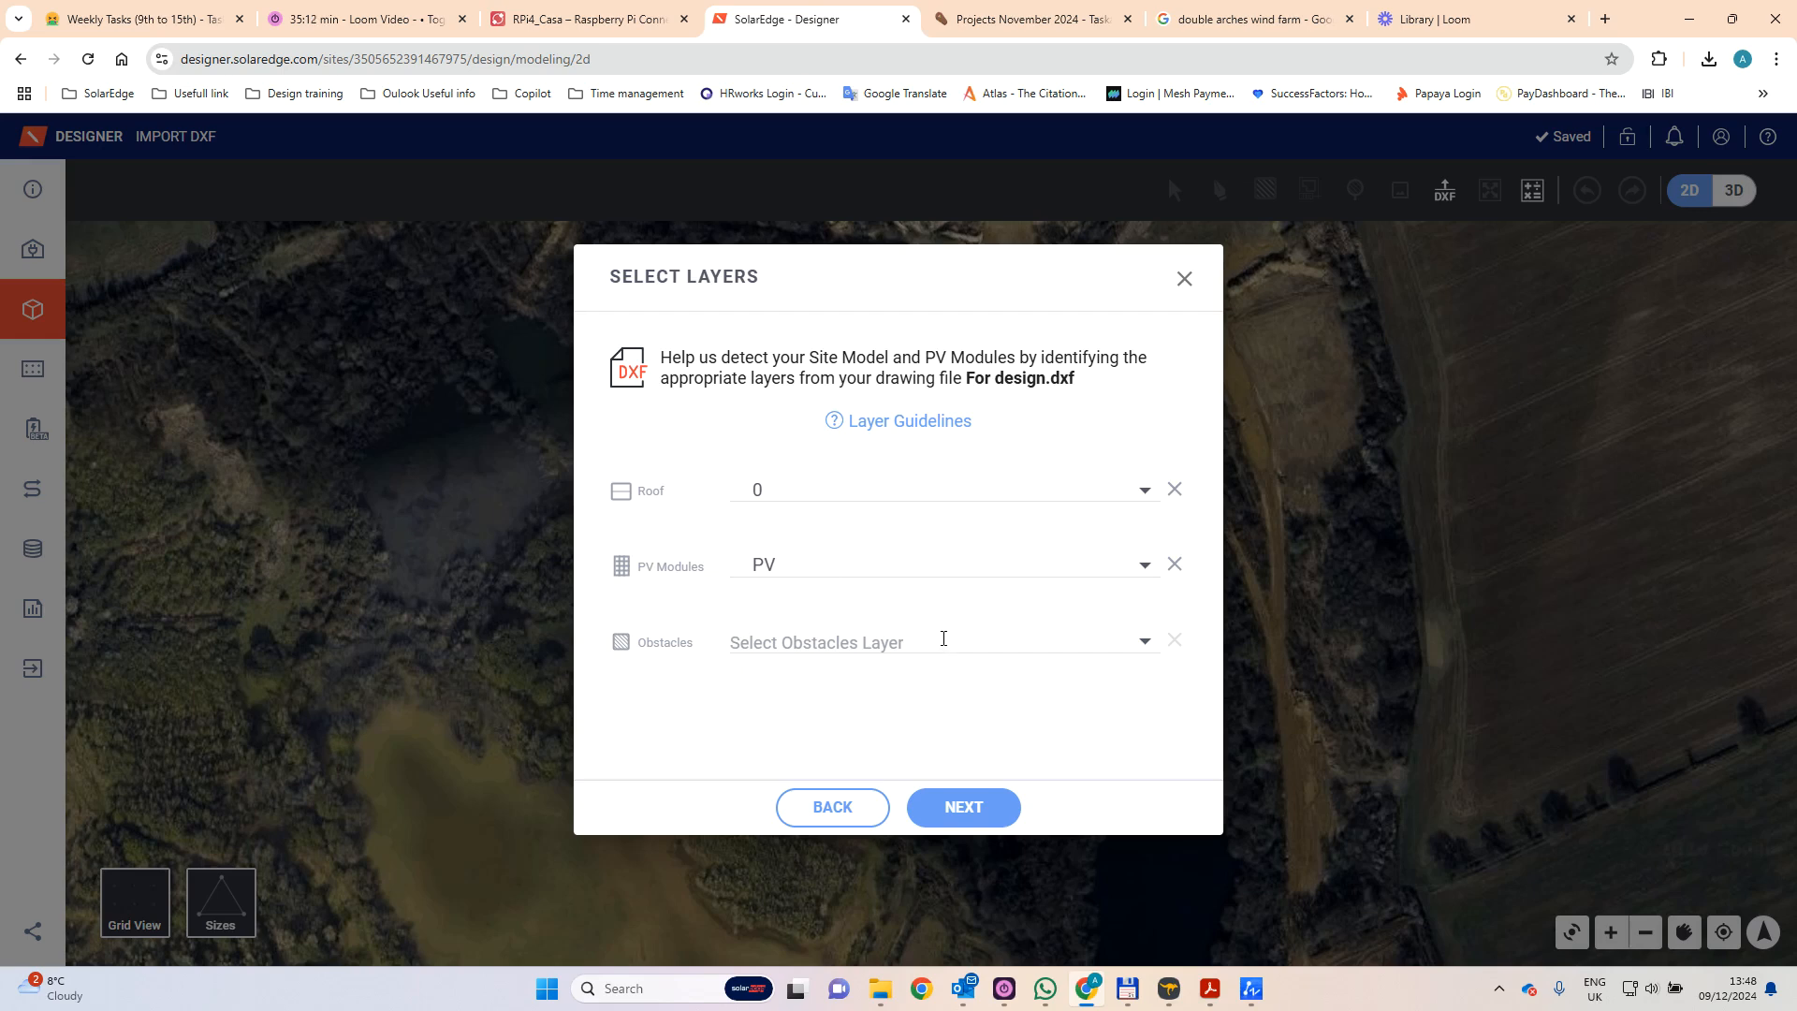
click(983, 809)
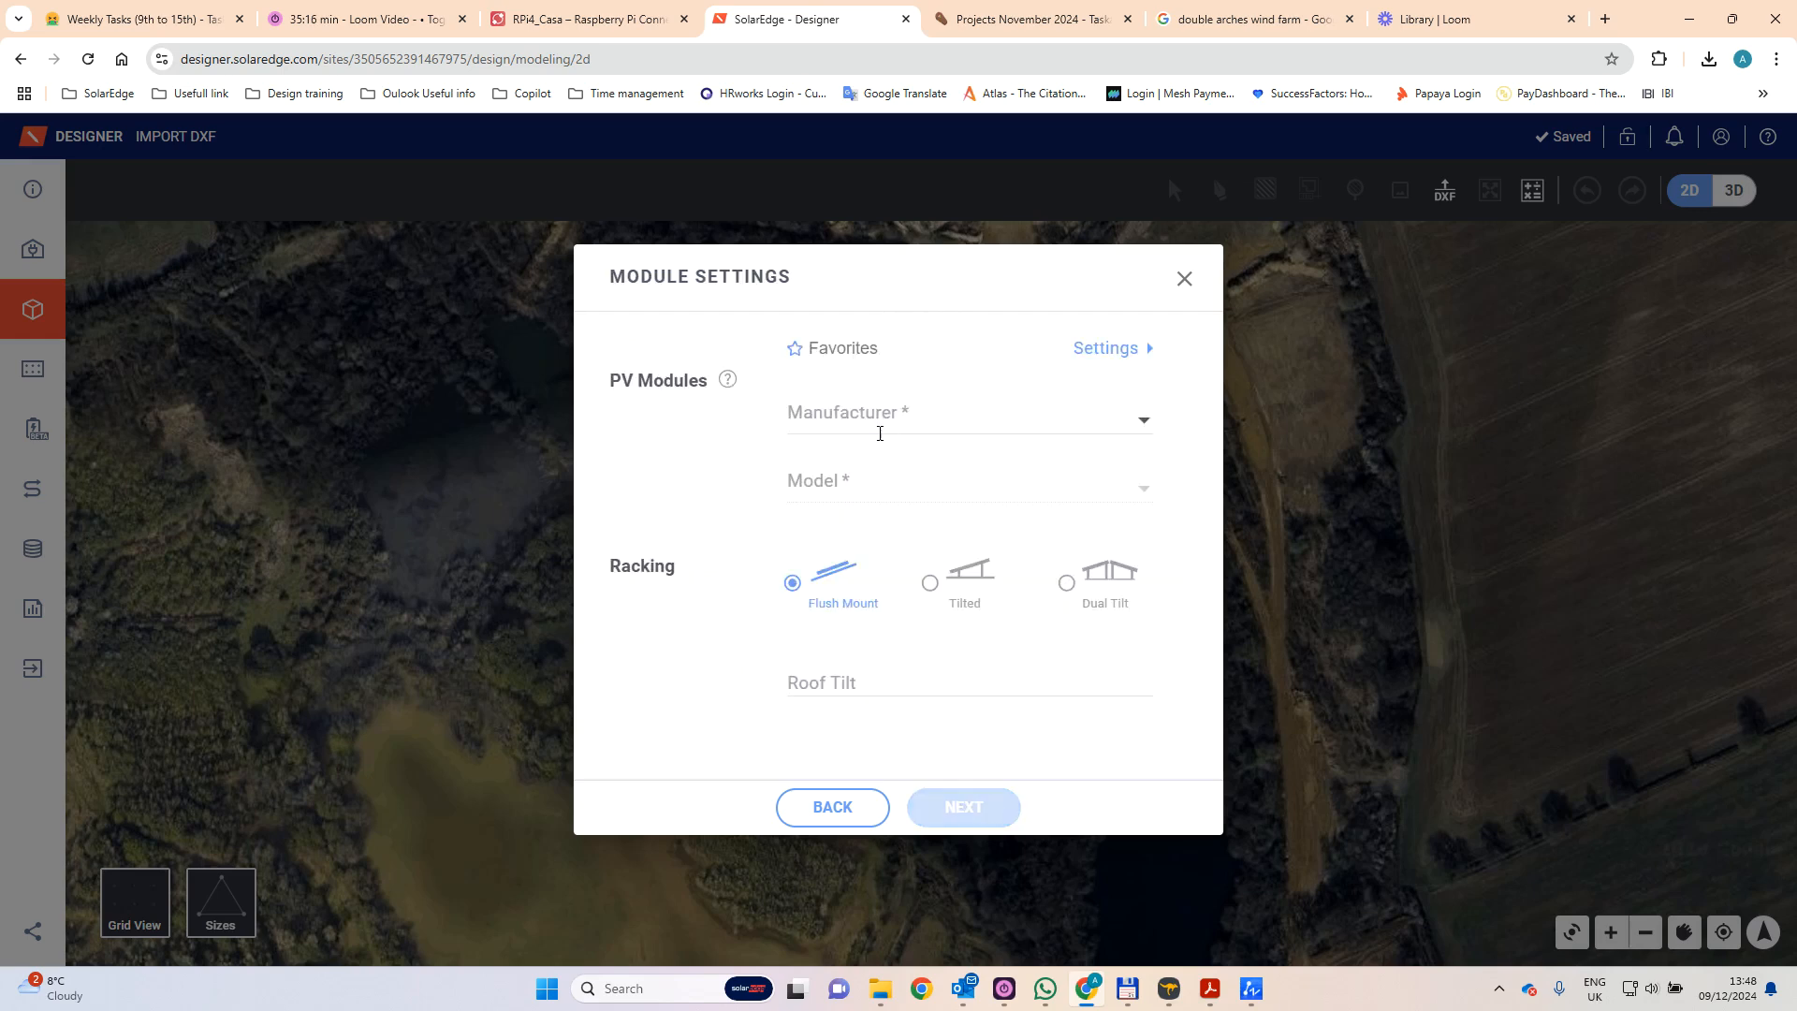
- Check the module manufacturer and model on the JA Solar datasheet, returning to the module settings
click(1210, 989)
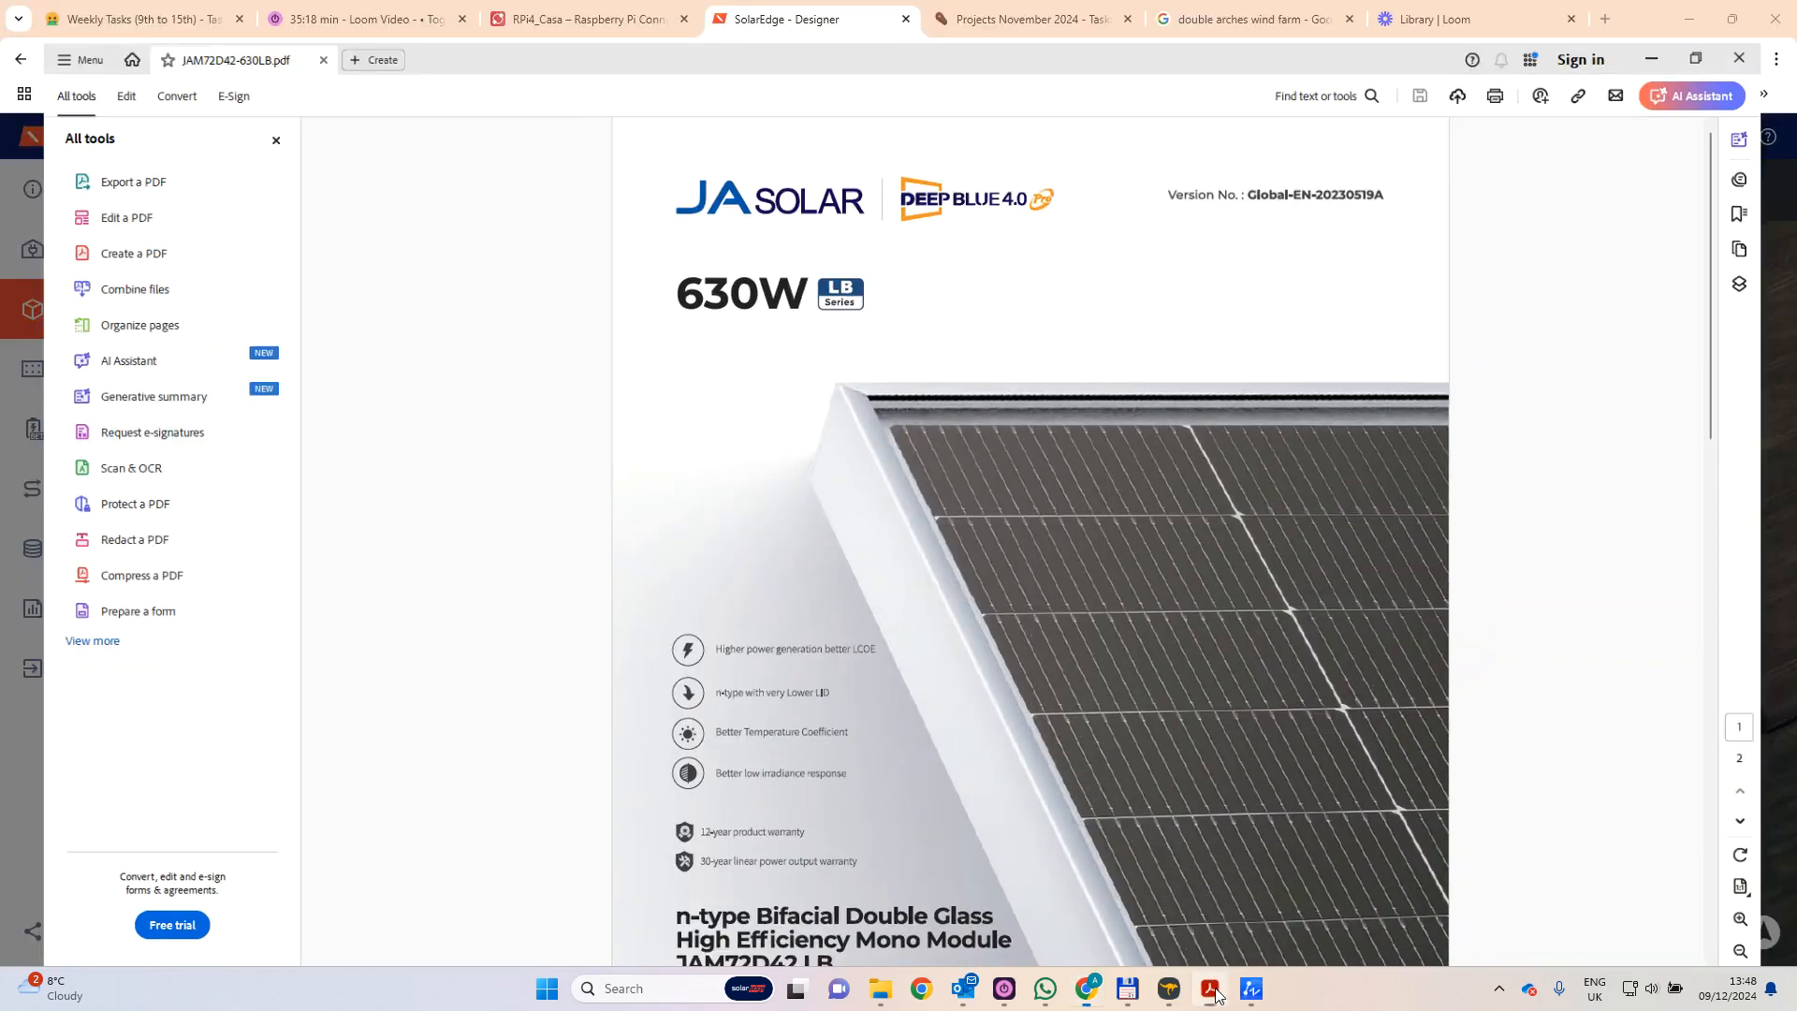
click(1210, 988)
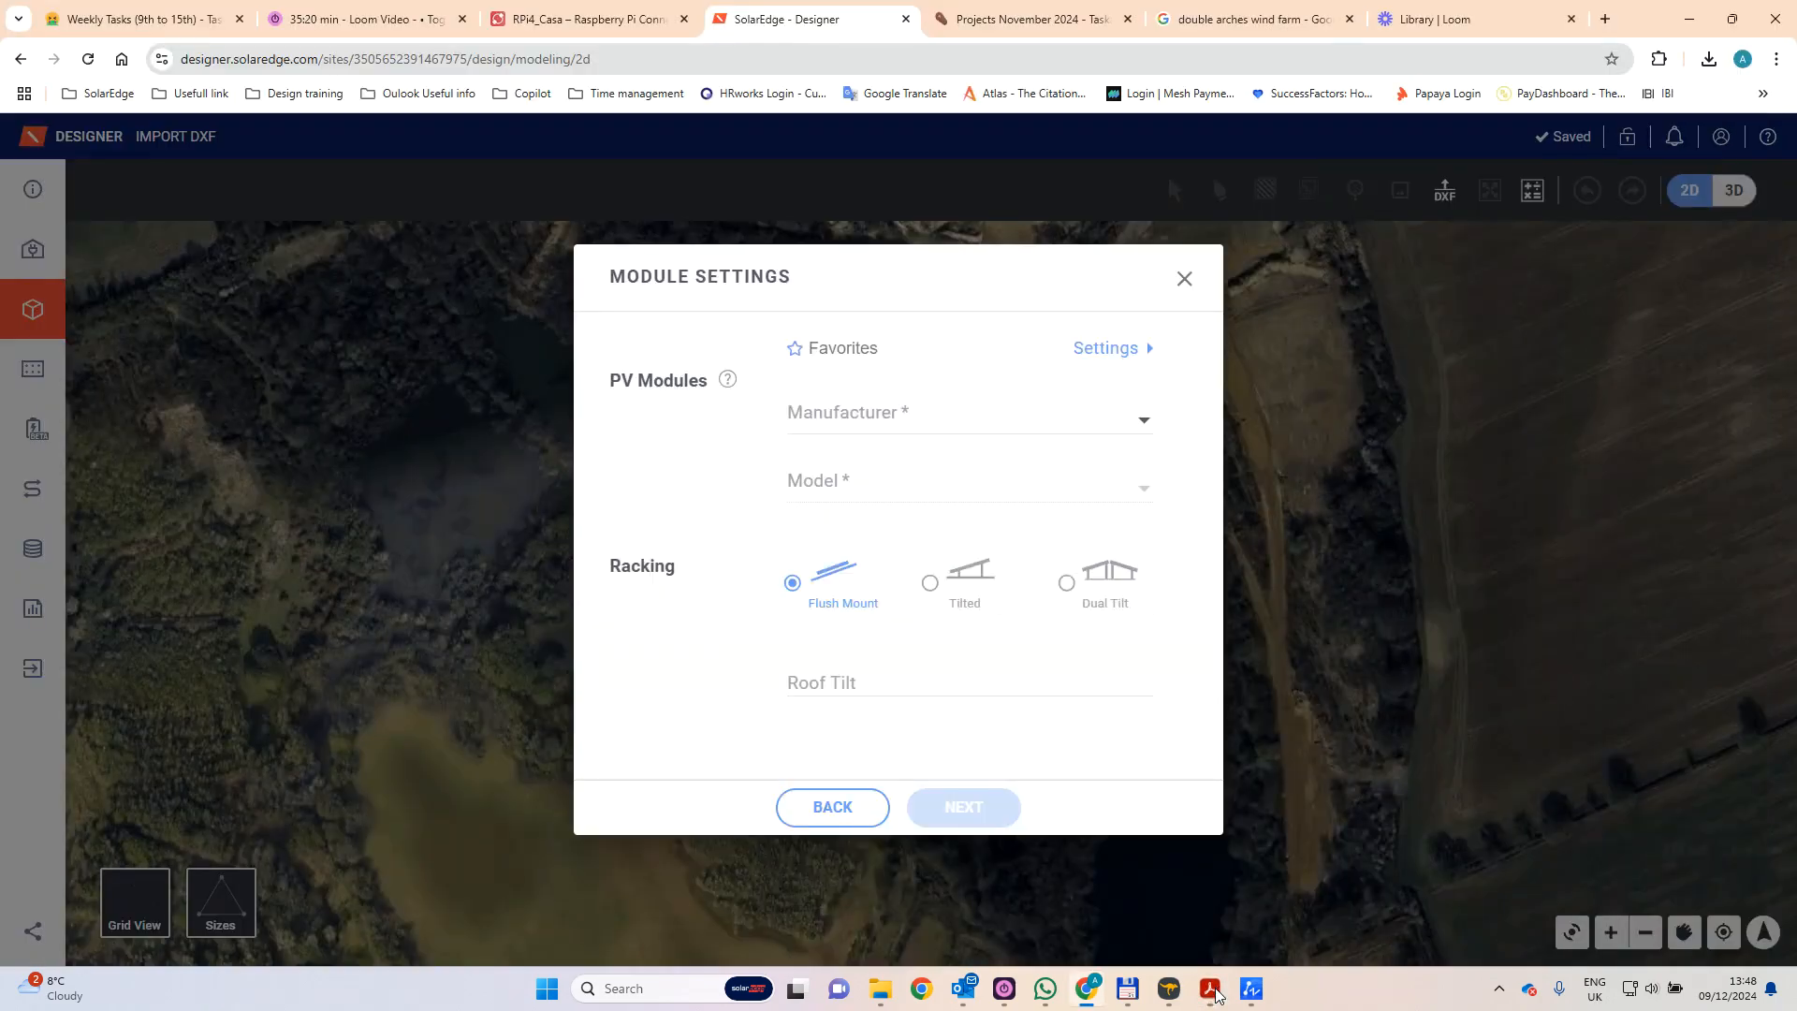
click(1211, 989)
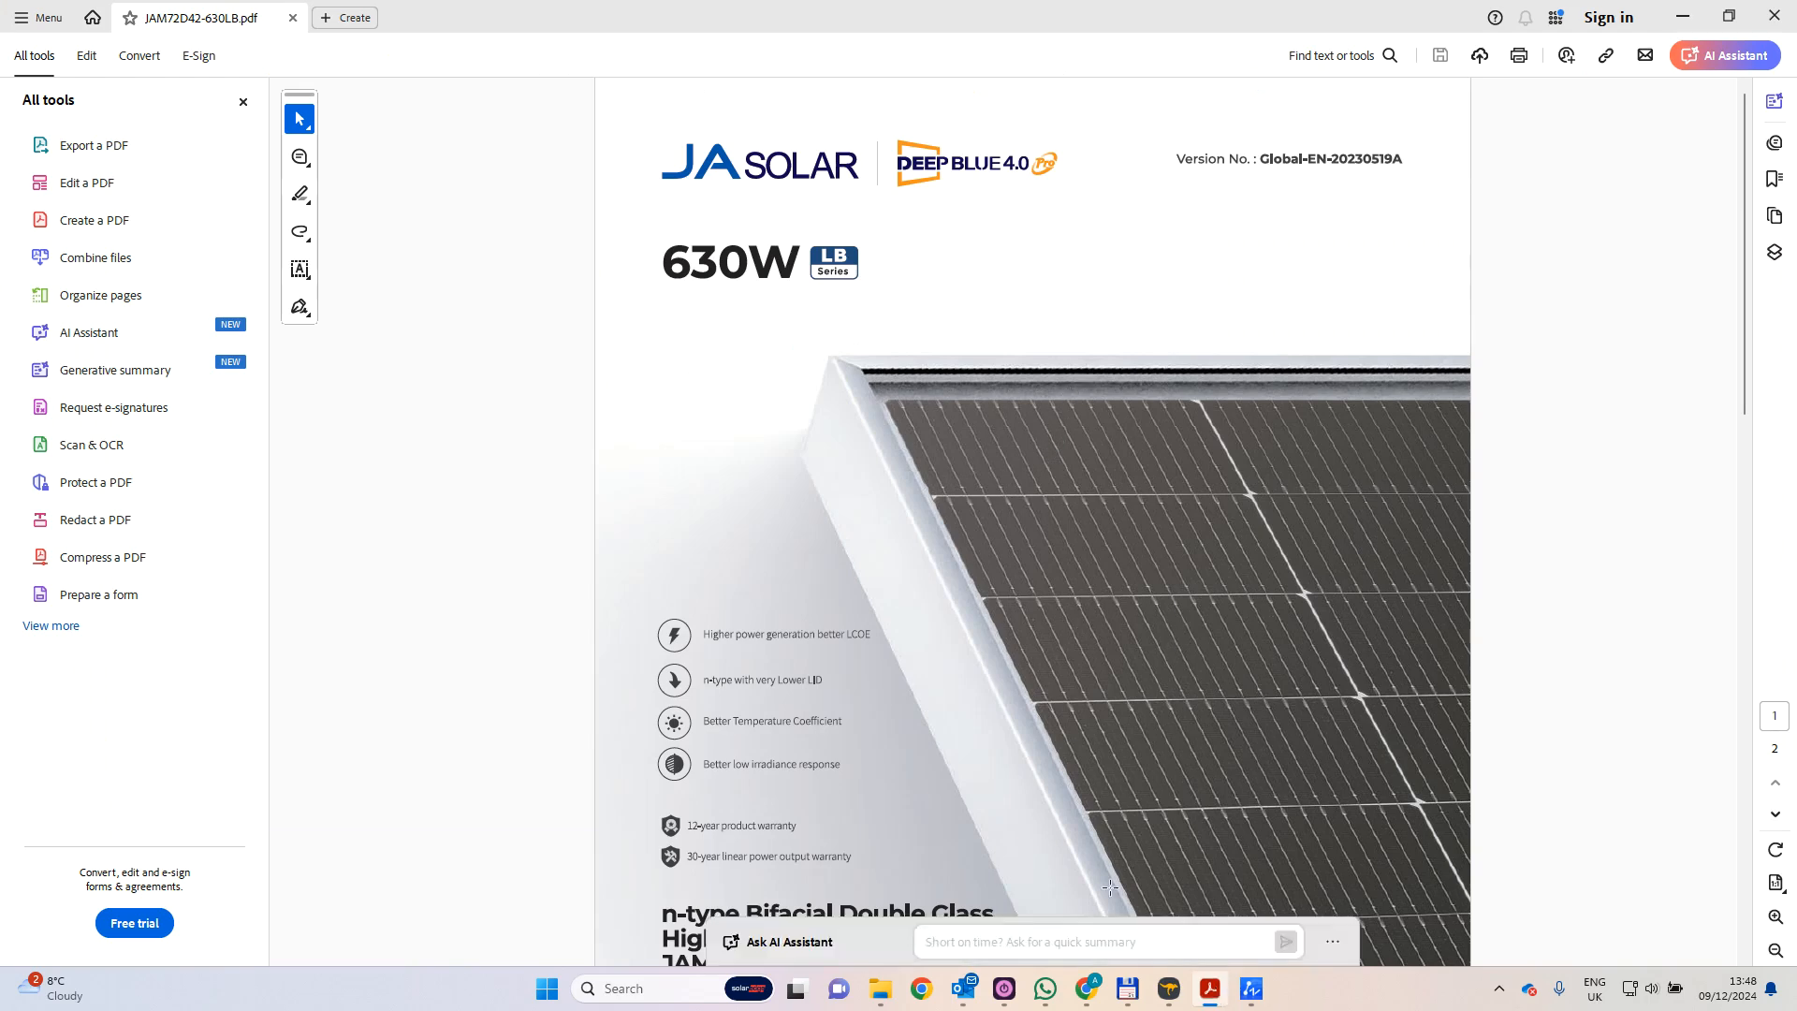
click(1209, 998)
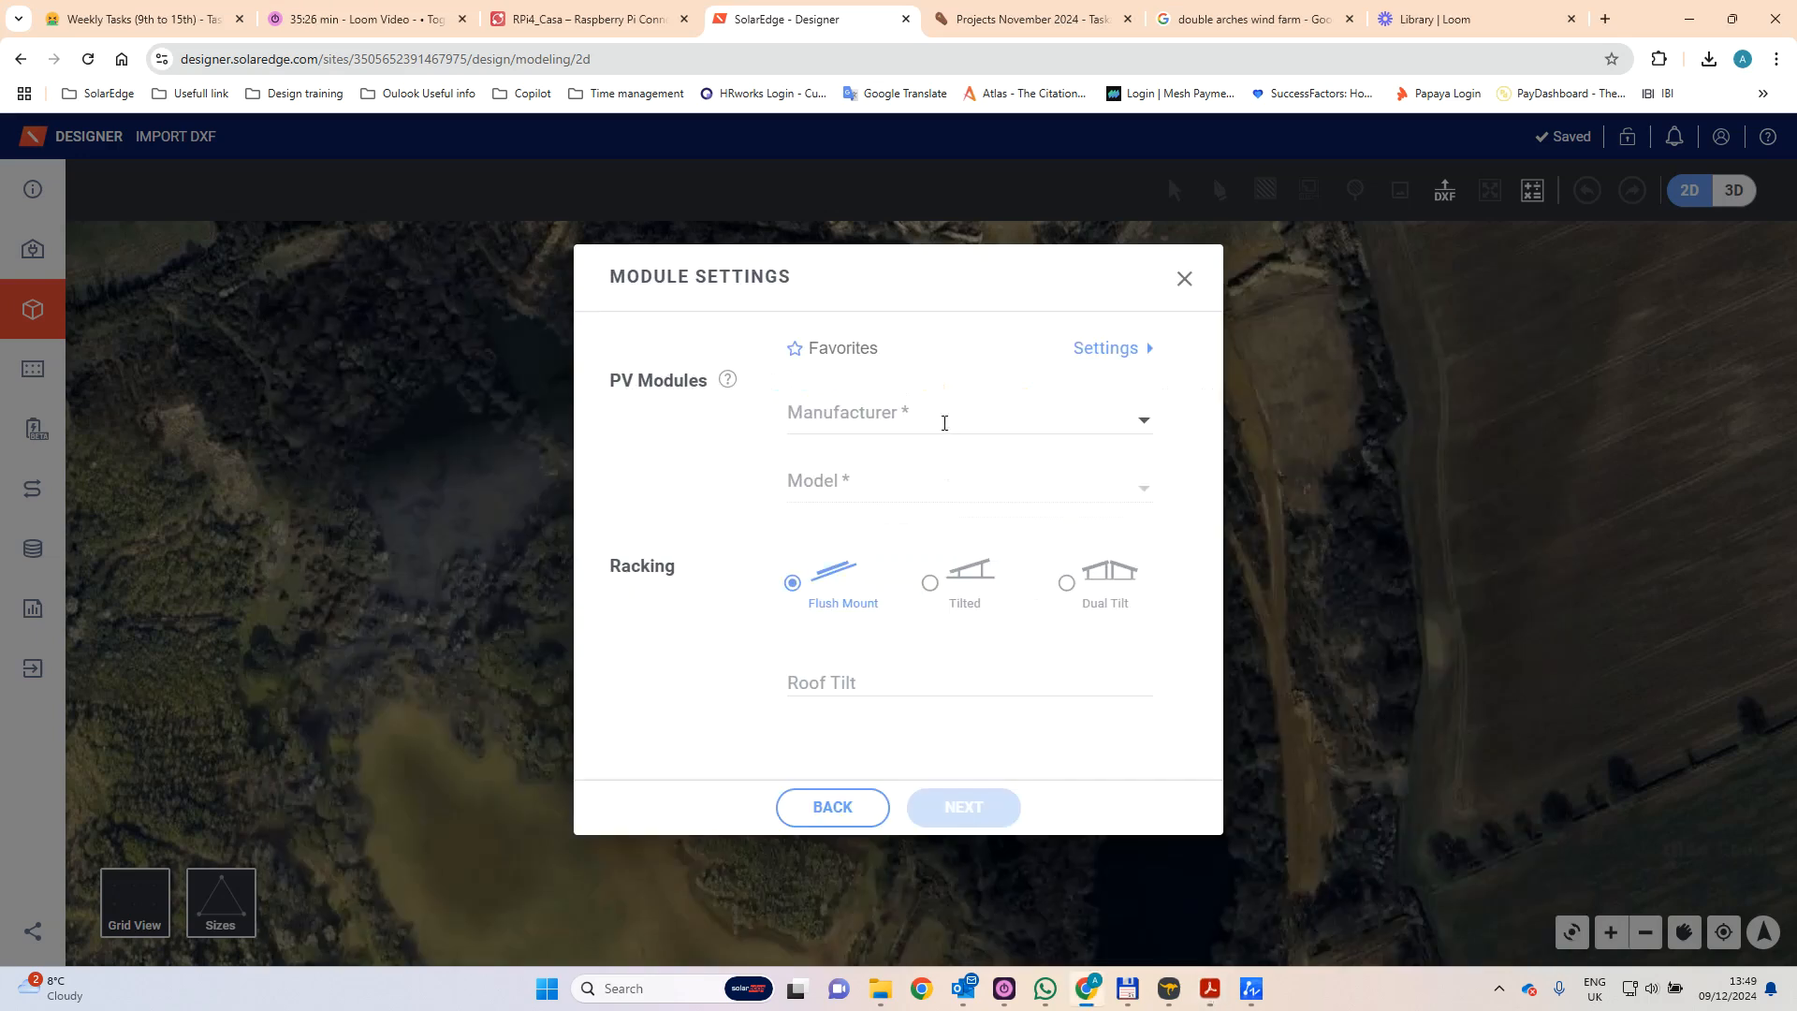
- Choose JA Solar as the module manufacturer and JAM72D42-630/LB (H1300dnu) as the model
click(1114, 408)
click(879, 499)
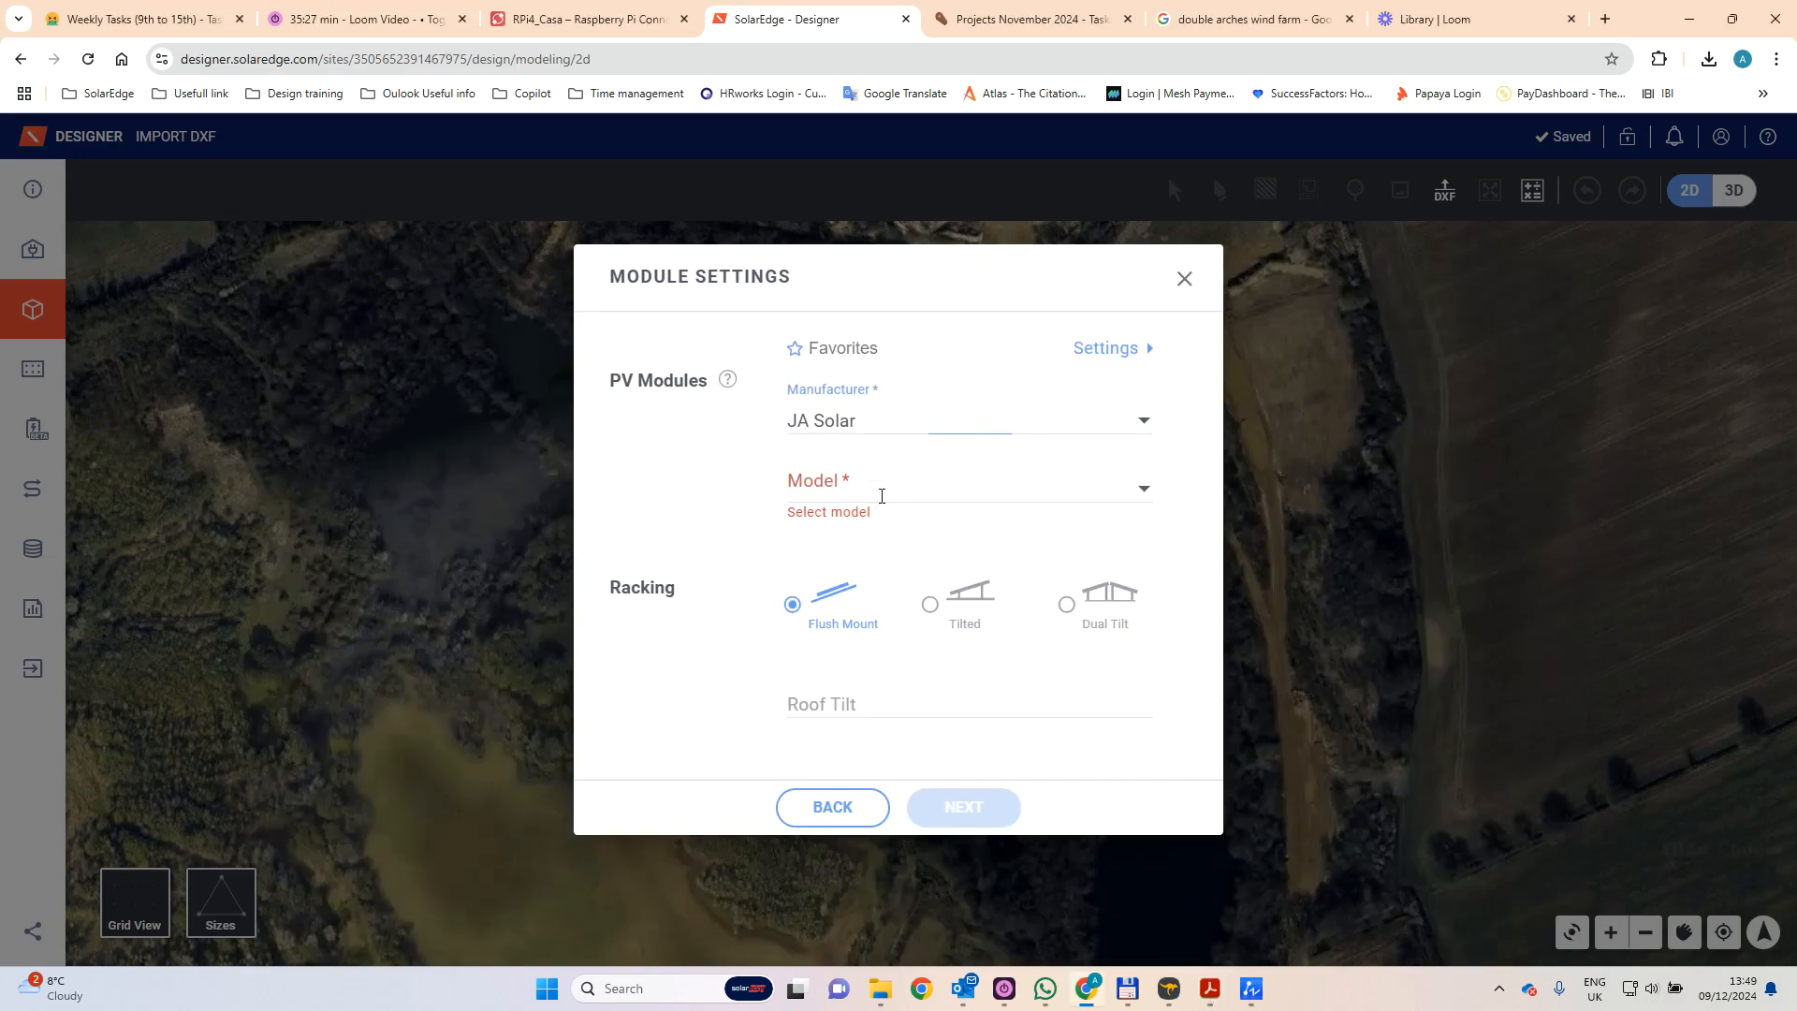
click(1138, 494)
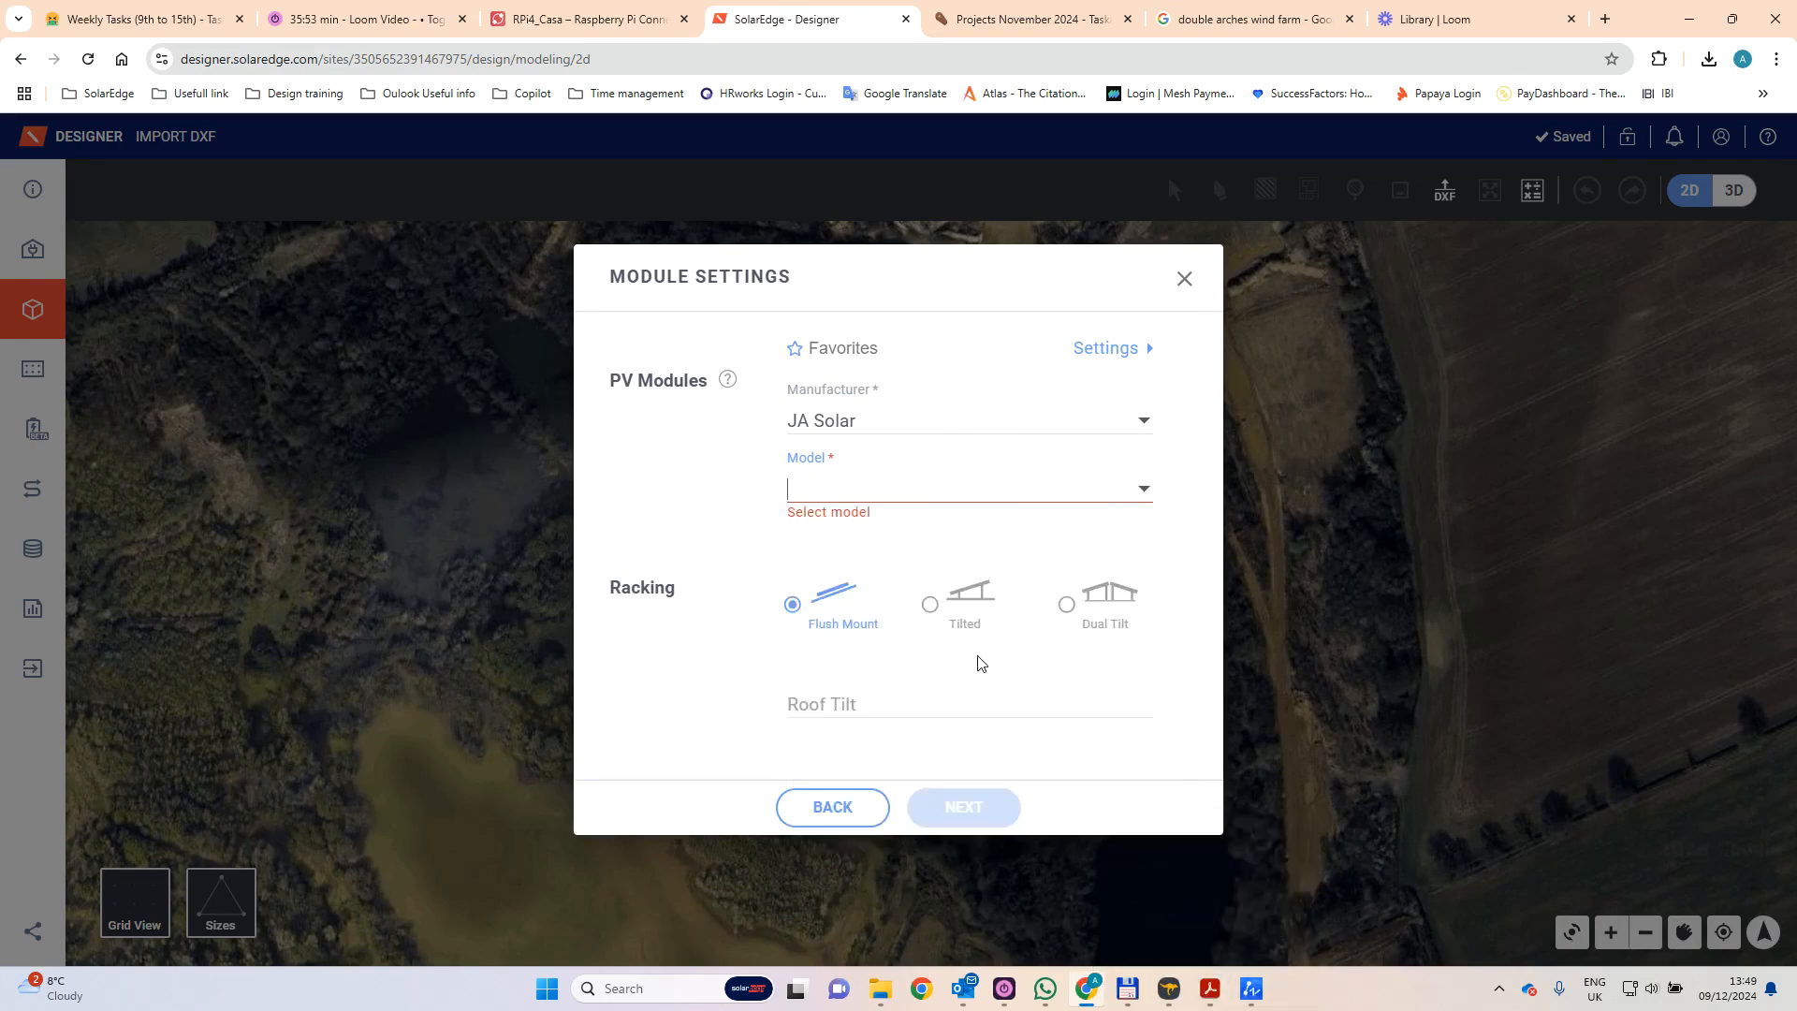
text(jam7)
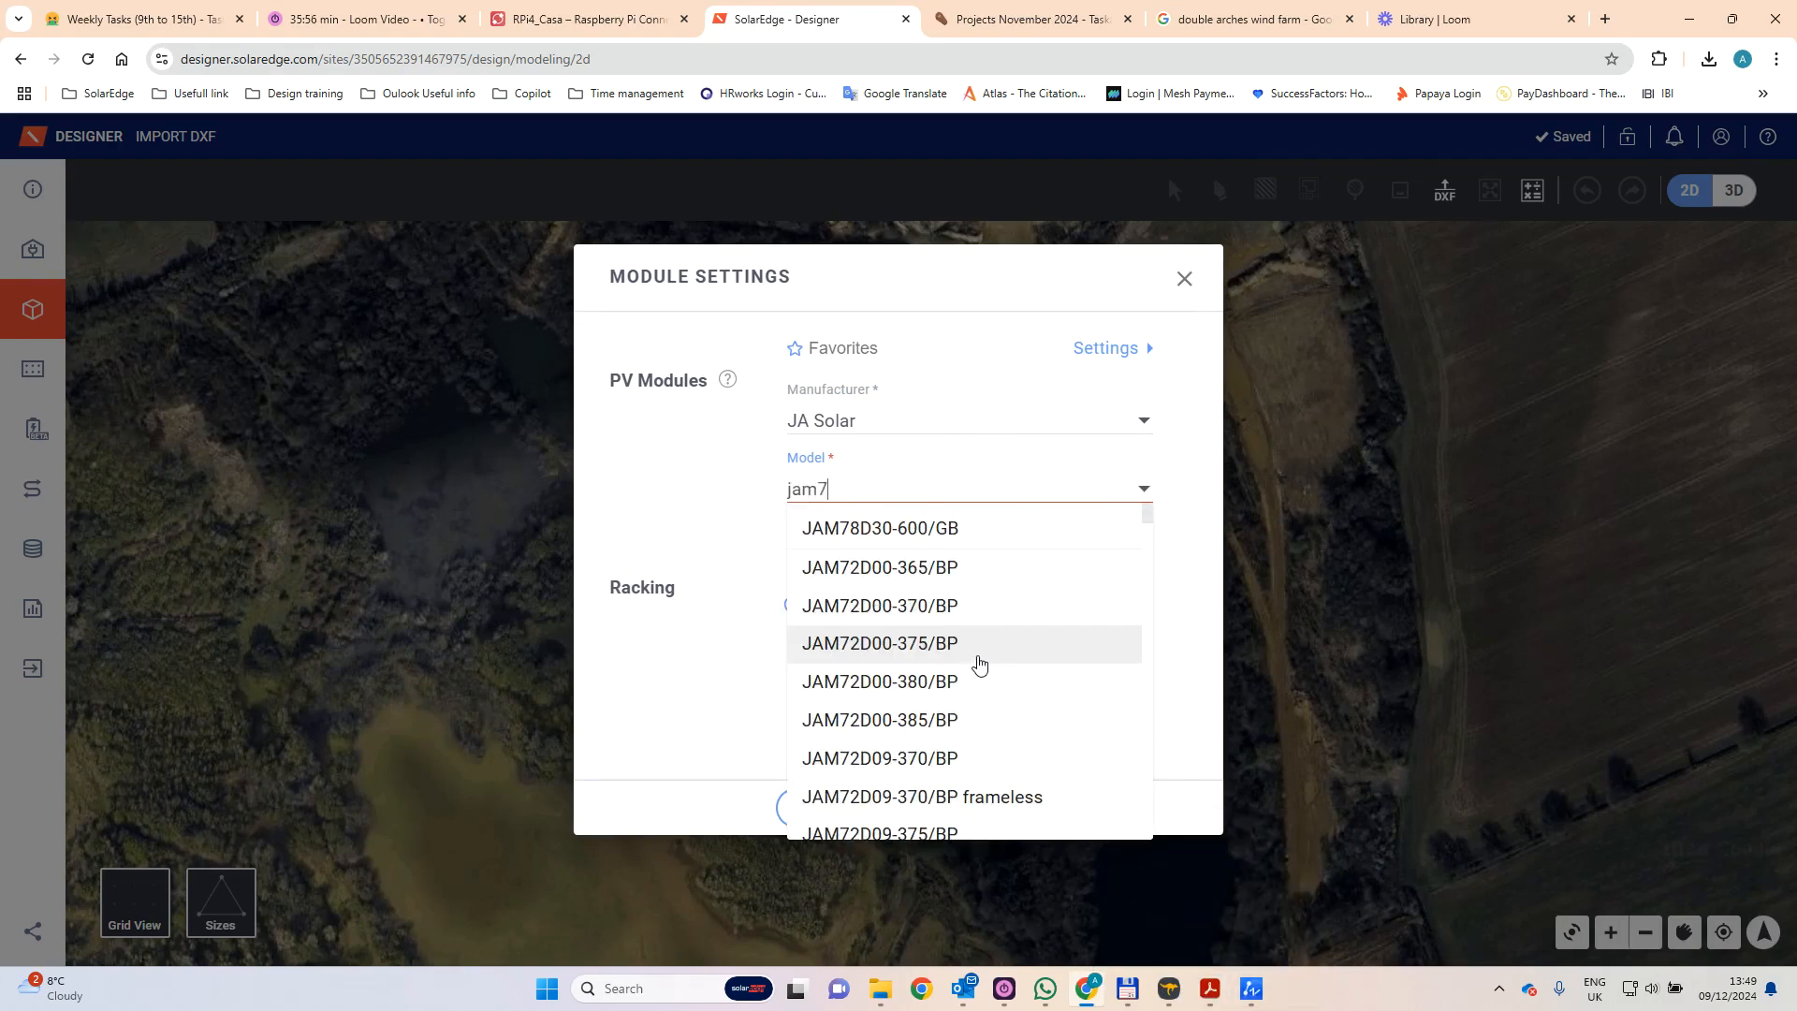
text(2d4)
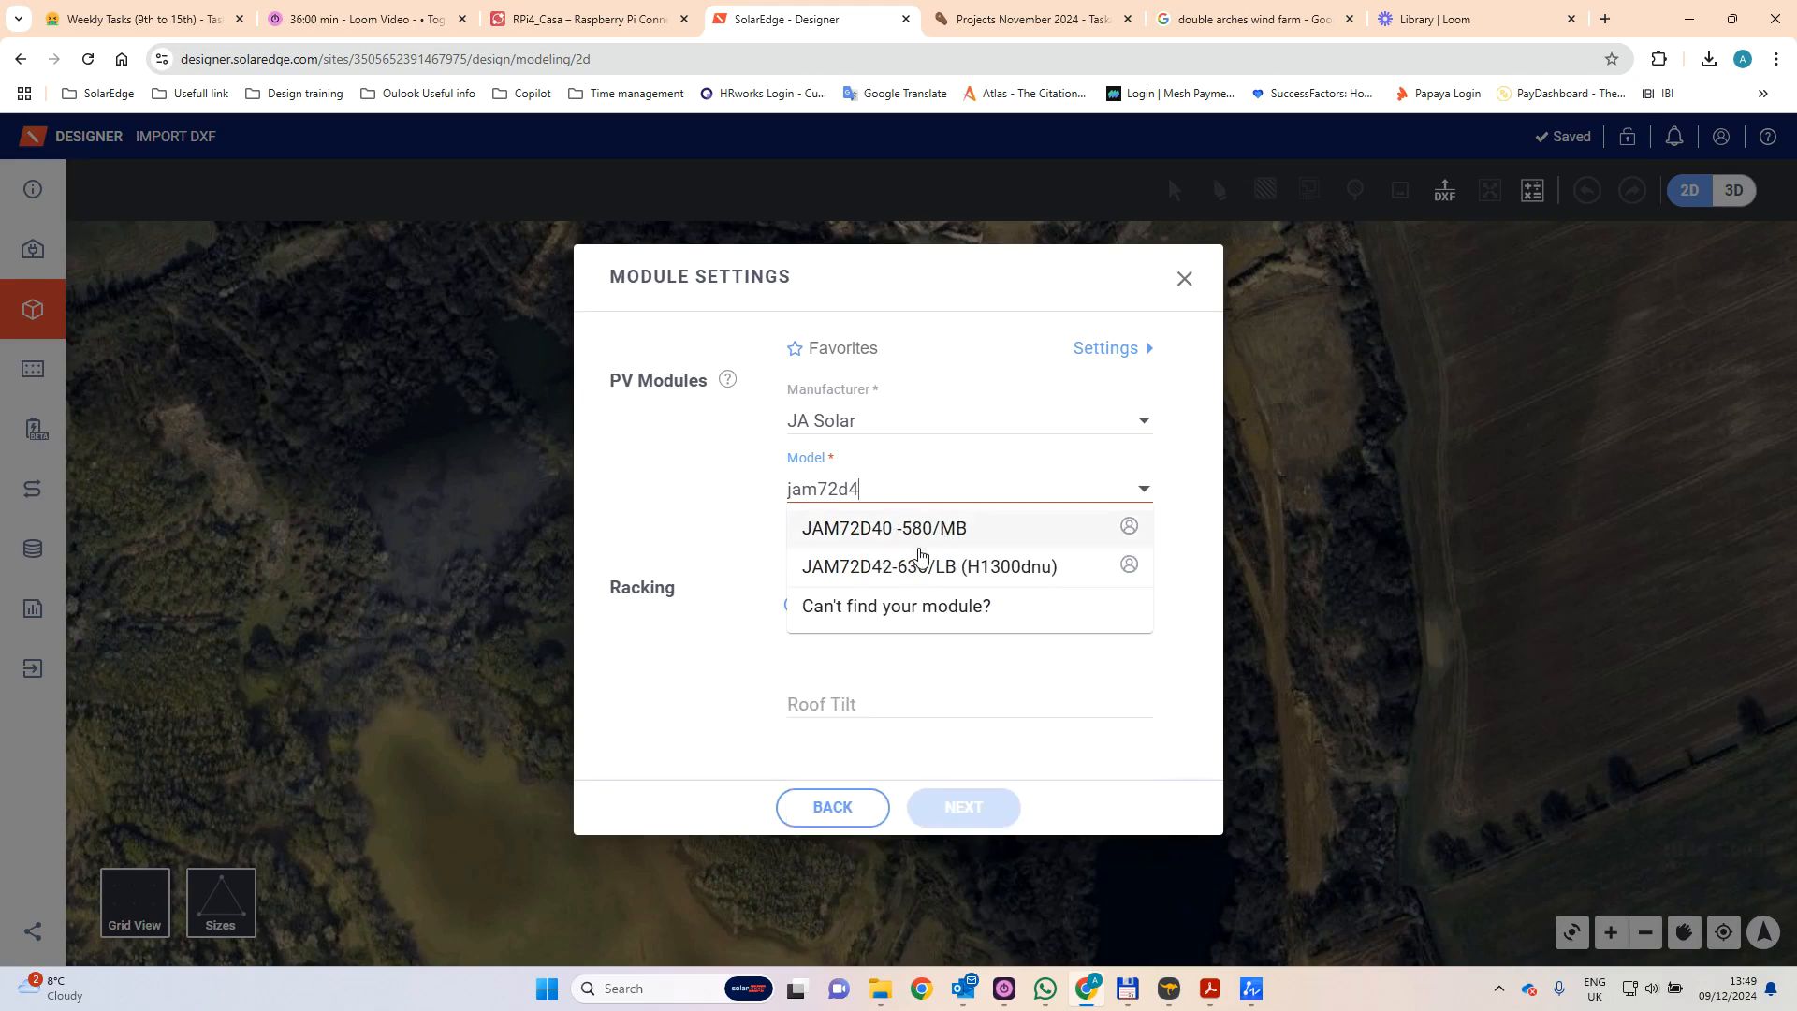
click(895, 567)
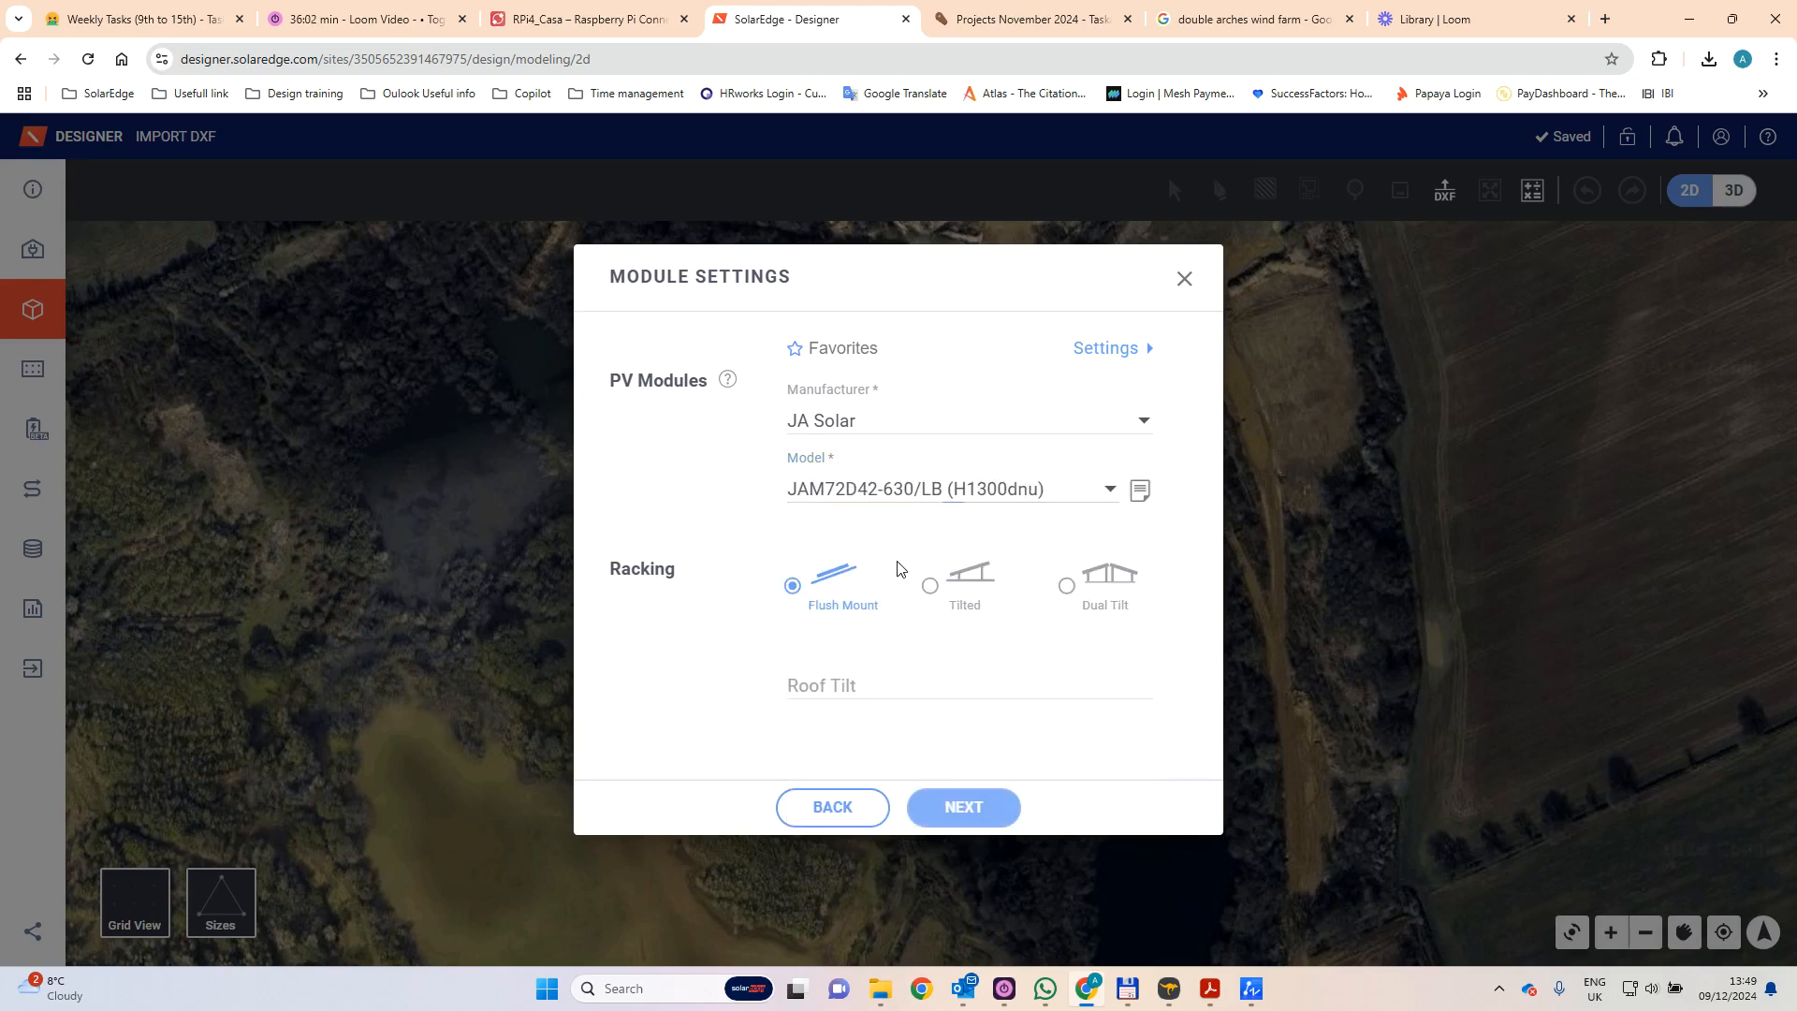
- Set the racking to Tilted with a 25° tilt and 130 cm height, and complete the DXF import
click(926, 590)
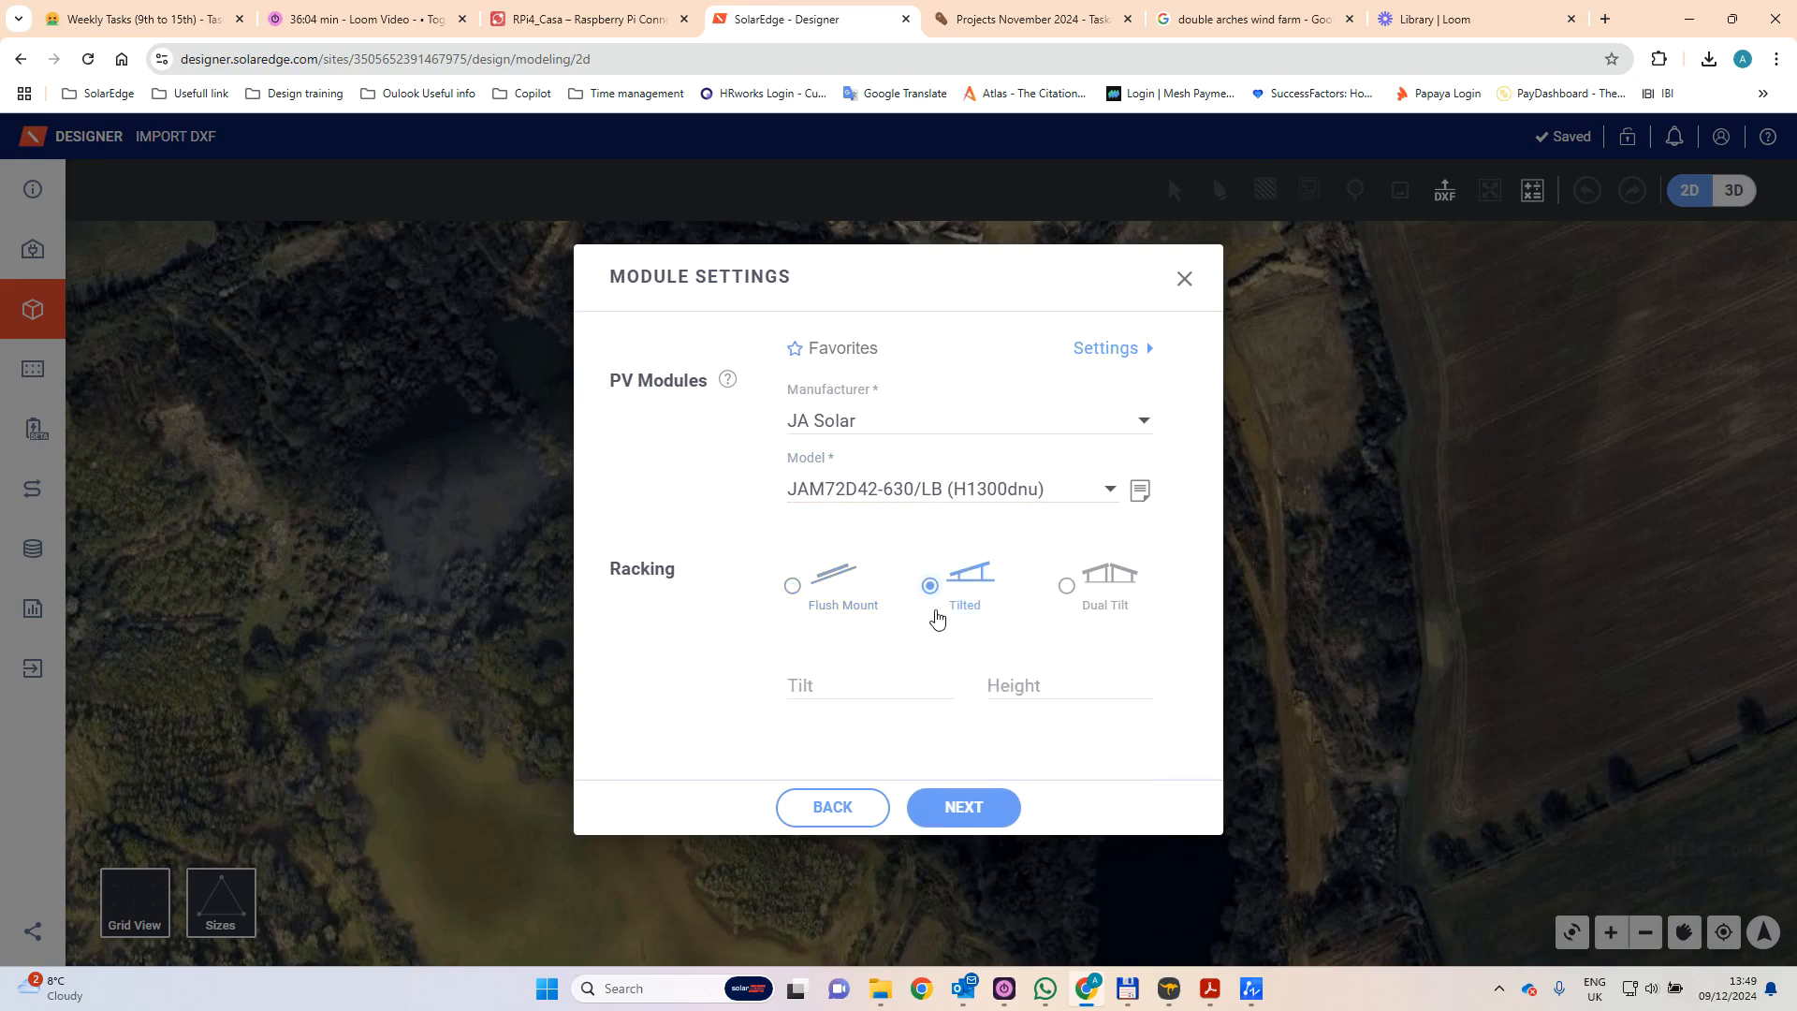
click(845, 676)
text(25)
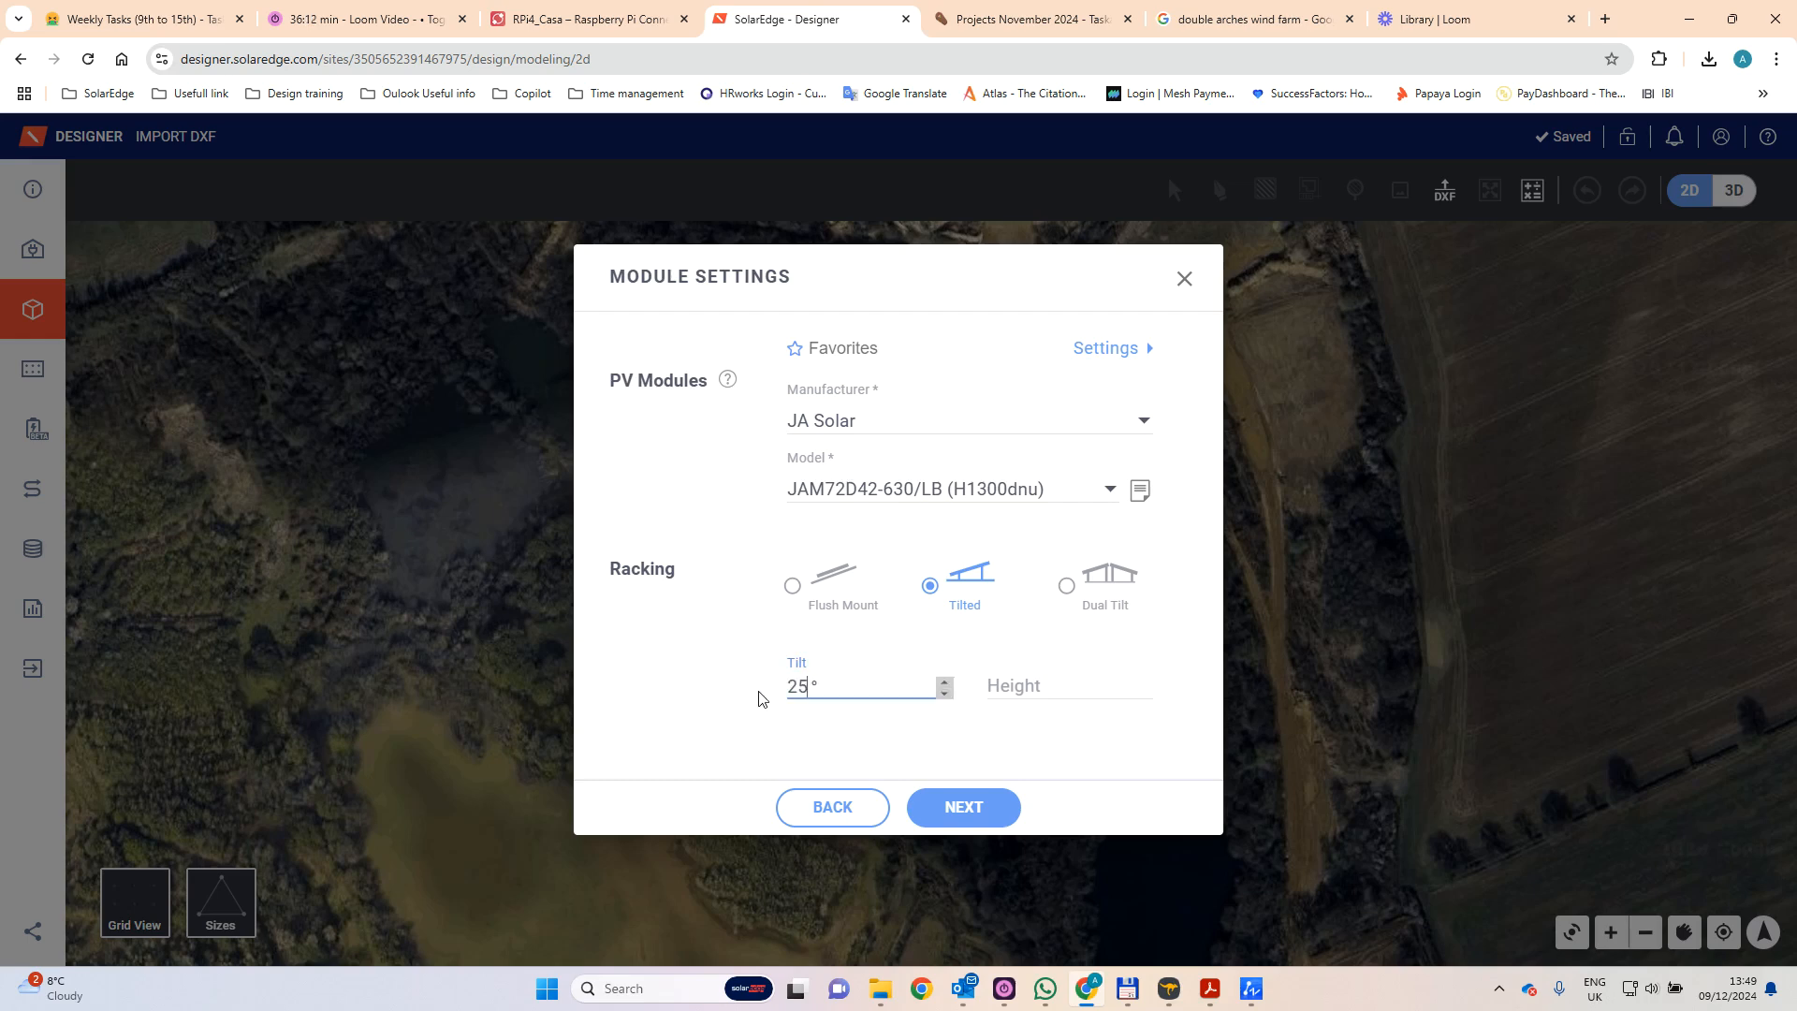
click(1011, 691)
text(130)
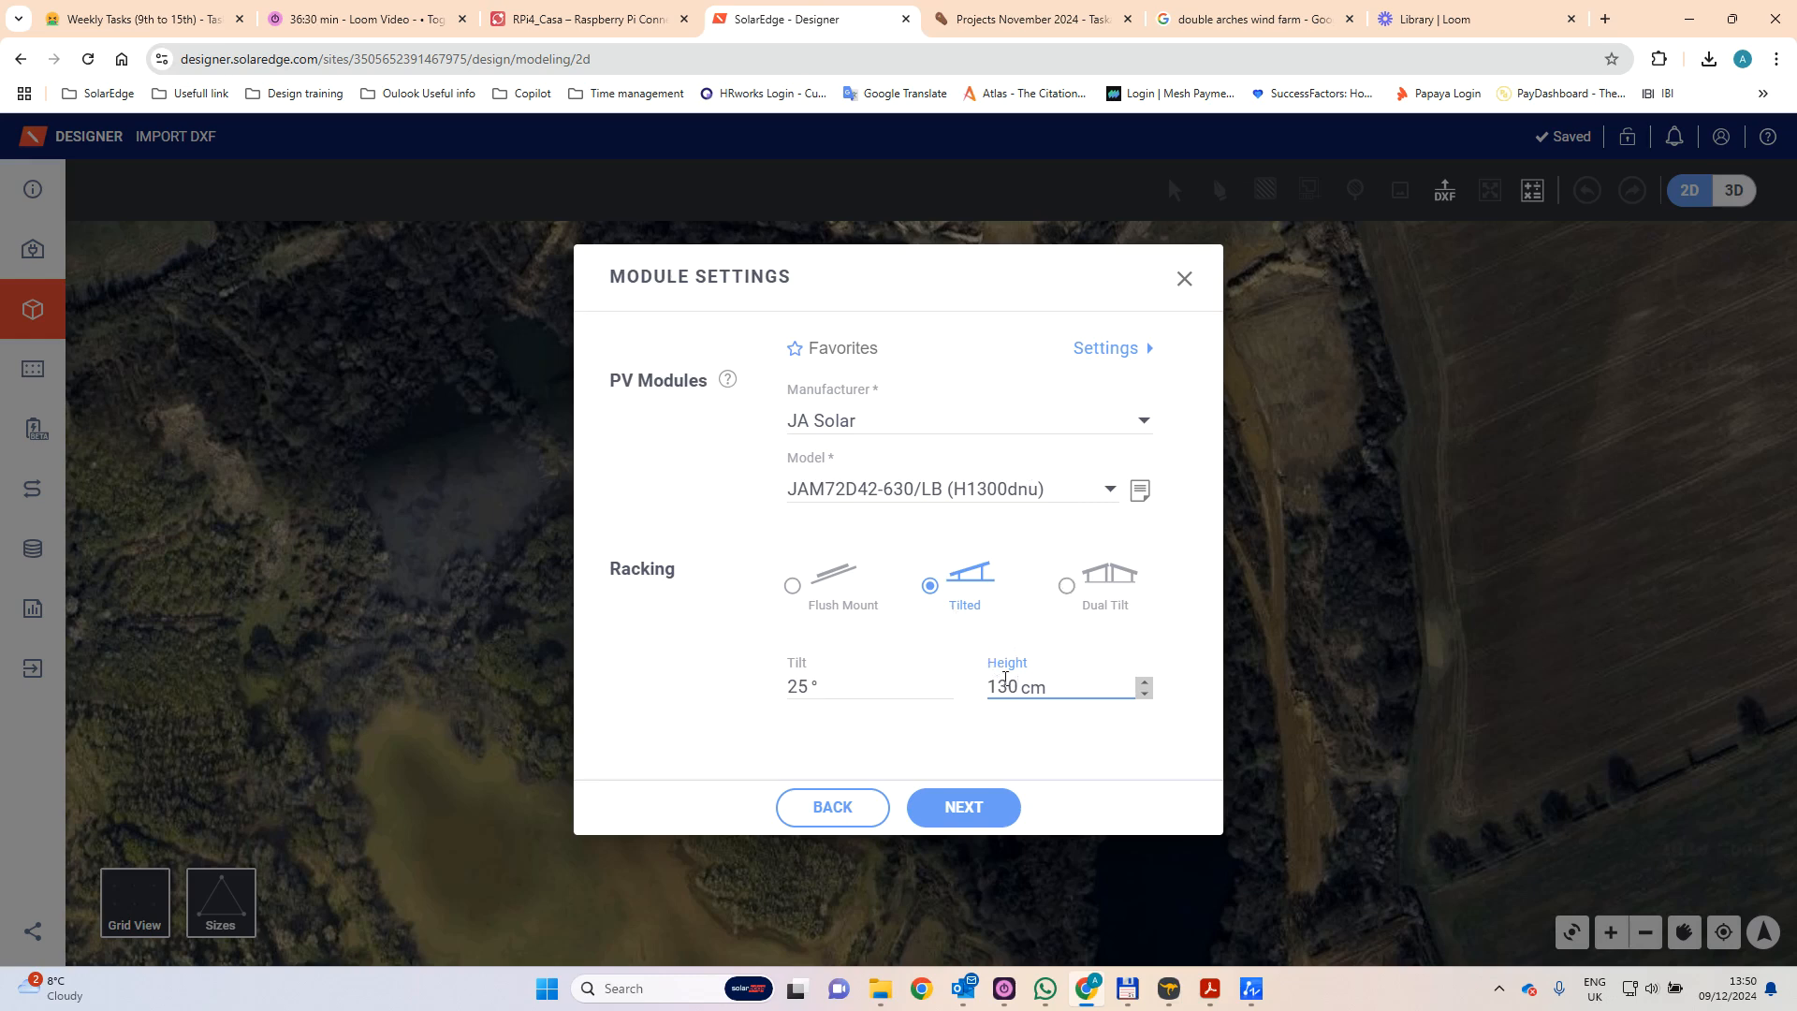
click(969, 821)
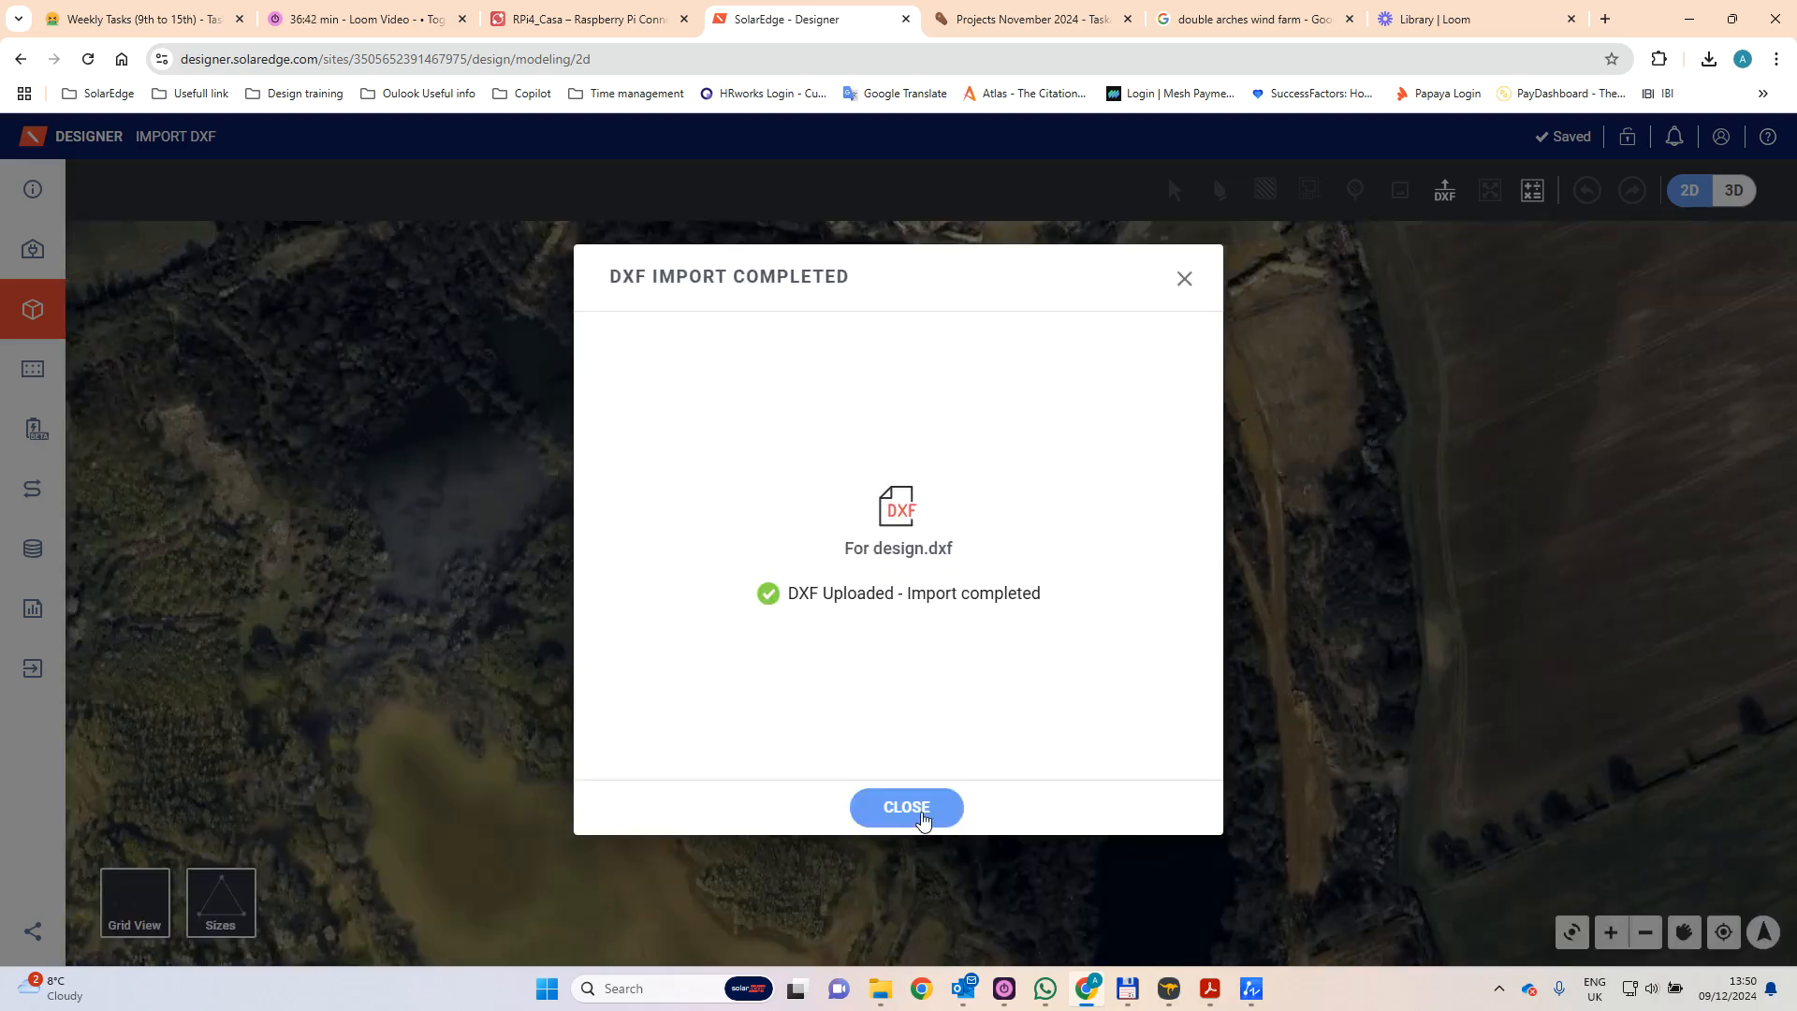
click(906, 808)
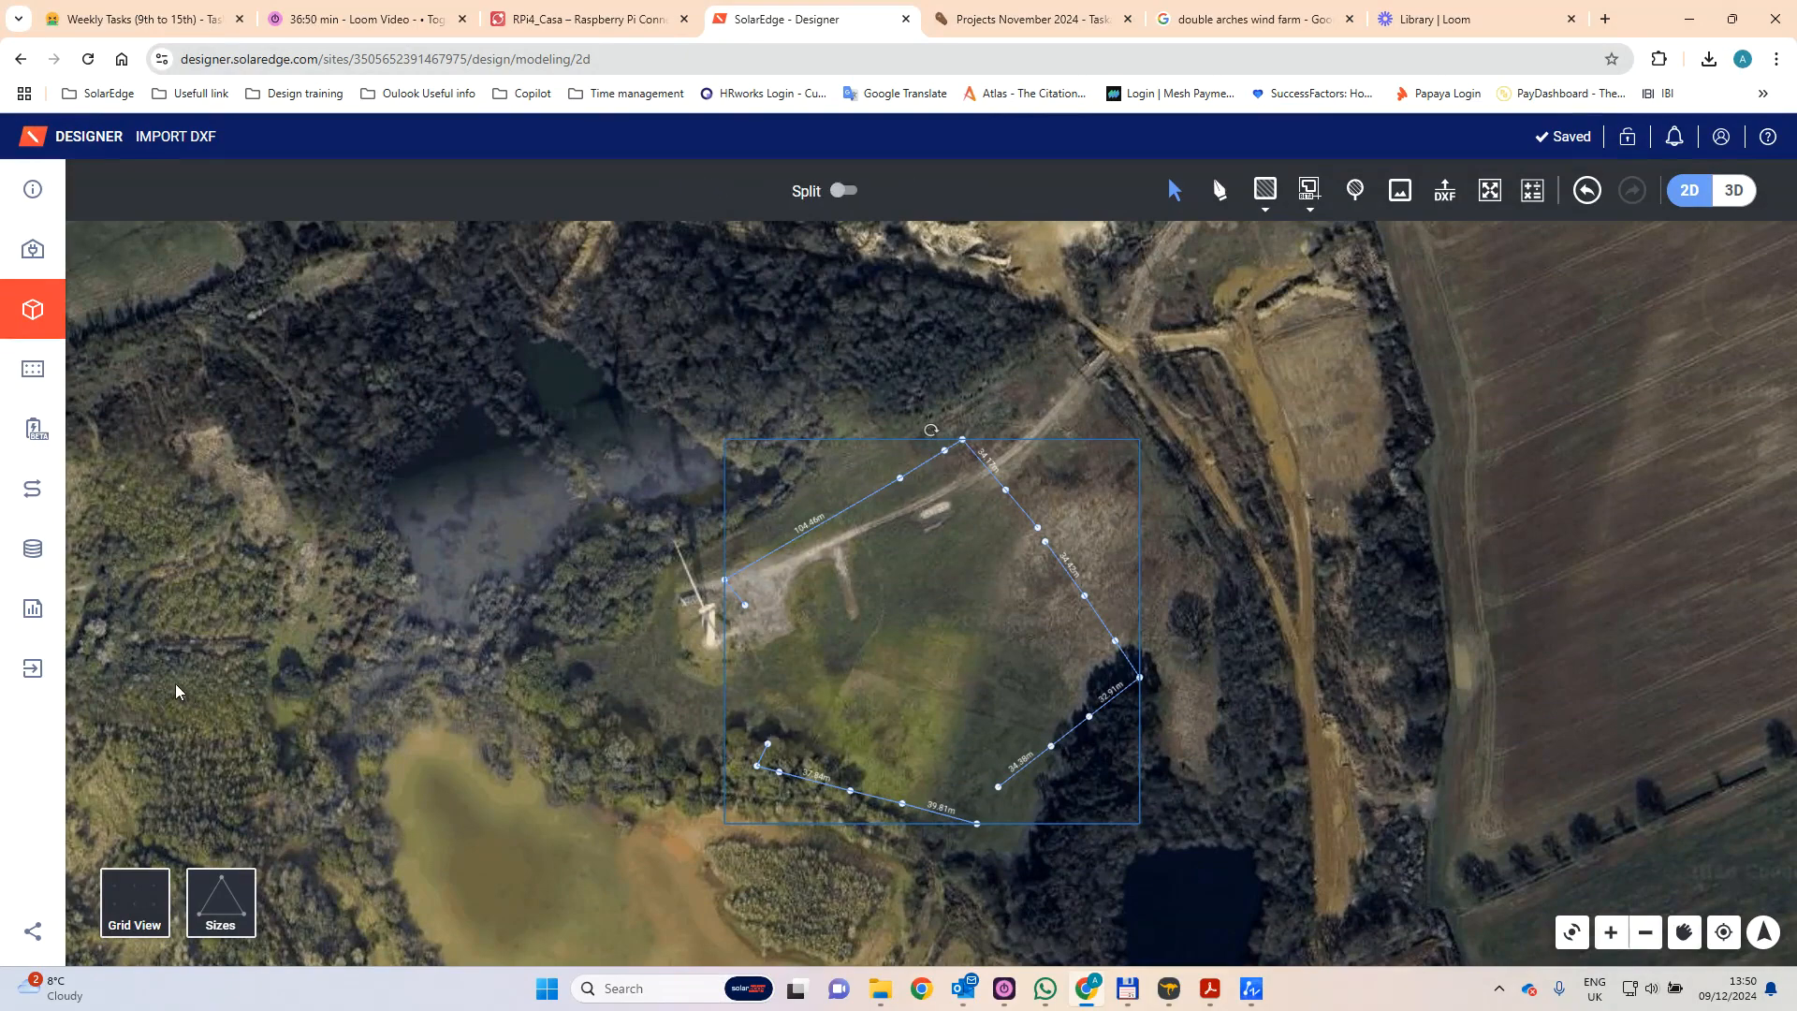
- Open the PV module placement view and inspect the imported module rows across the site
click(29, 369)
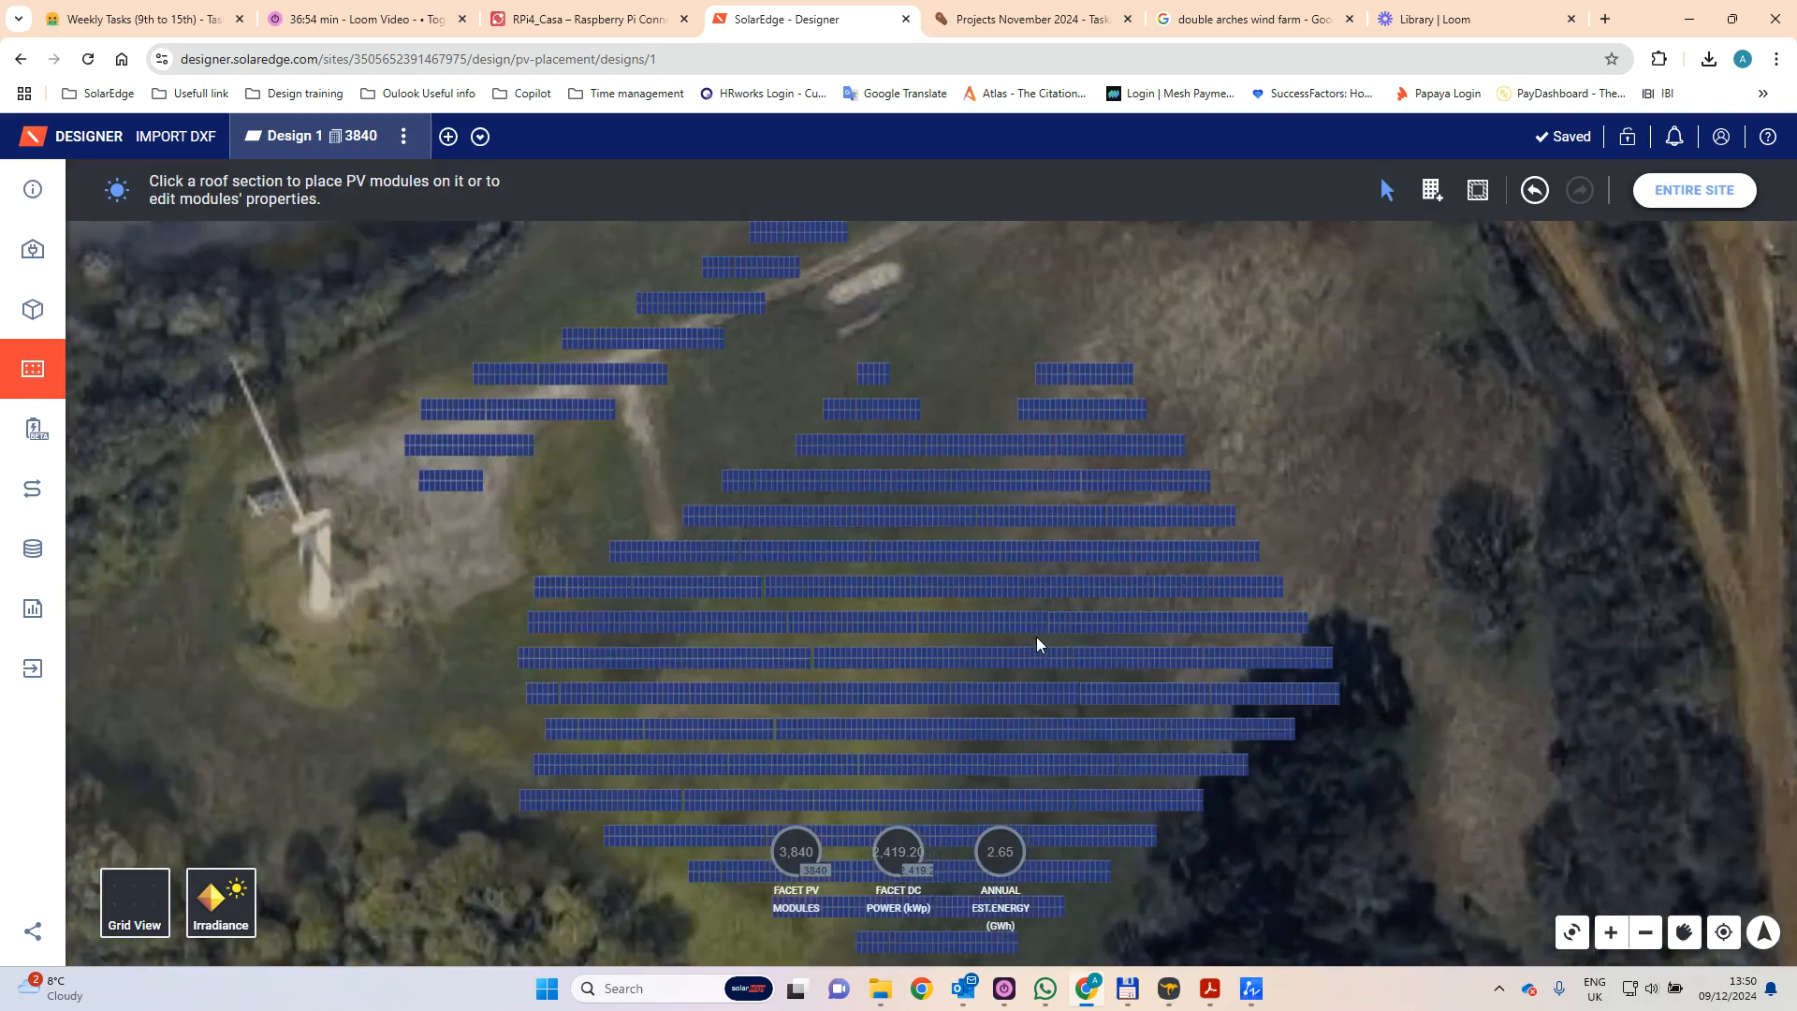
scroll(972, 531, down, 3)
scroll(857, 382, up, 1)
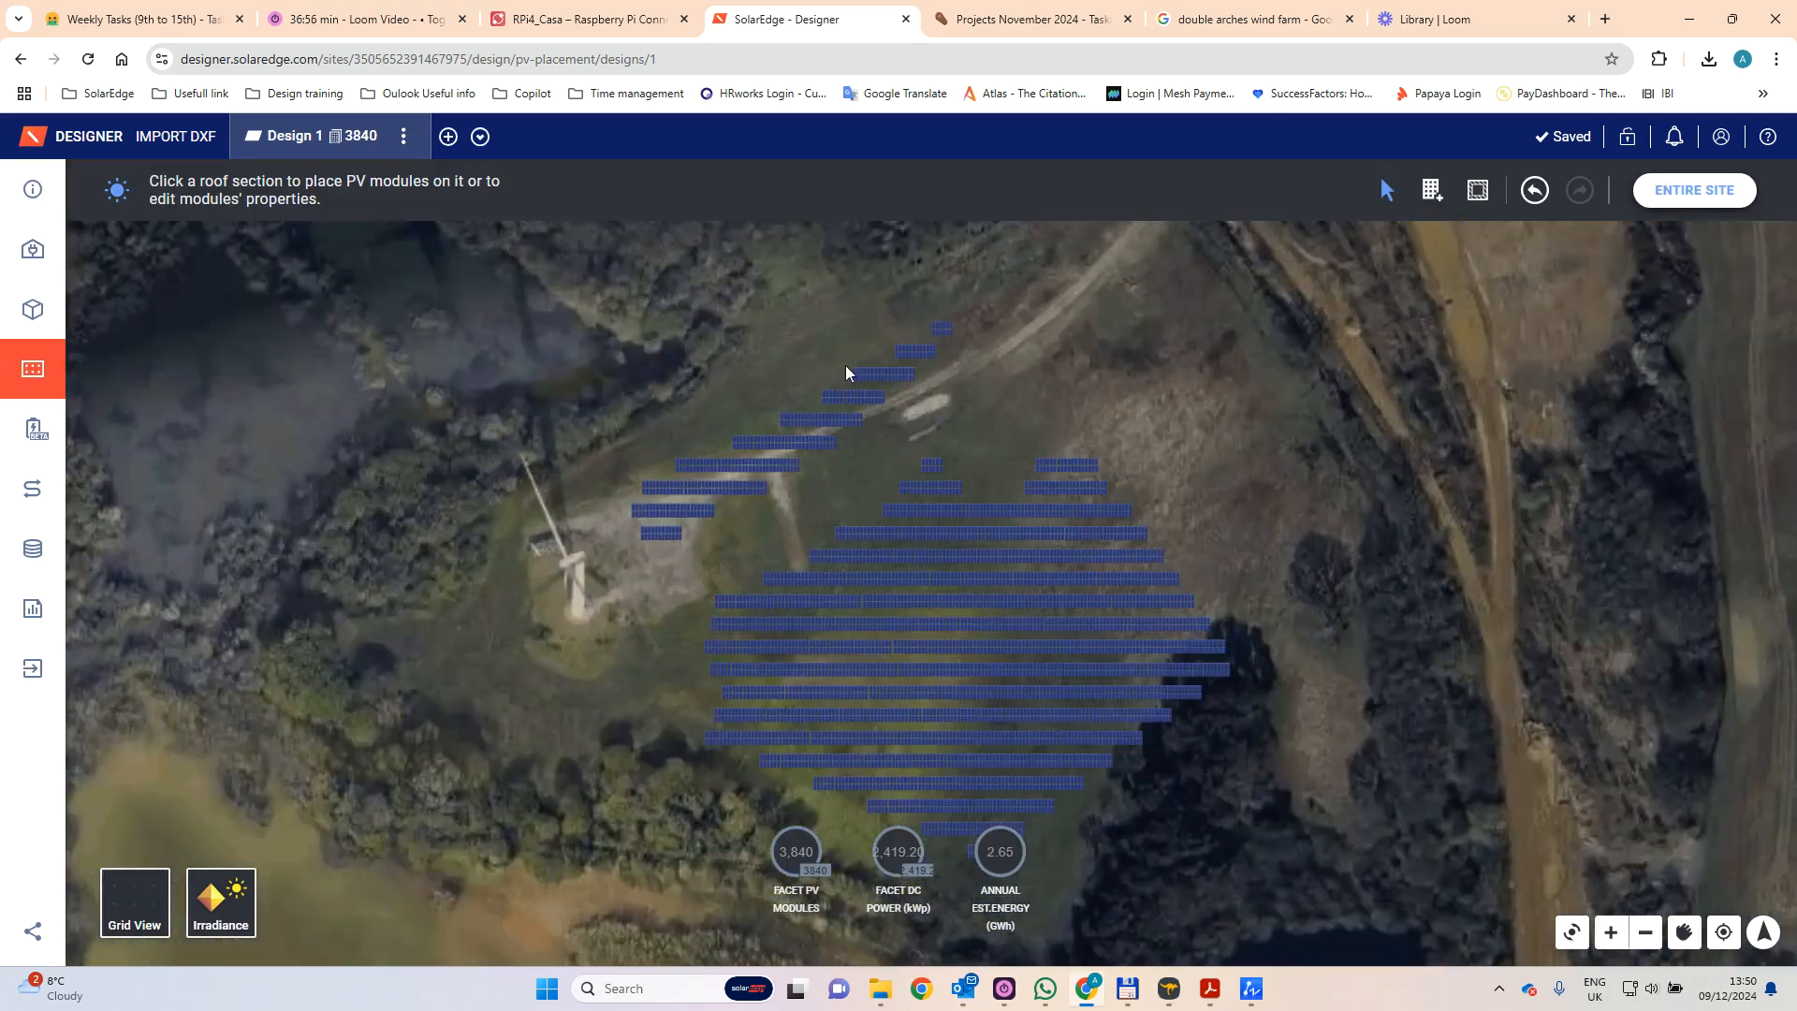
- Review the imported module rows on the satellite image, and open the 2D site modeling view
scroll(847, 367, up, 1)
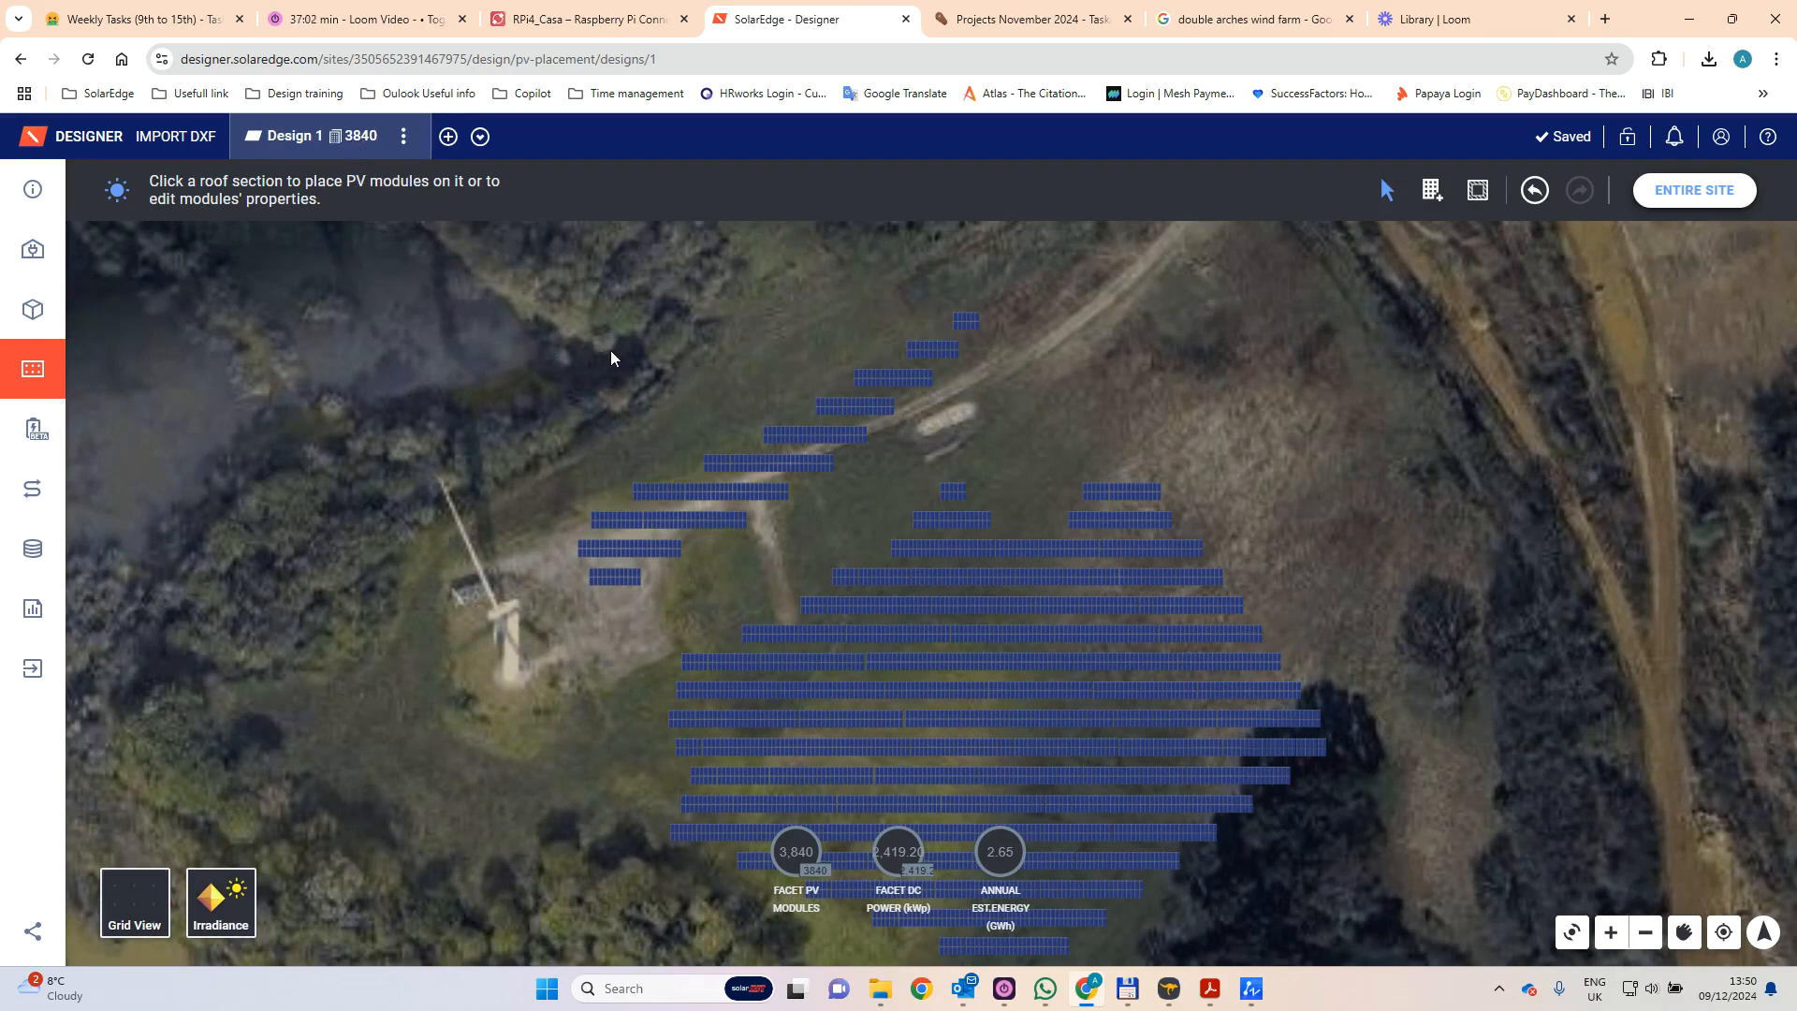
scroll(613, 355, down, 2)
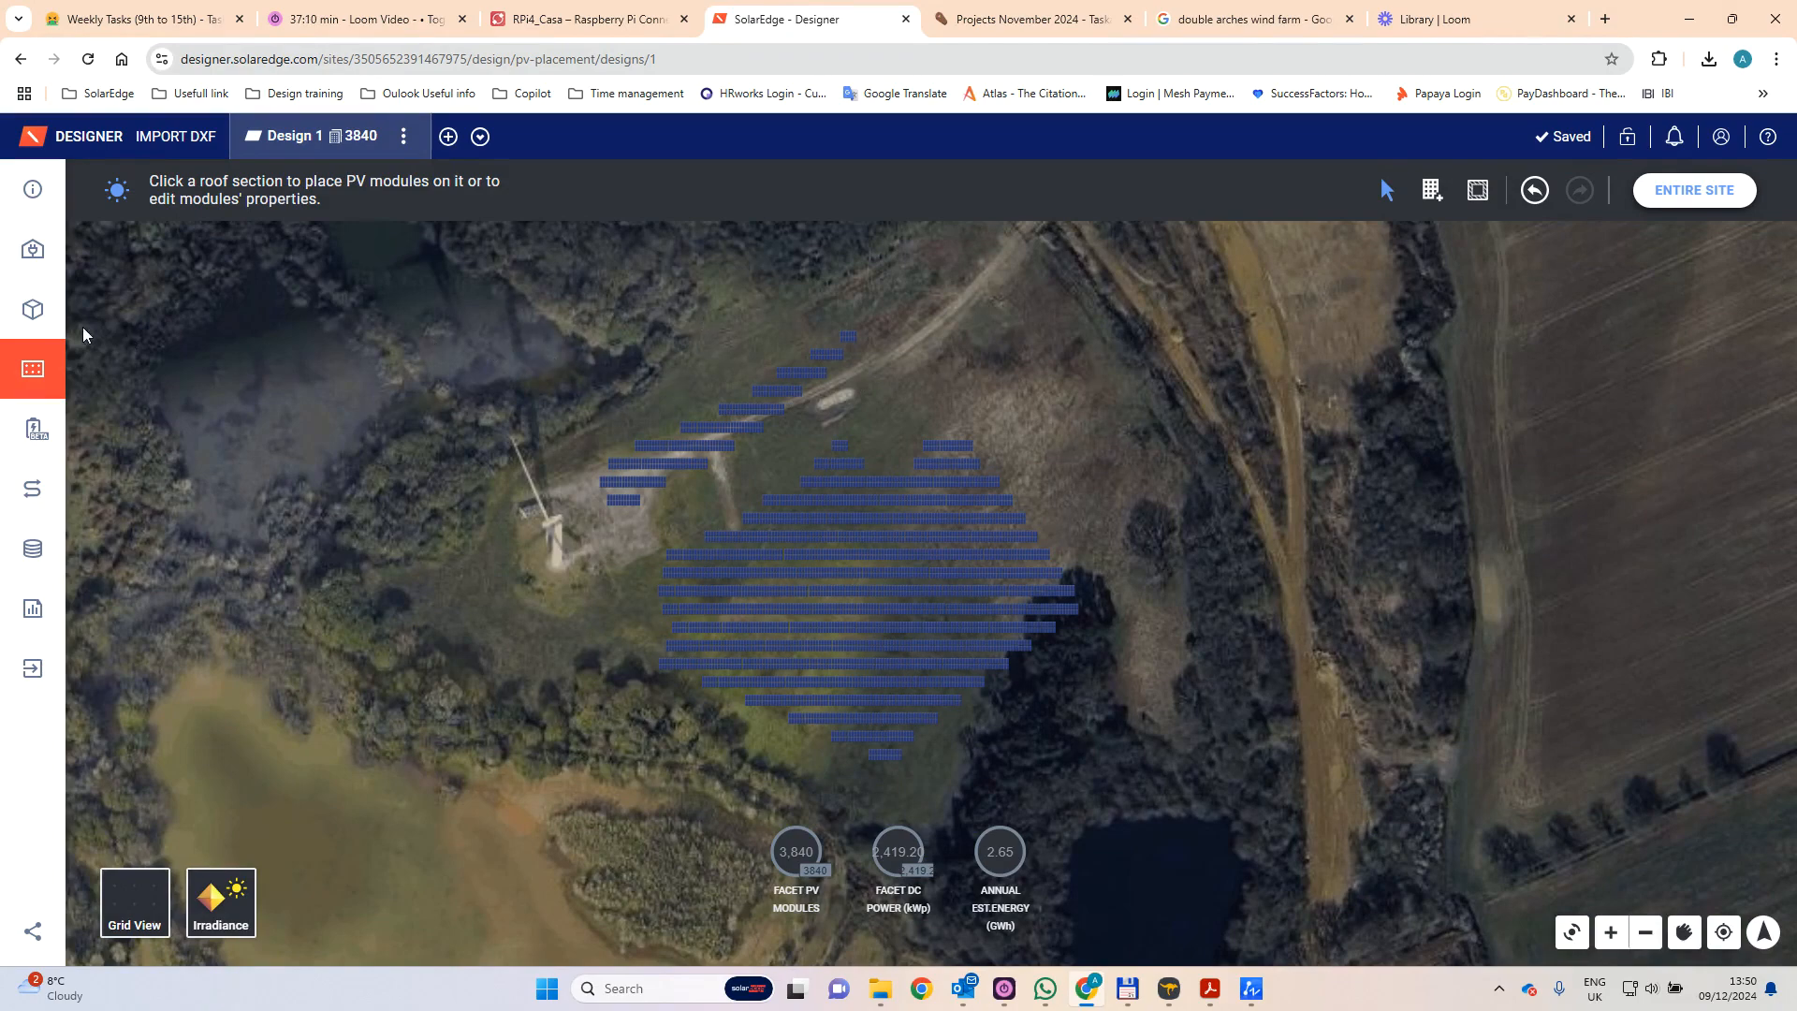
click(33, 313)
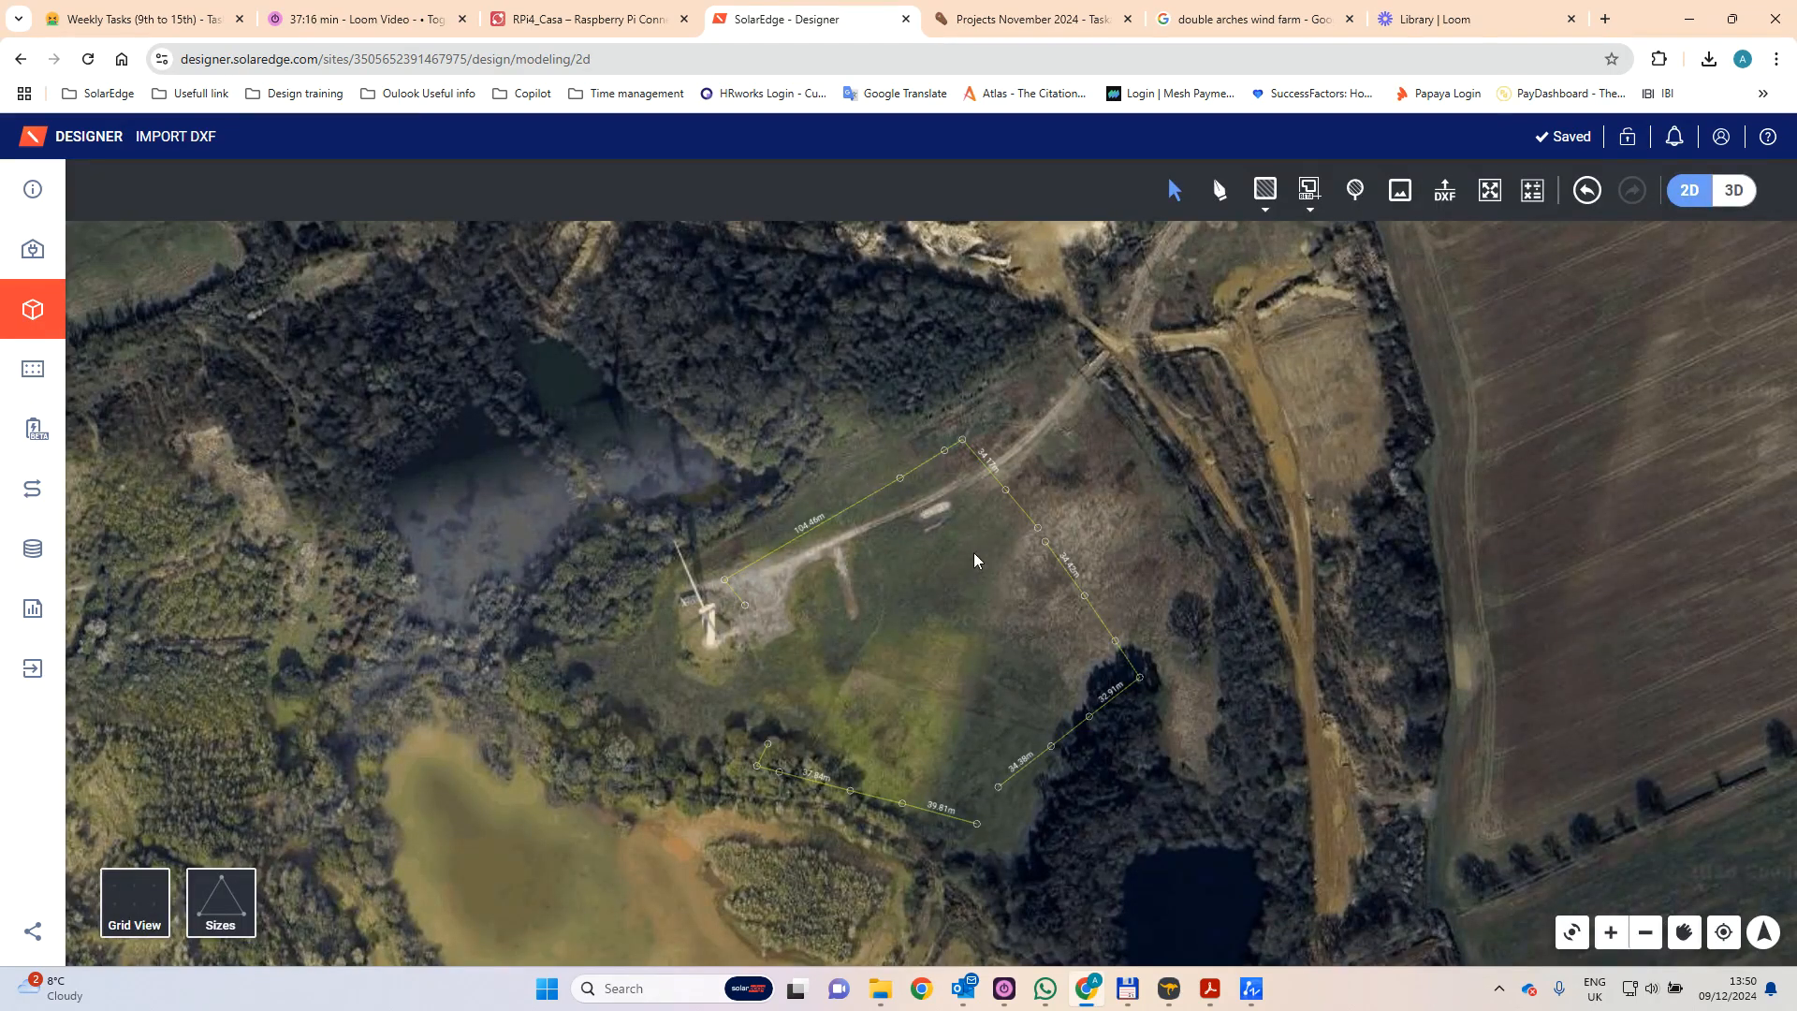
- Switch to the For design drawing in ZWCAD and dismiss the Save Drawing As dialog without saving
mouse_move(1251, 989)
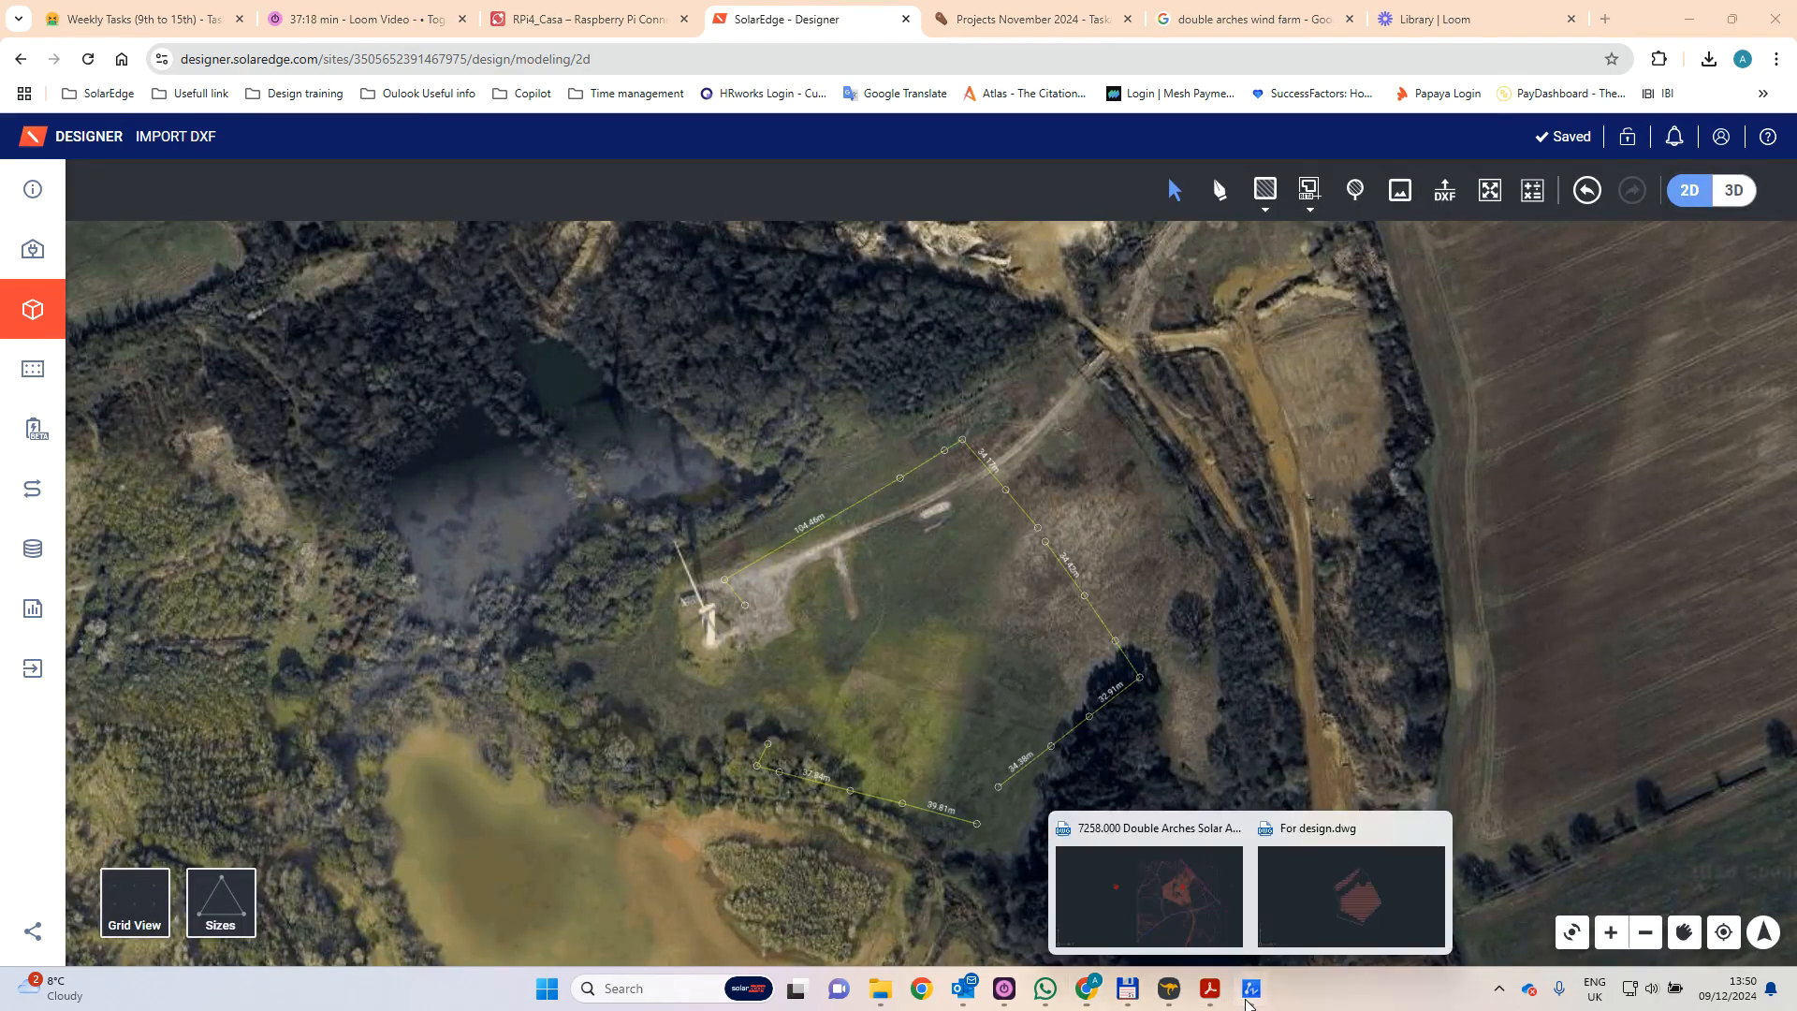
click(1340, 906)
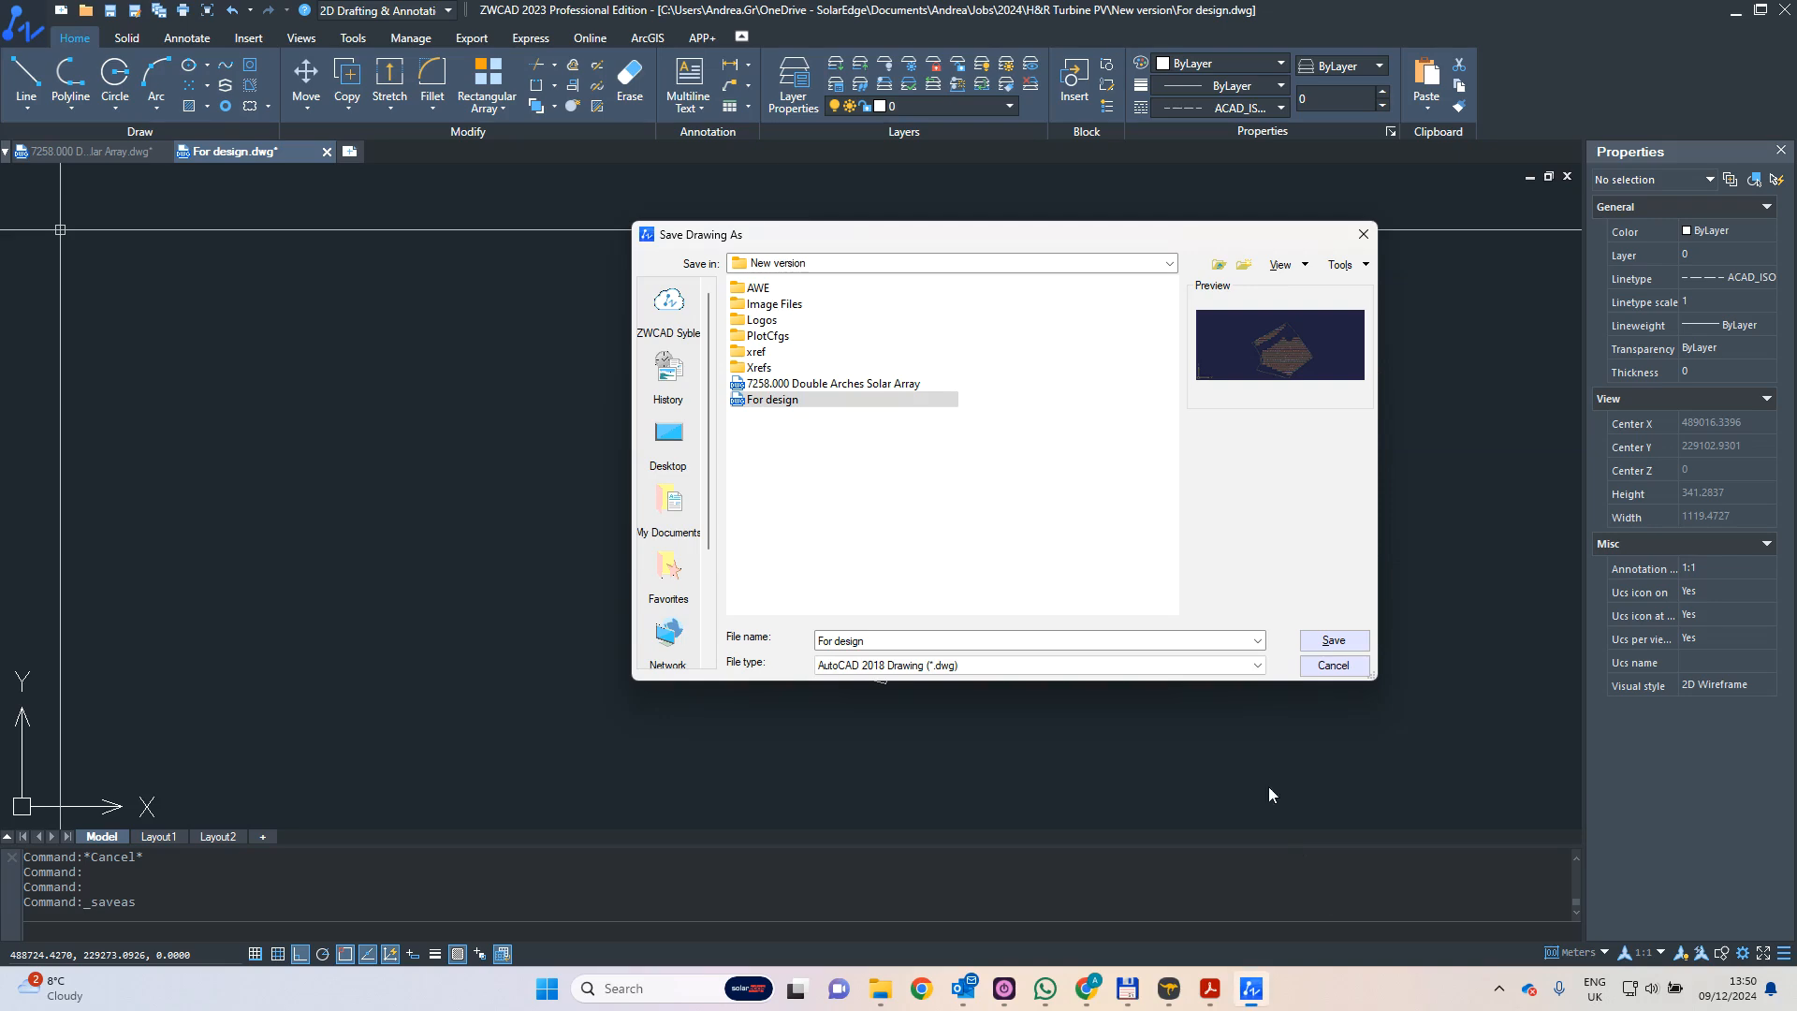
click(1363, 234)
scroll(936, 349, up, 3)
scroll(879, 272, down, 1)
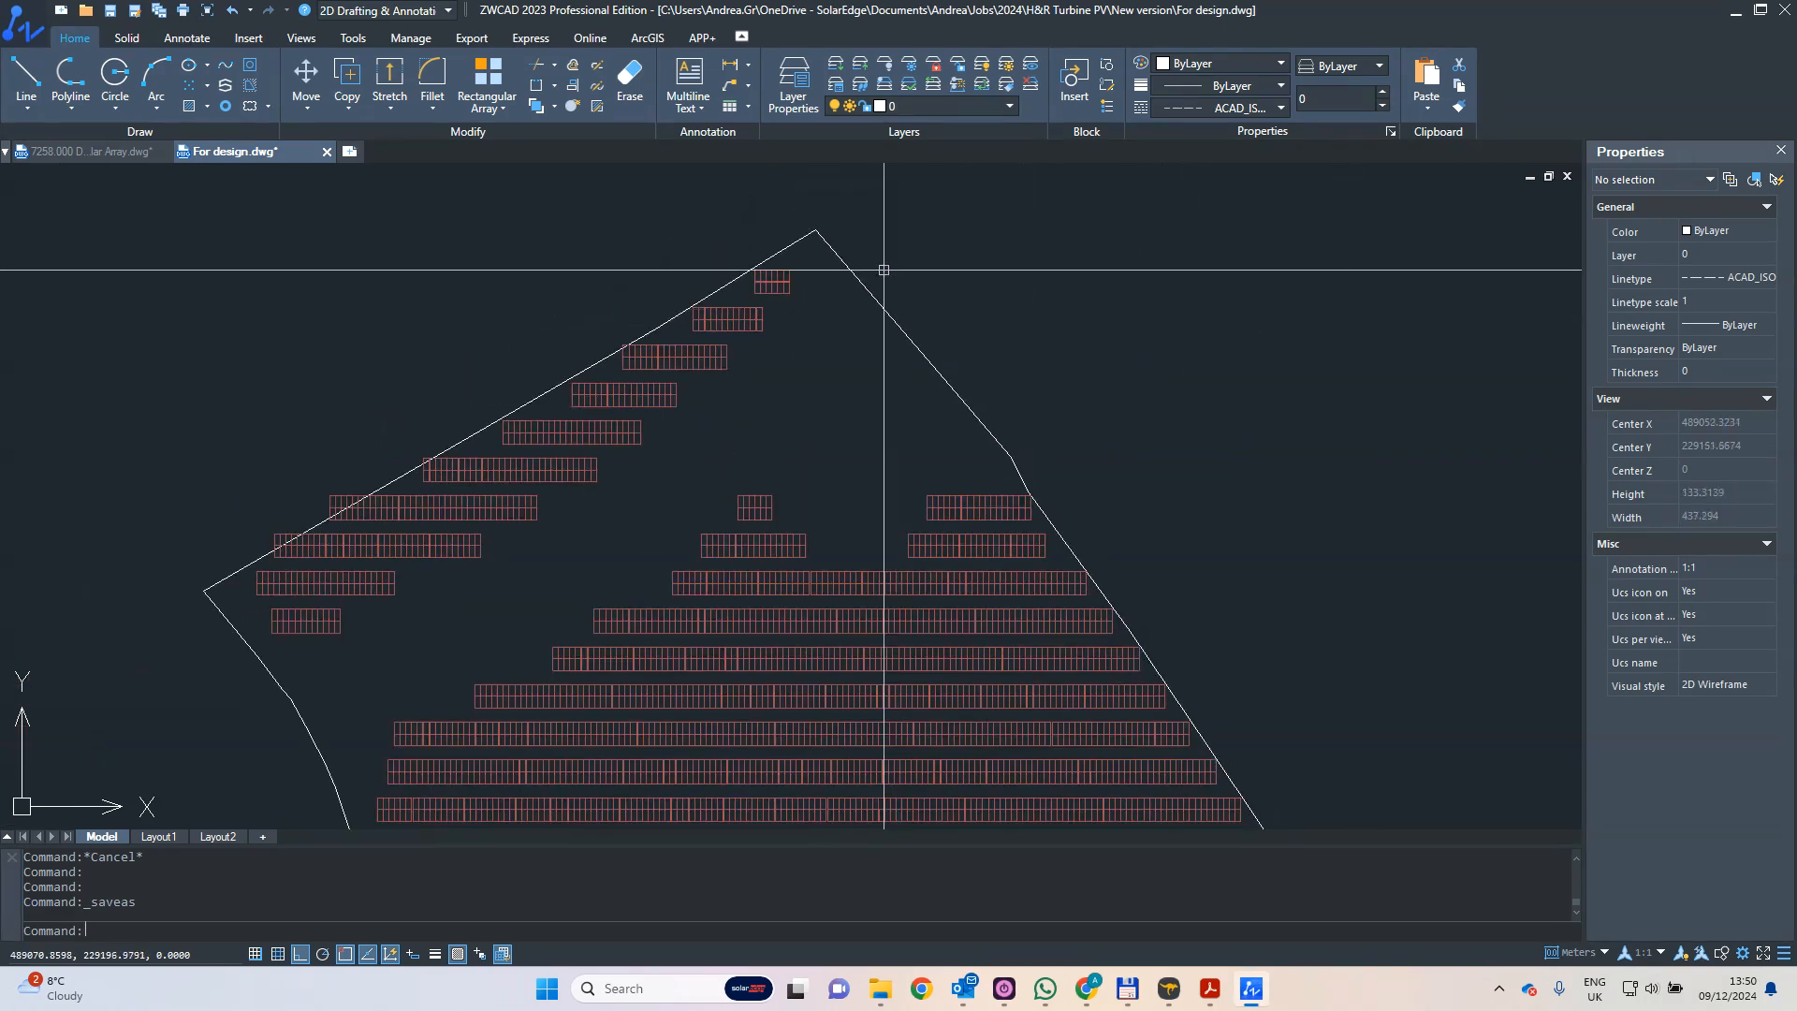
- Check the line segments forming the northeastern site boundary by selecting them, and clear the selection
drag(879, 273, 830, 353)
drag(1001, 391, 883, 429)
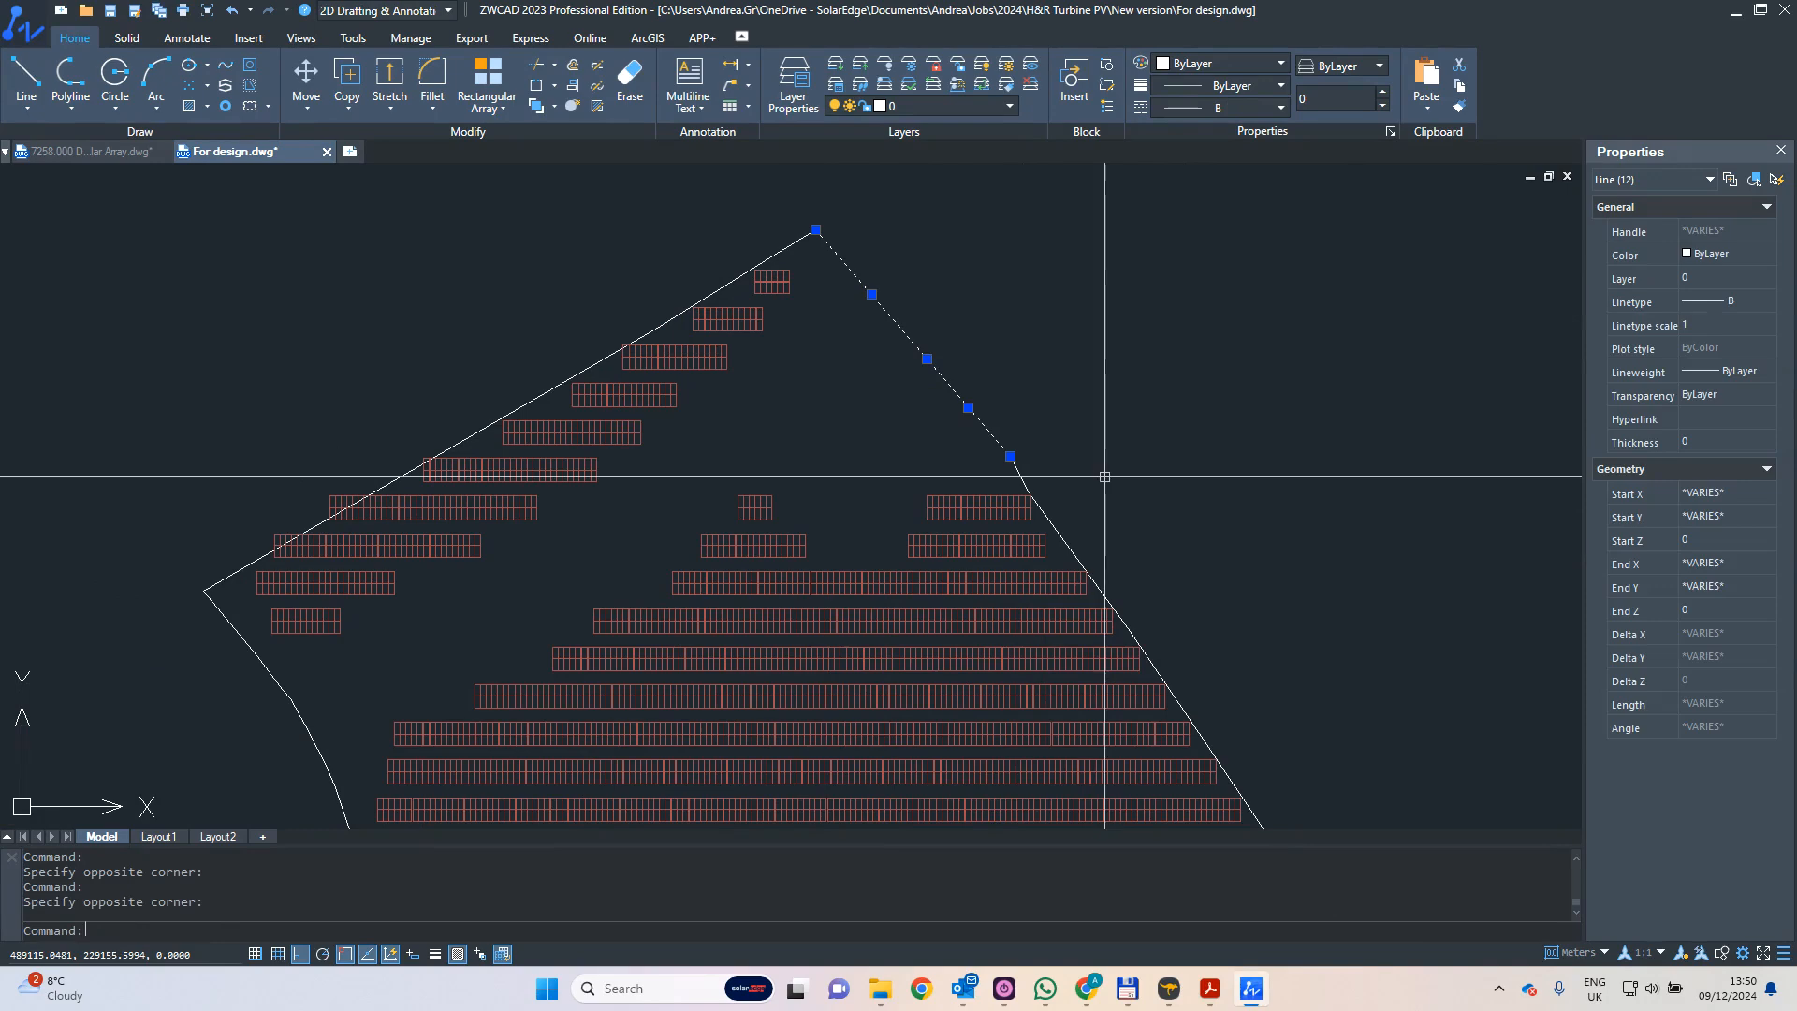
drag(1107, 475, 973, 470)
key(Escape)
scroll(969, 468, down, 5)
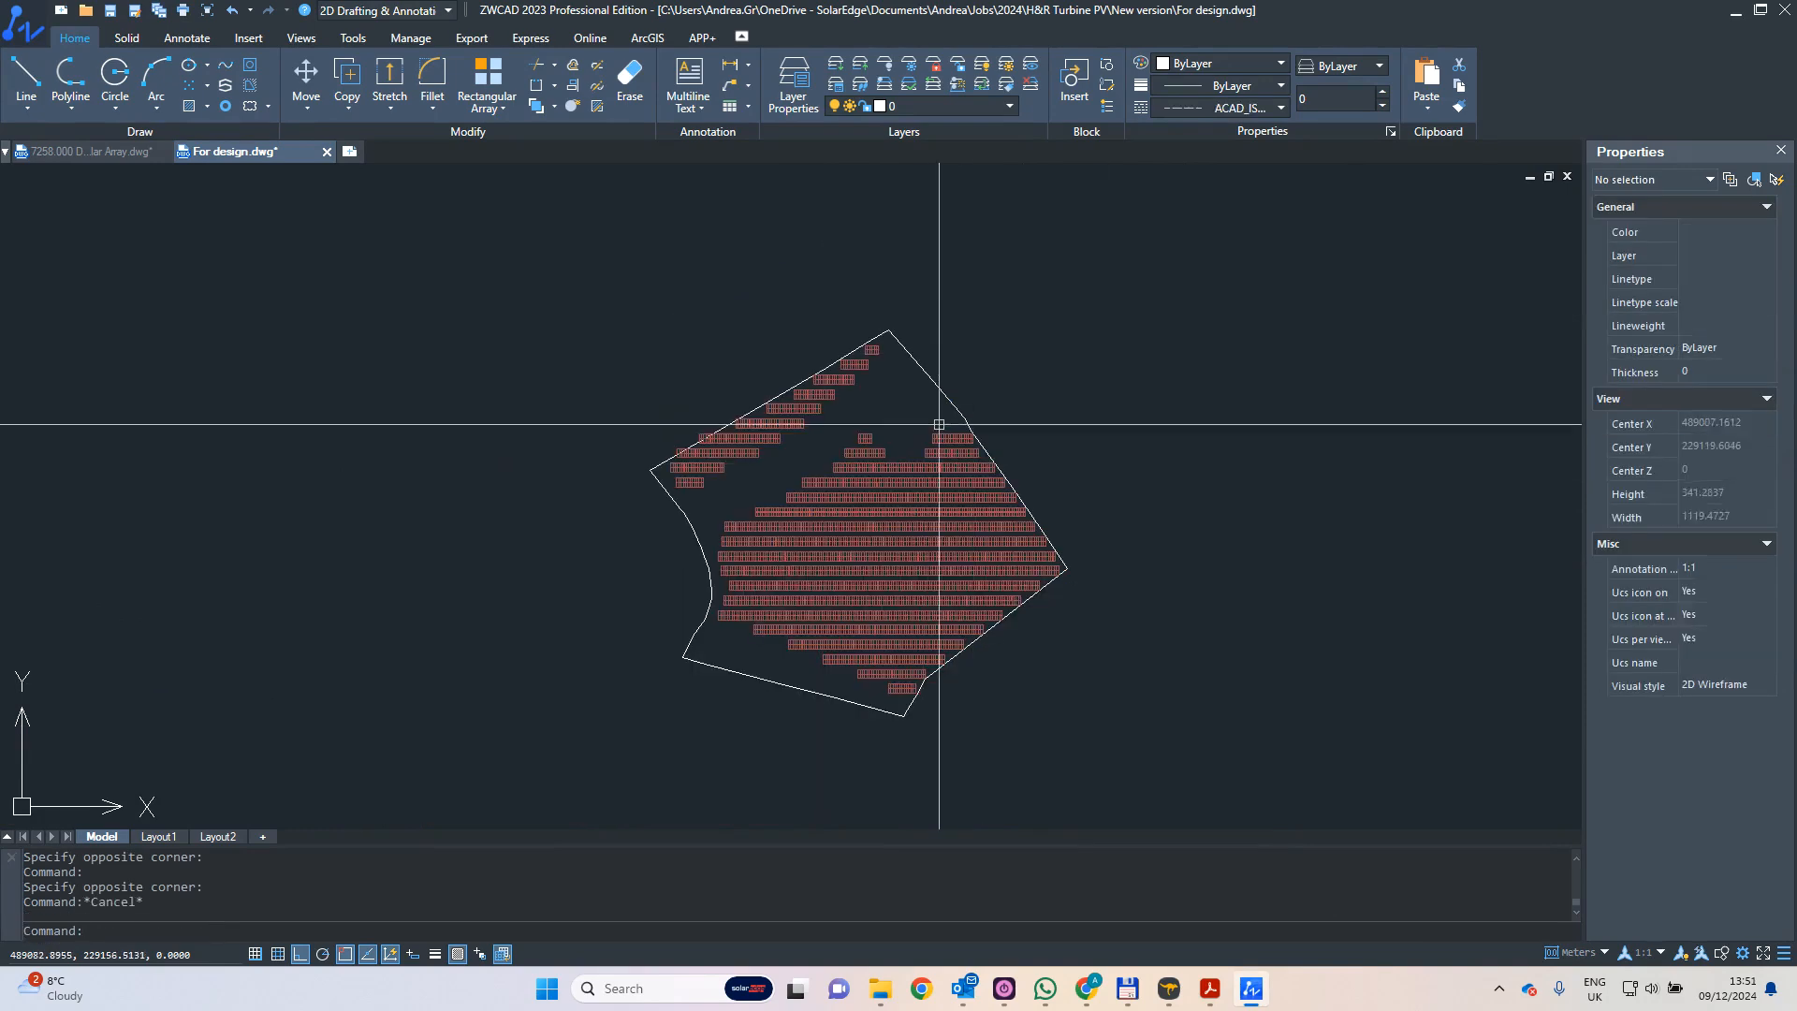
- Return to SolarEdge Designer and examine the imported boundary segments around the whole site
click(1084, 985)
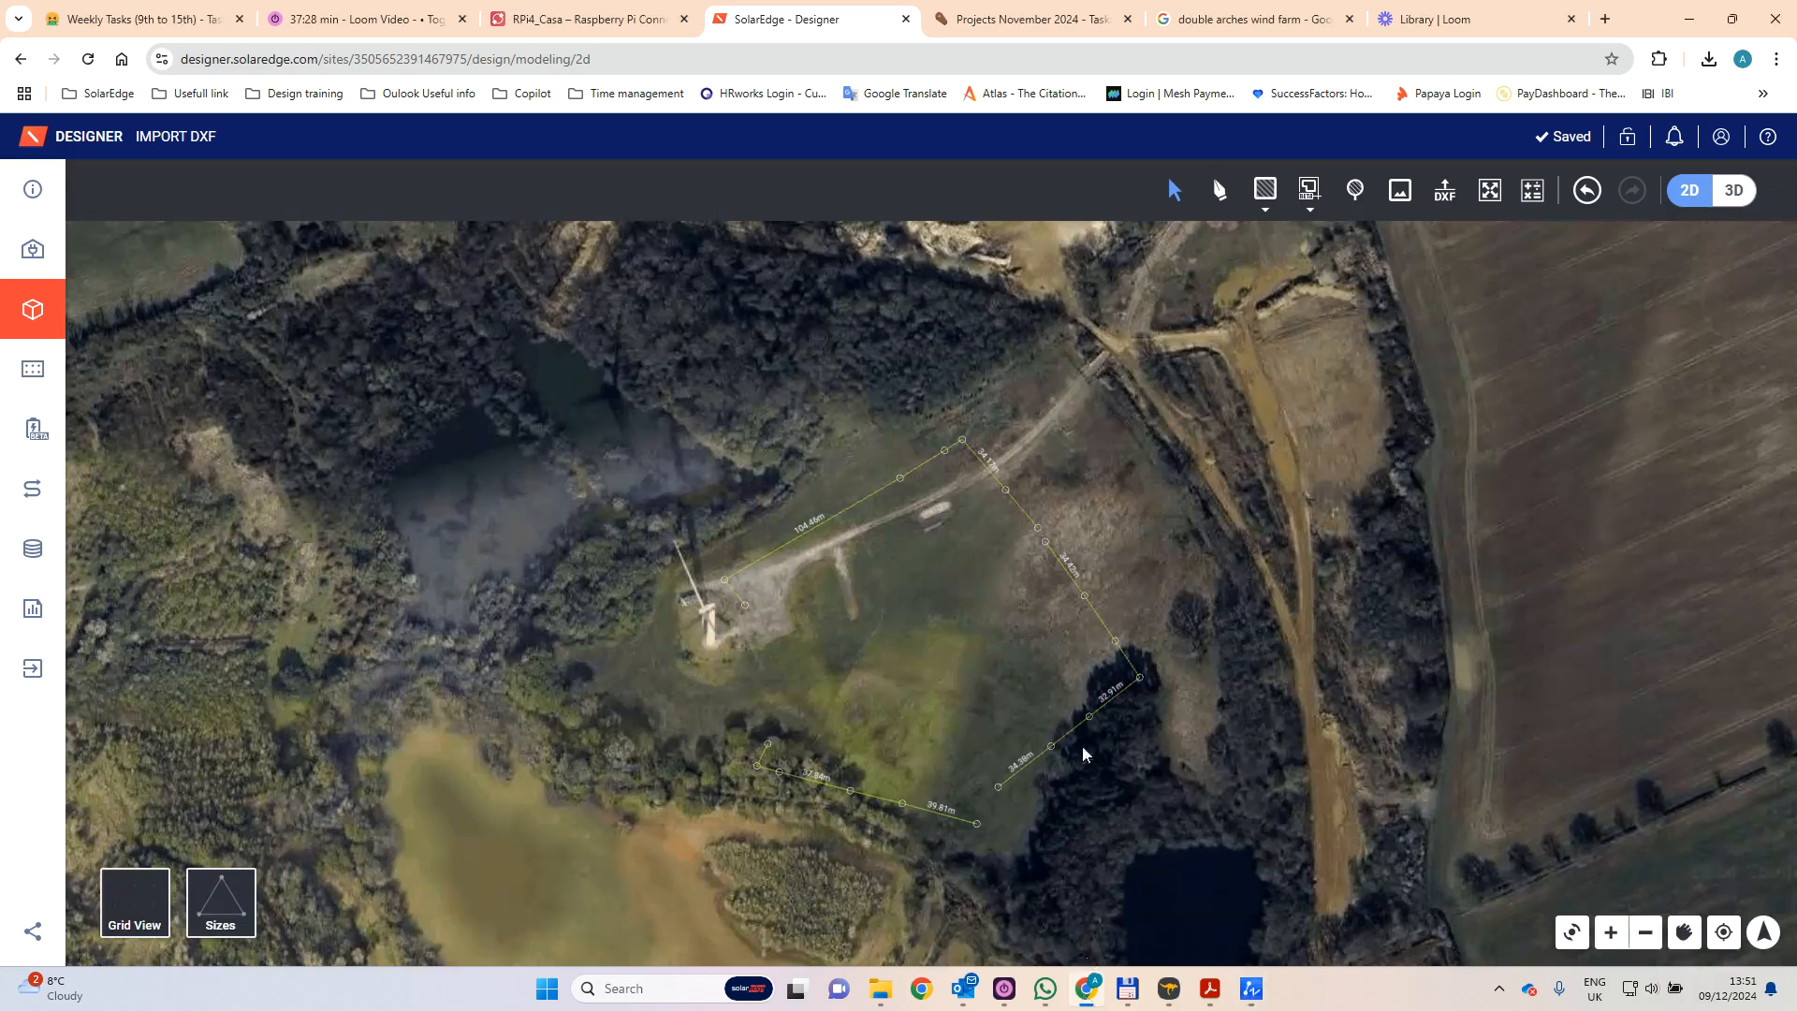
scroll(992, 481, up, 3)
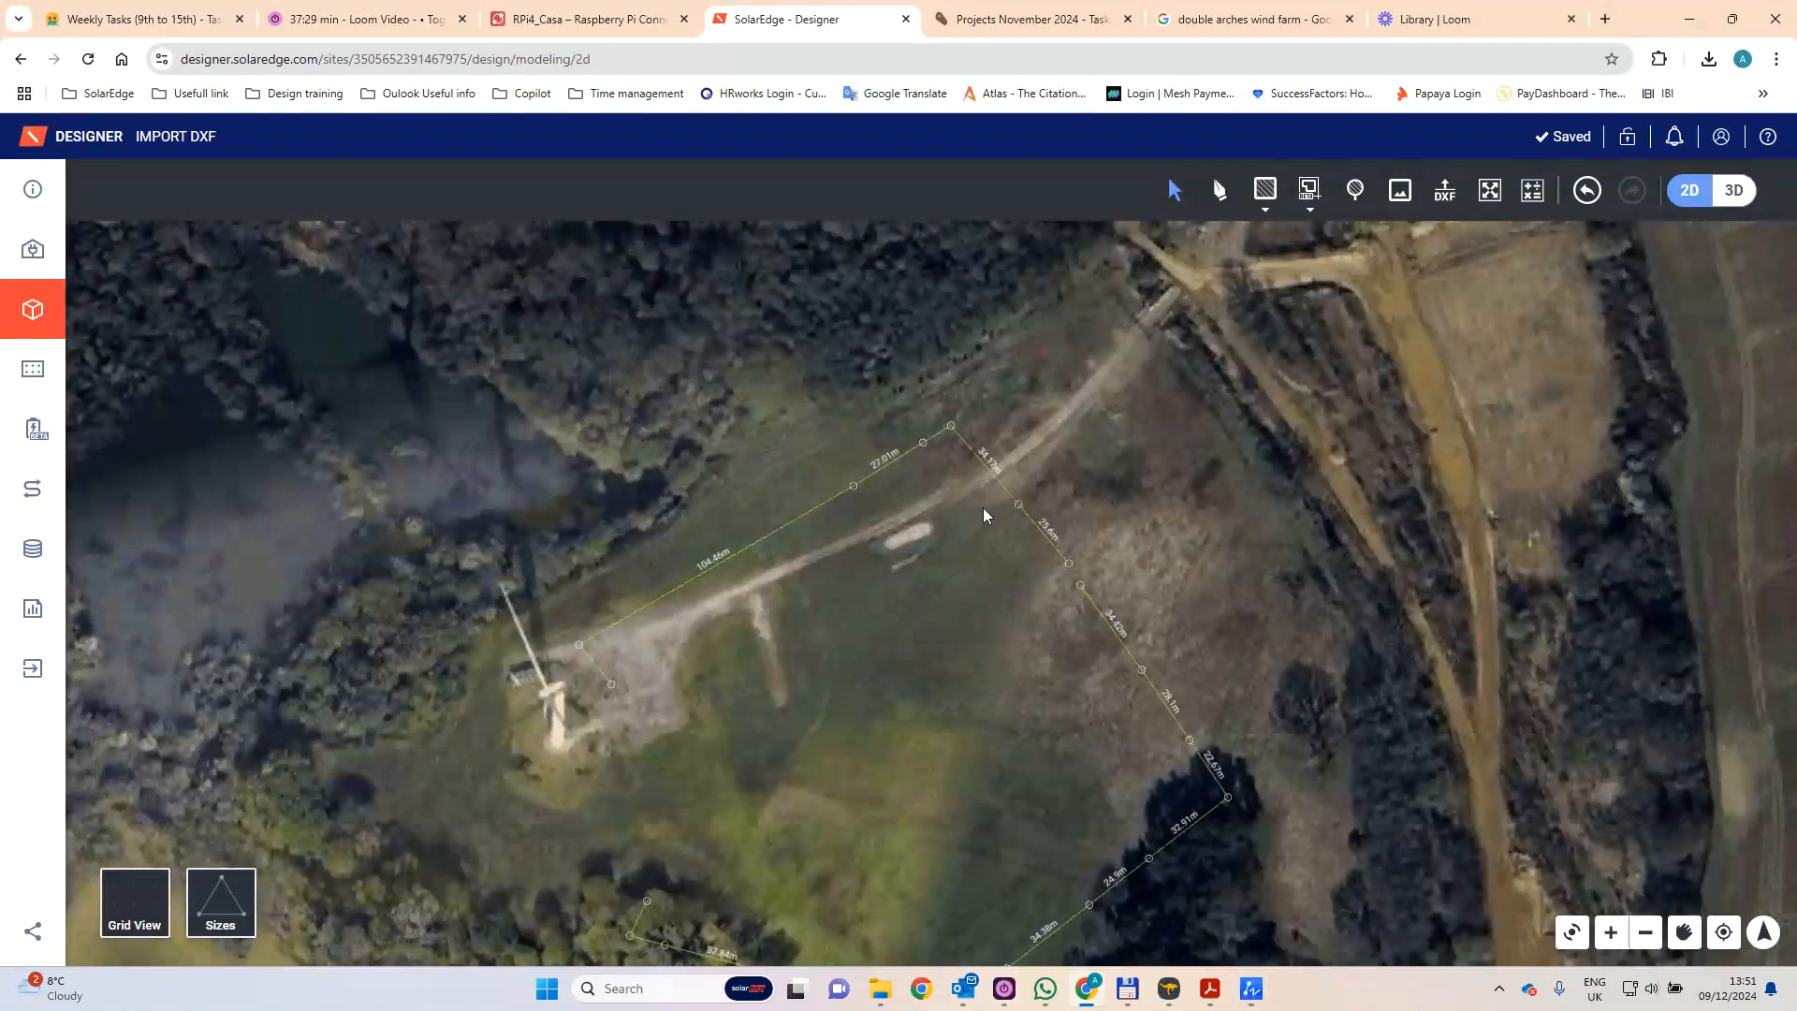
scroll(983, 507, down, 3)
middle_drag(889, 690, 901, 622)
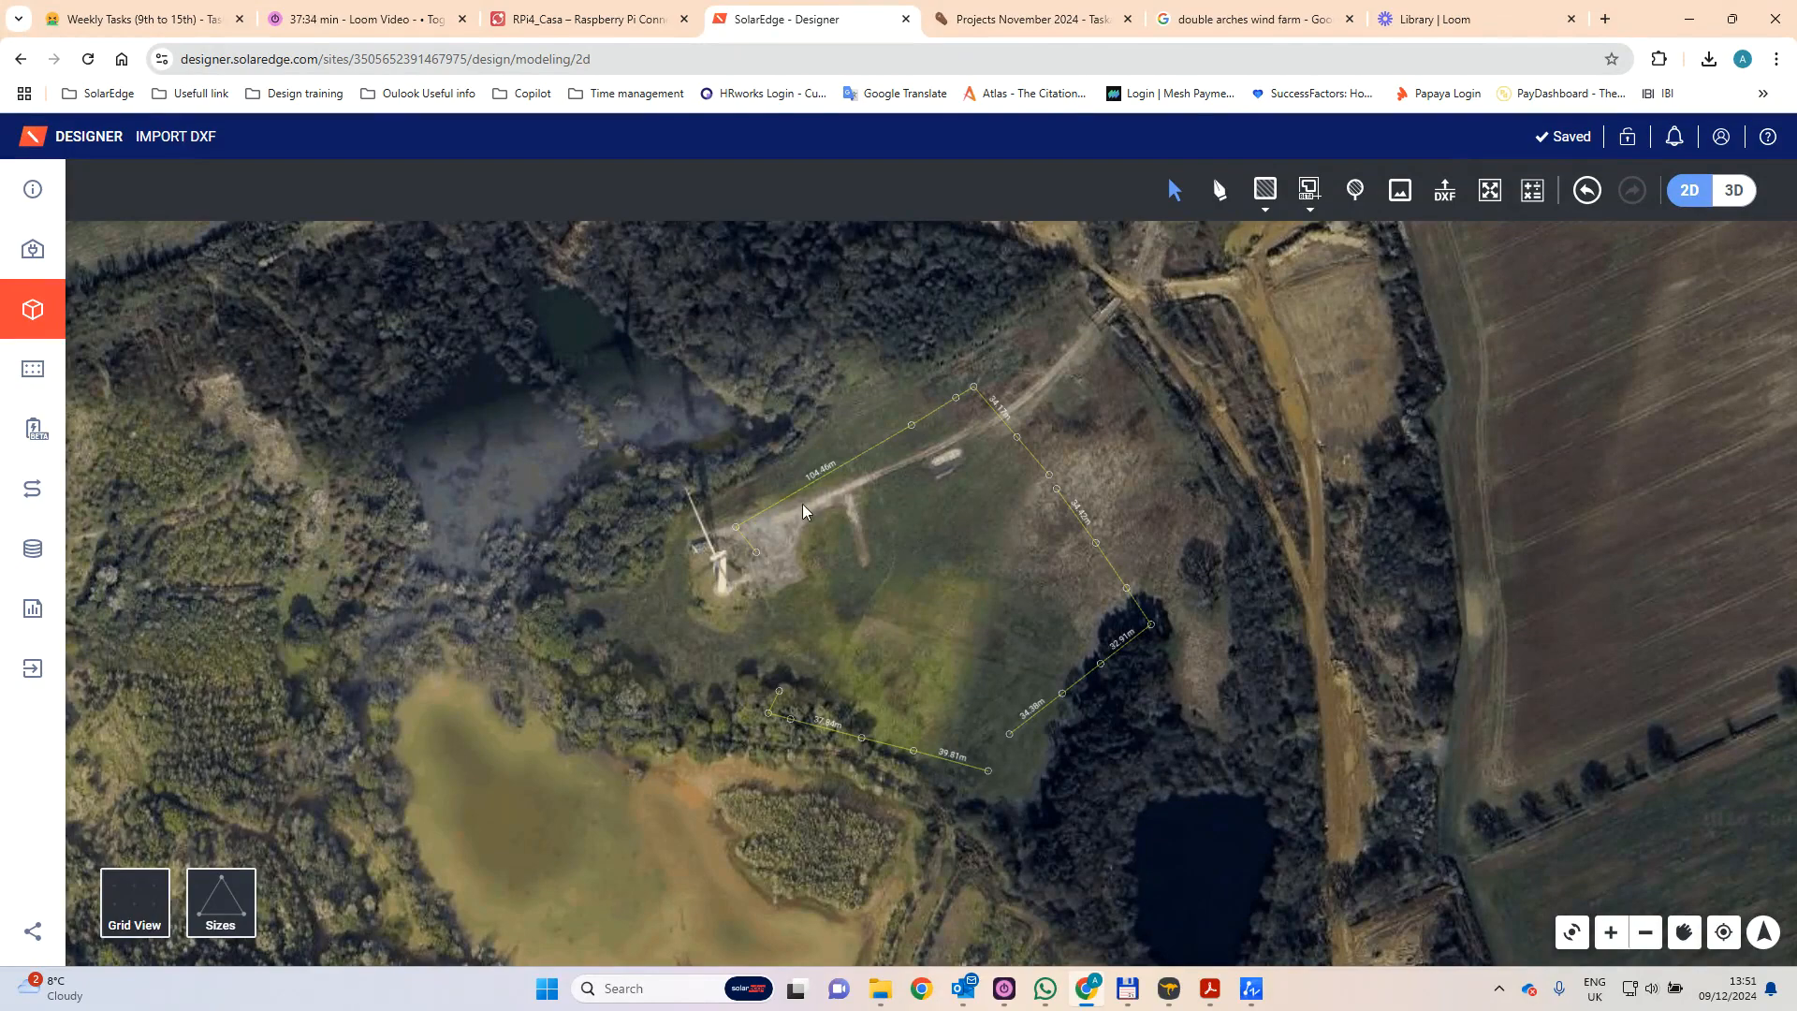
click(850, 461)
click(860, 476)
scroll(1022, 766, up, 5)
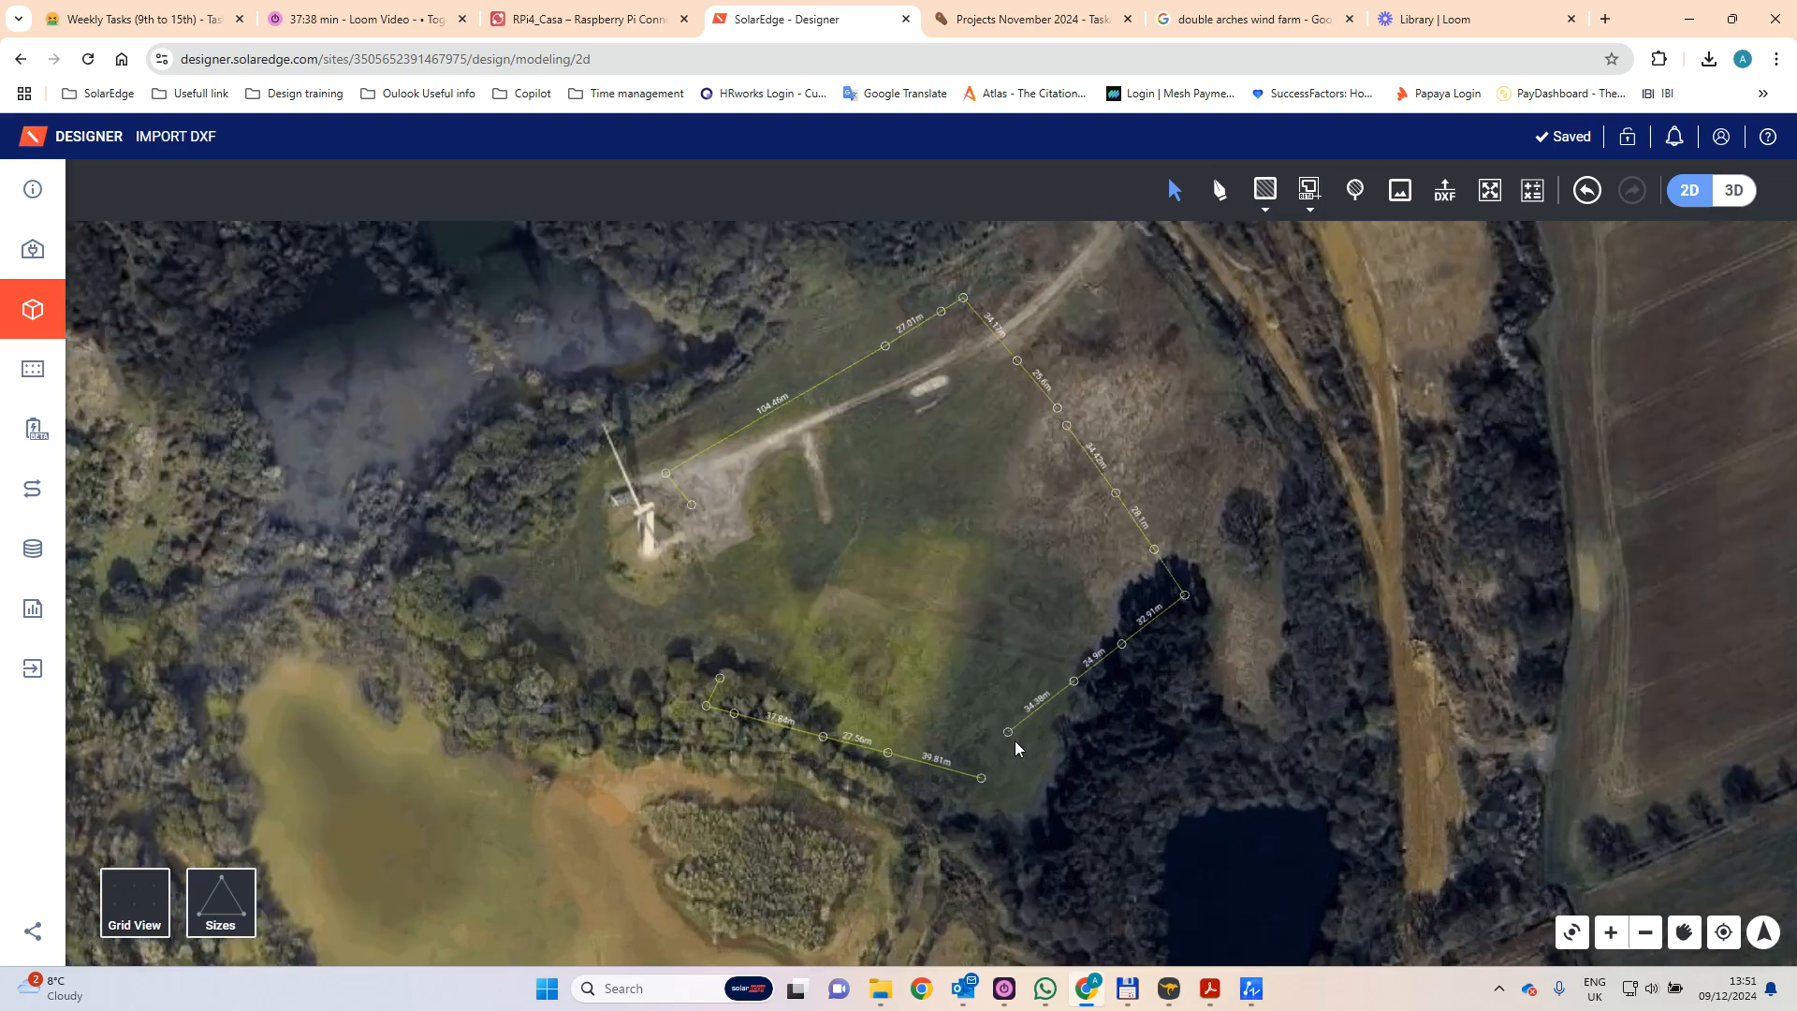
scroll(924, 771, down, 3)
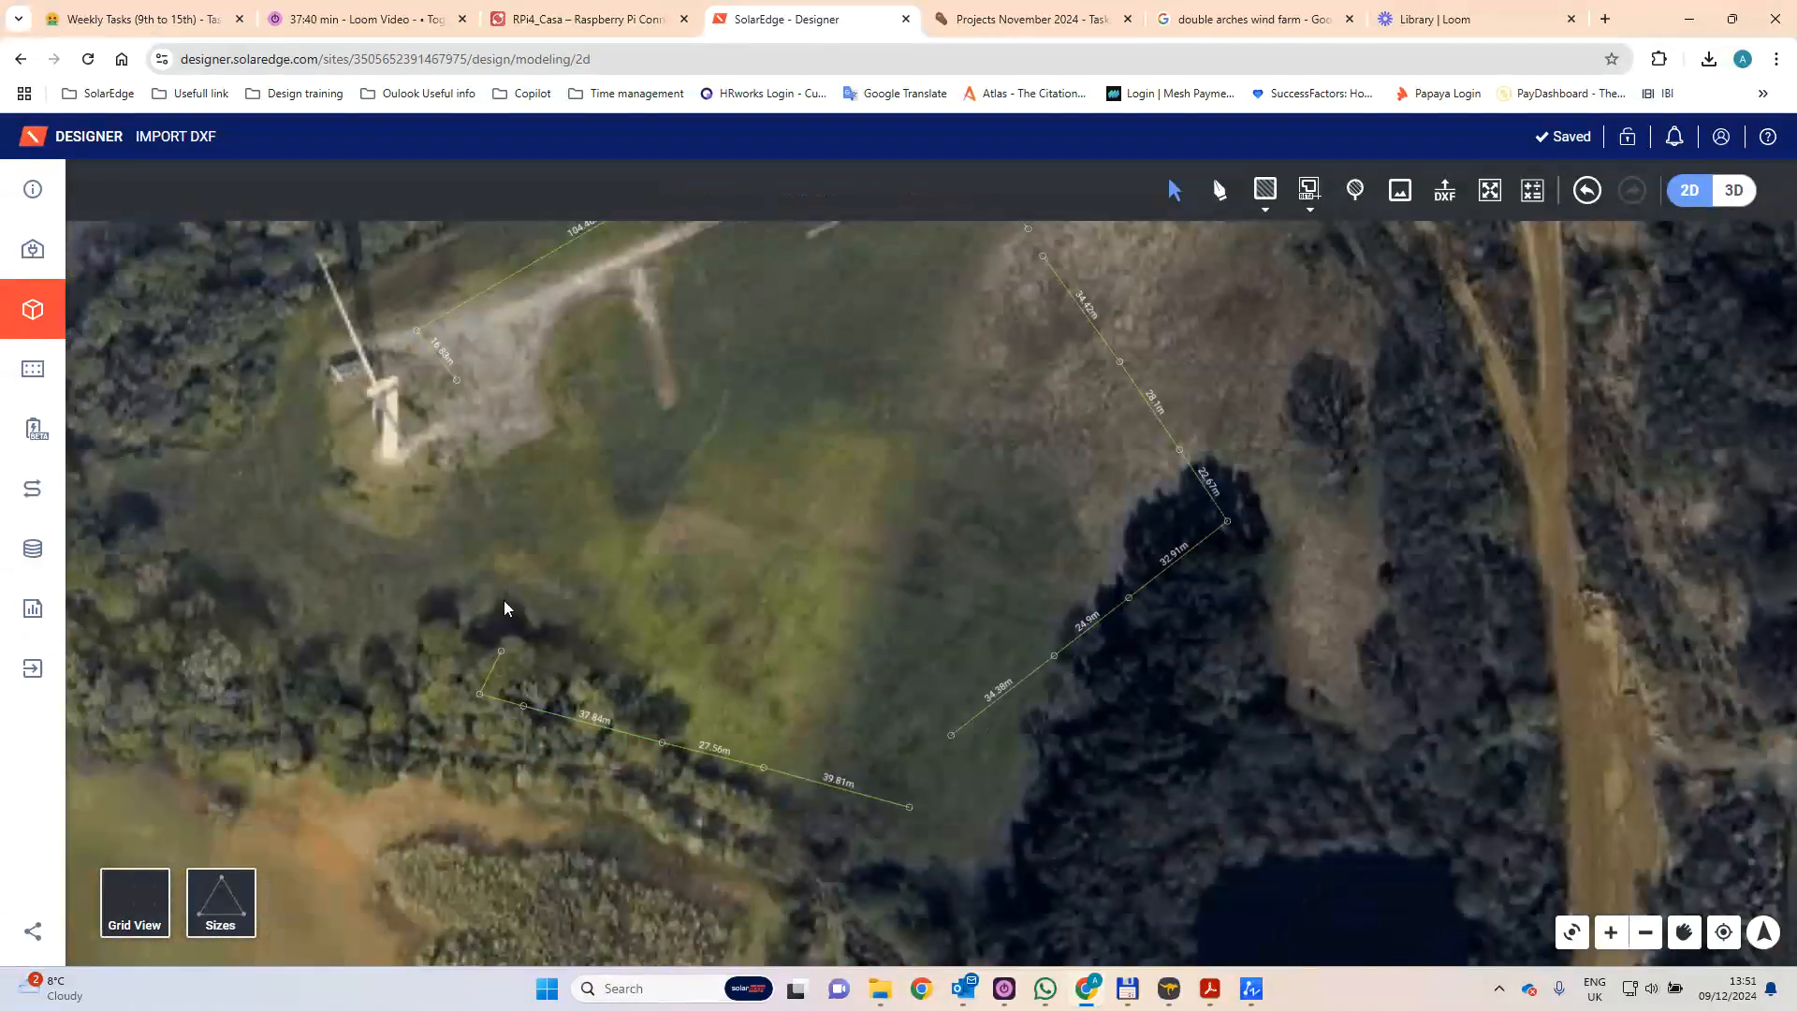
scroll(607, 576, down, 5)
drag(653, 565, 803, 613)
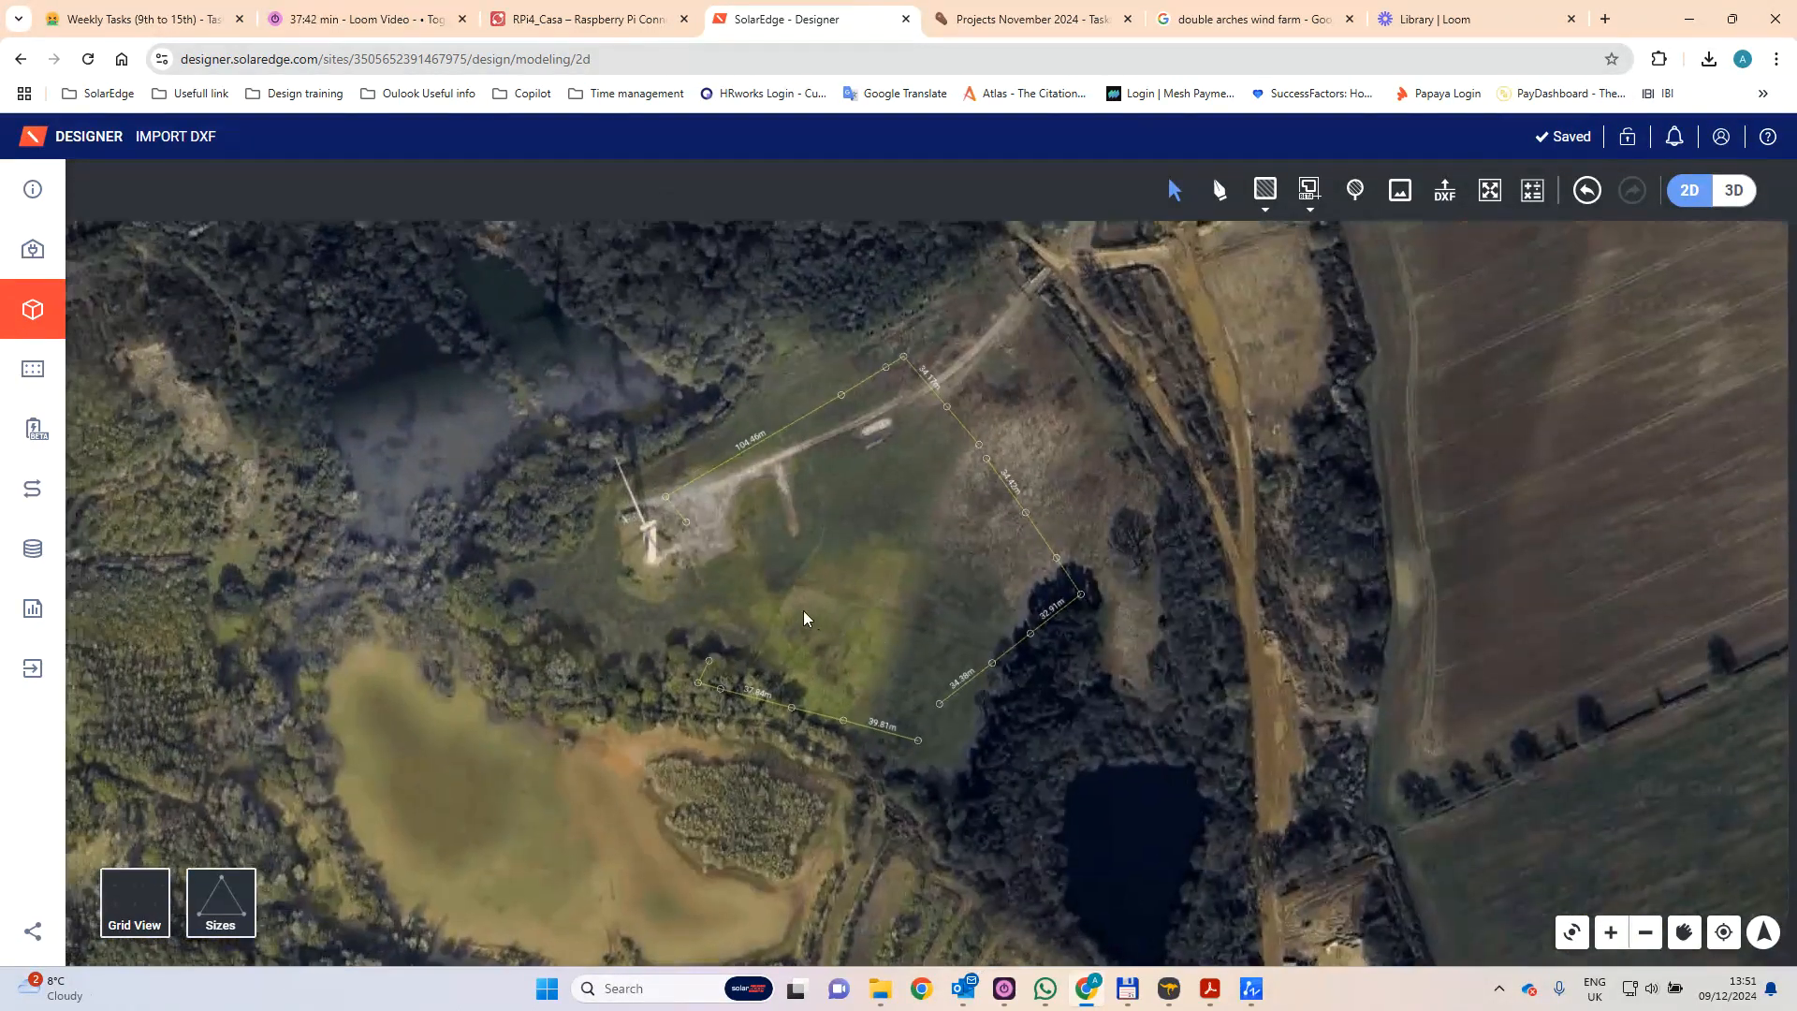
scroll(713, 551, up, 1)
scroll(665, 492, up, 1)
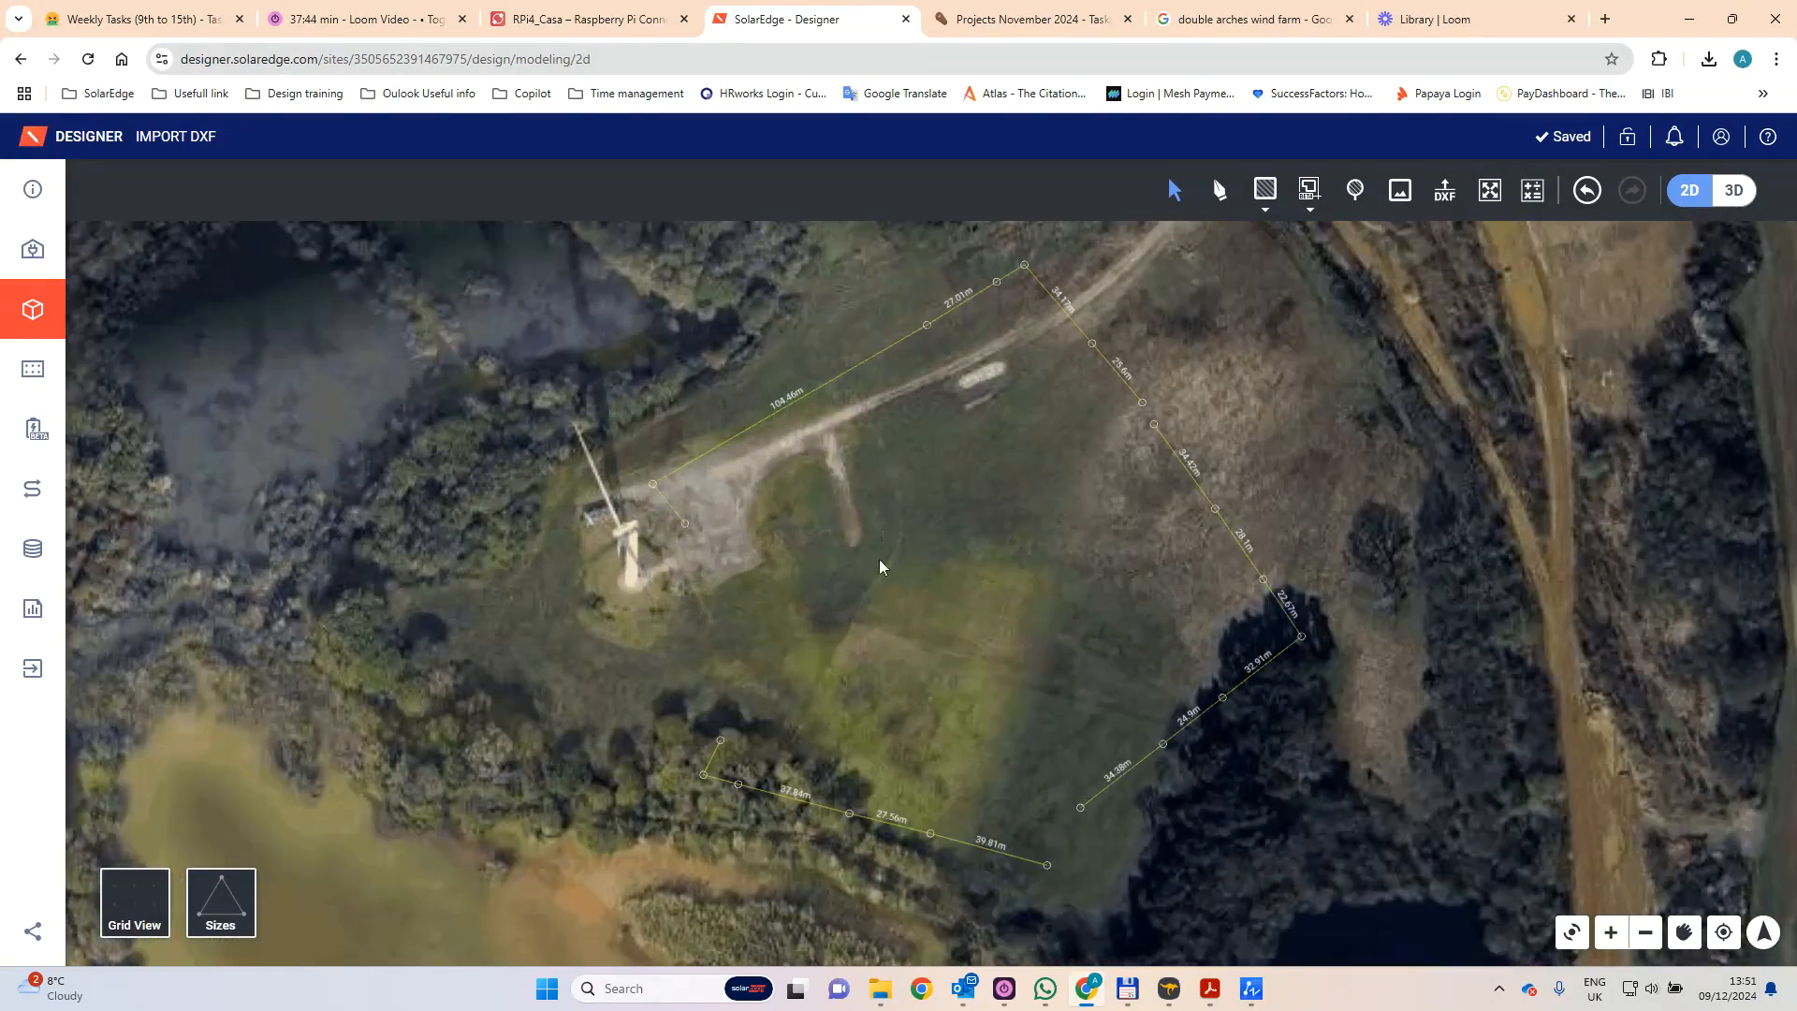
drag(879, 559, 869, 597)
scroll(870, 603, down, 1)
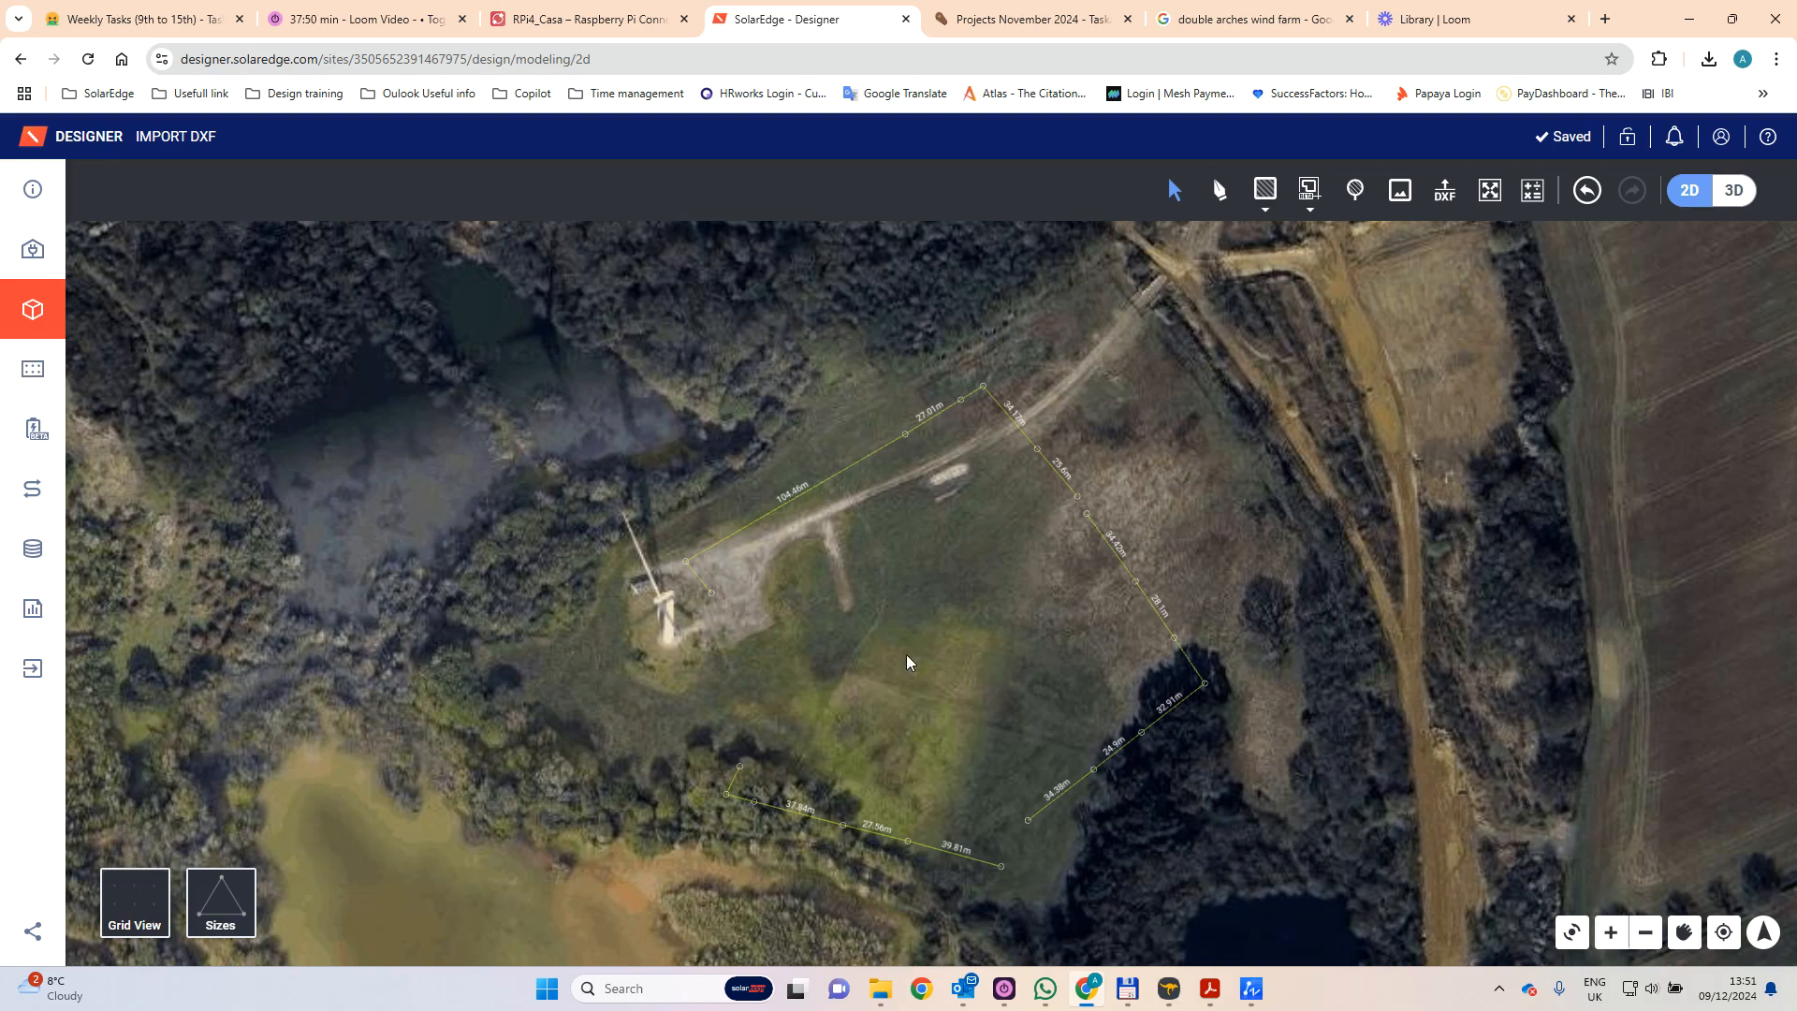
scroll(856, 649, down, 1)
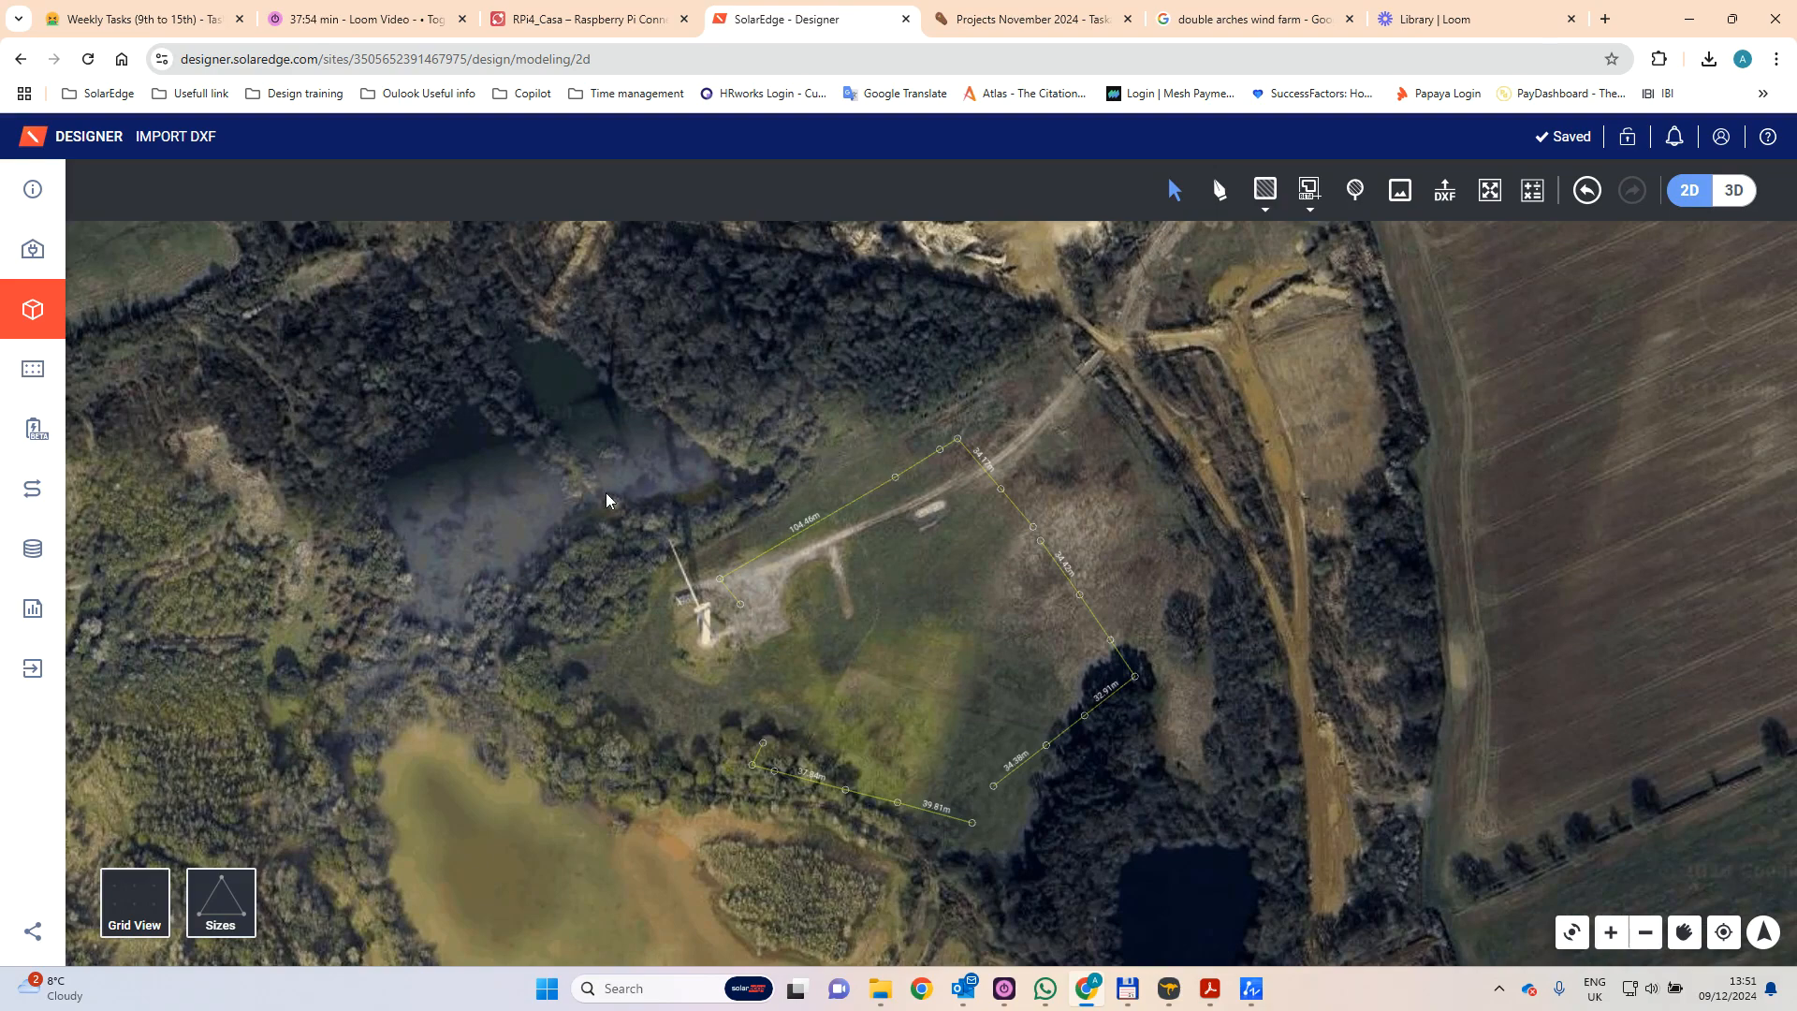
- Select all imported boundary lines together, move them northeast over the access track, and deselect them
drag(533, 332, 1266, 943)
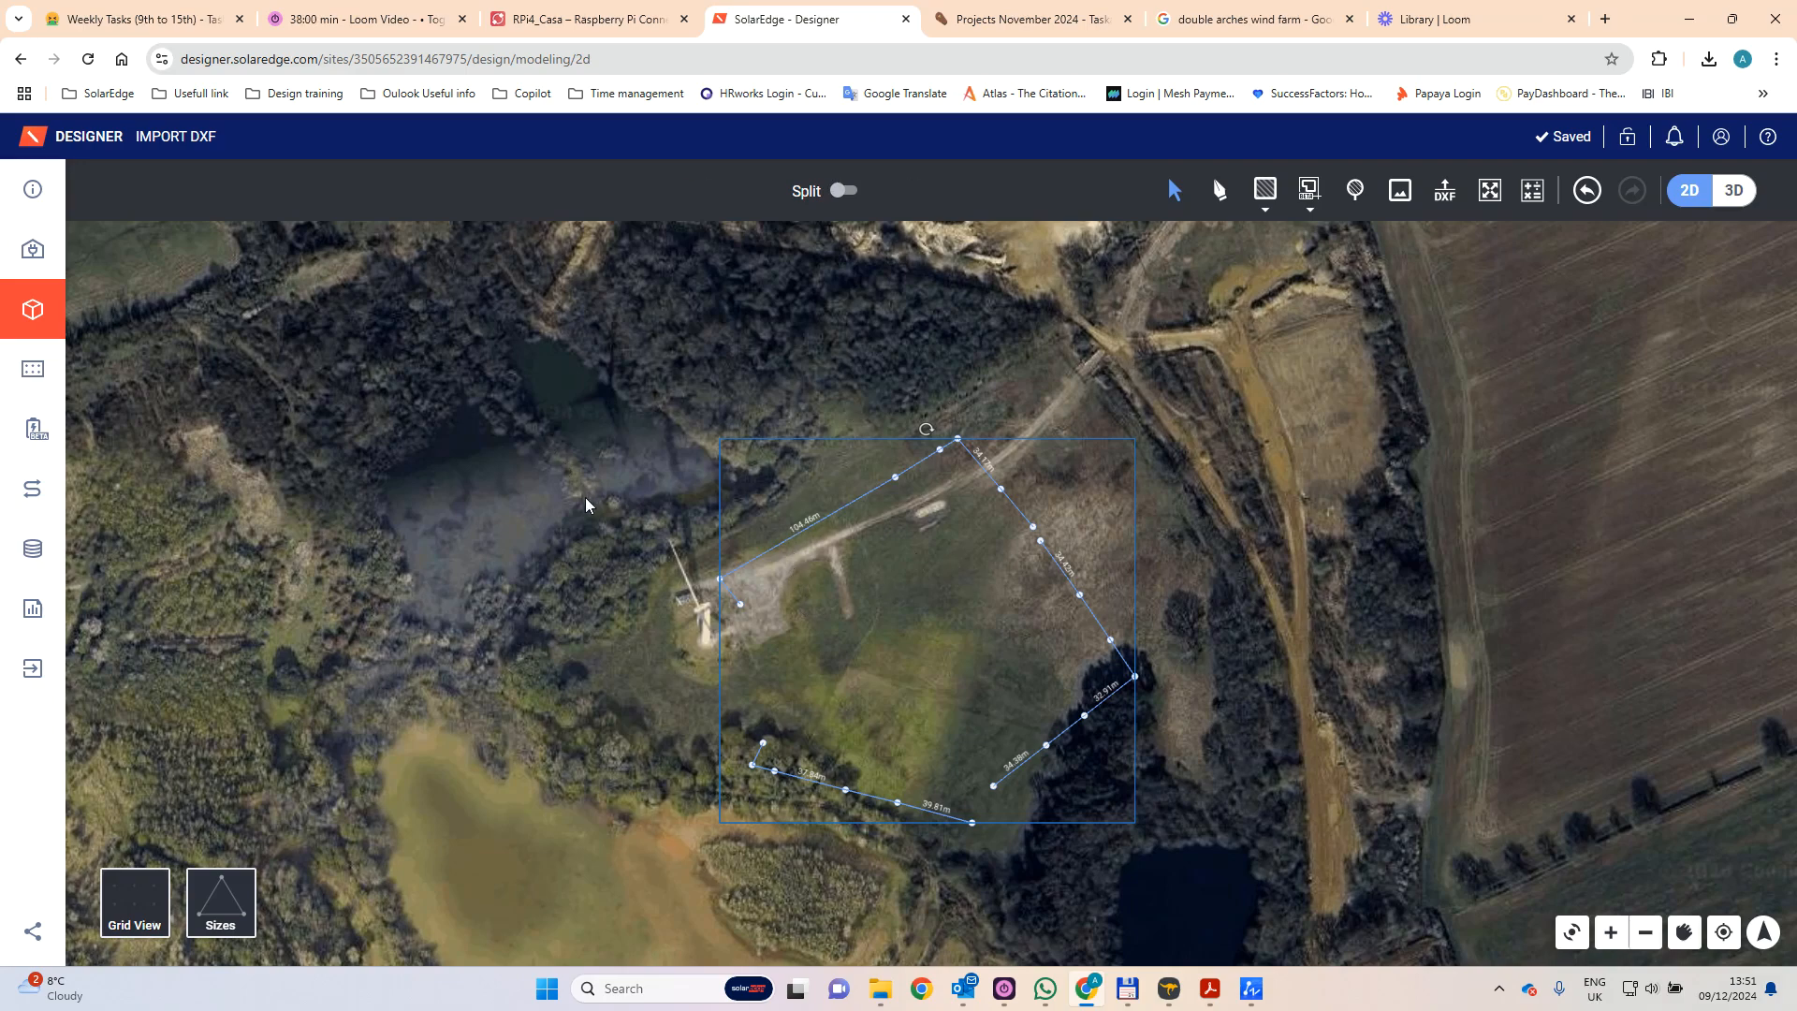
drag(521, 386, 1187, 860)
click(985, 476)
drag(985, 476, 1080, 372)
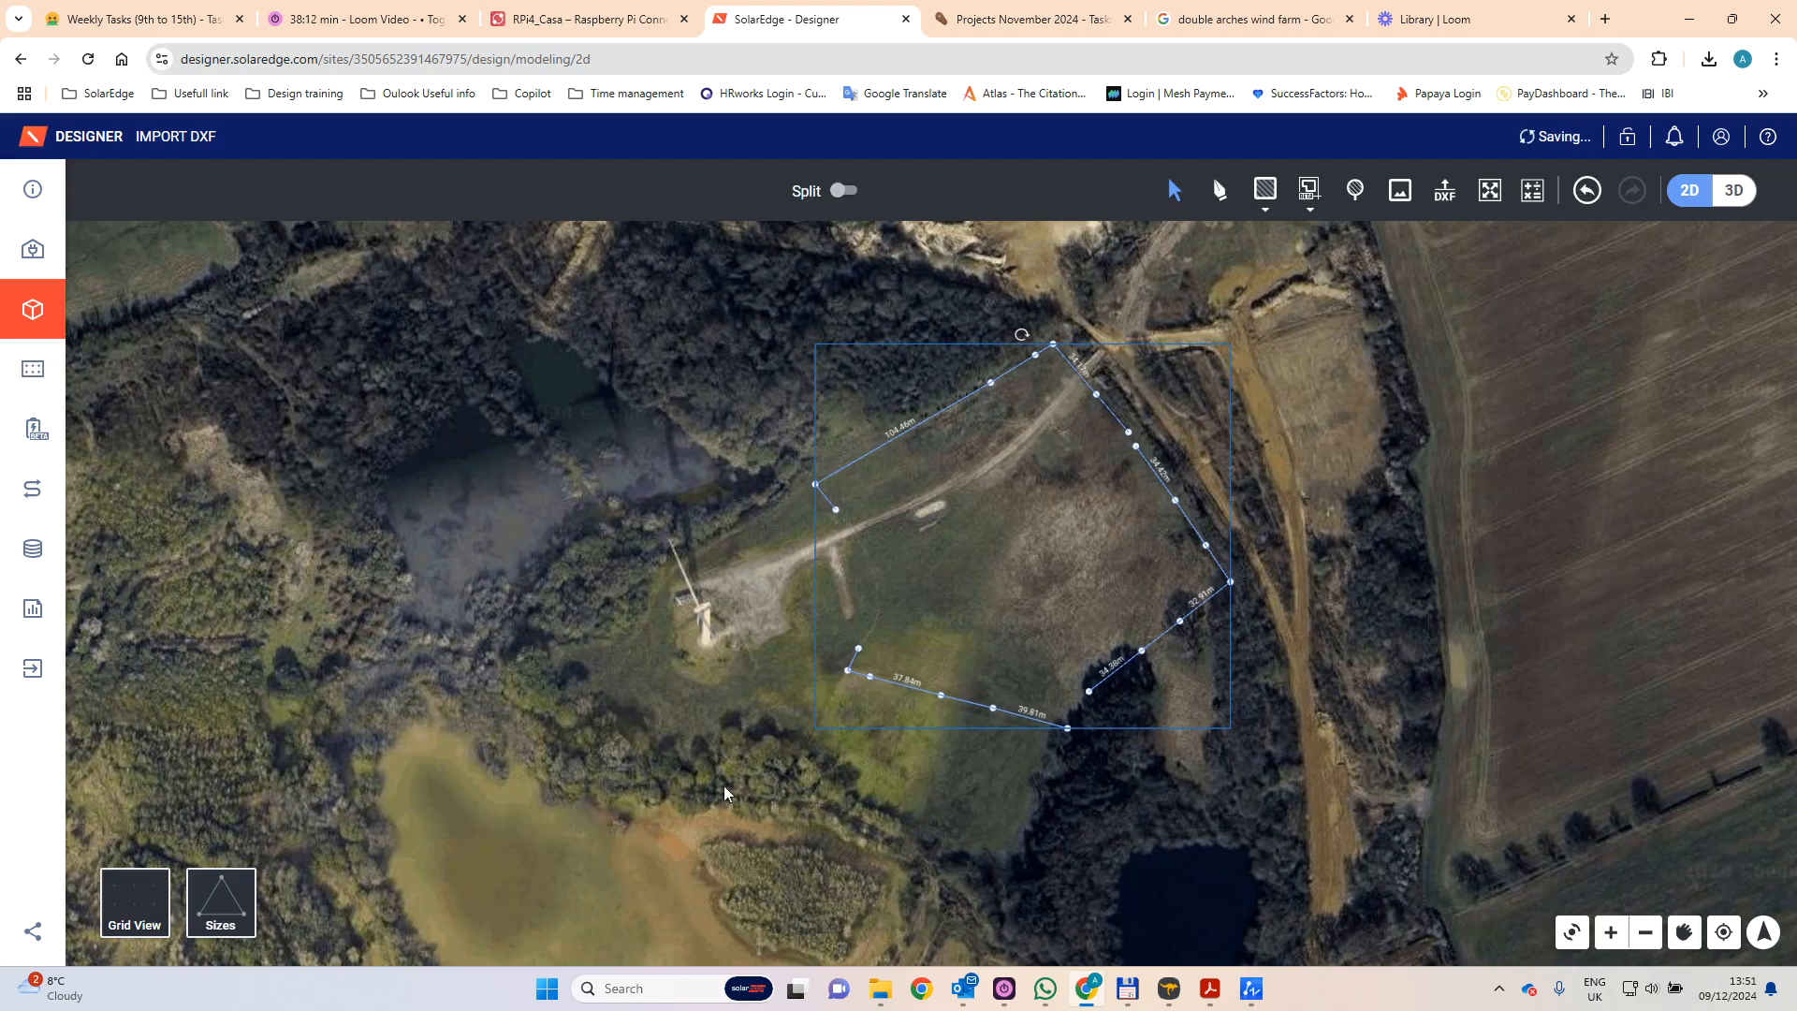
click(684, 729)
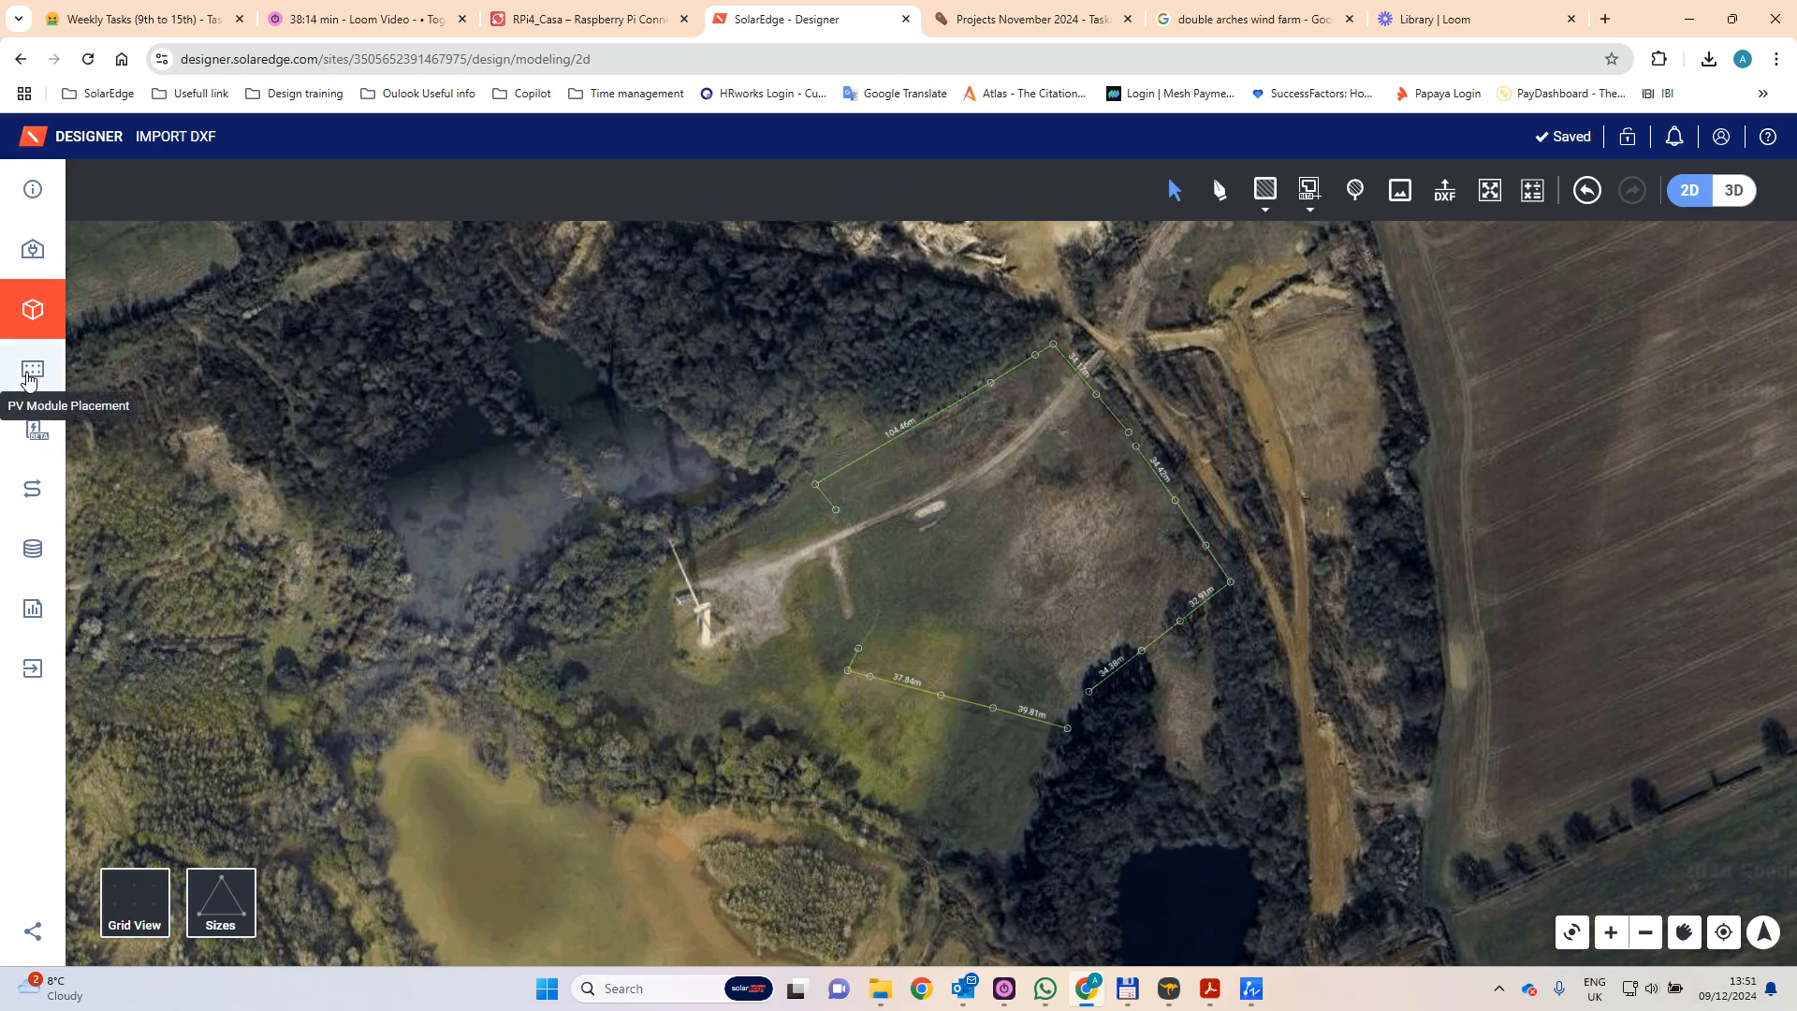
- Open the PV module placement view, select all module rows, and move them together northeast of the turbine
click(29, 376)
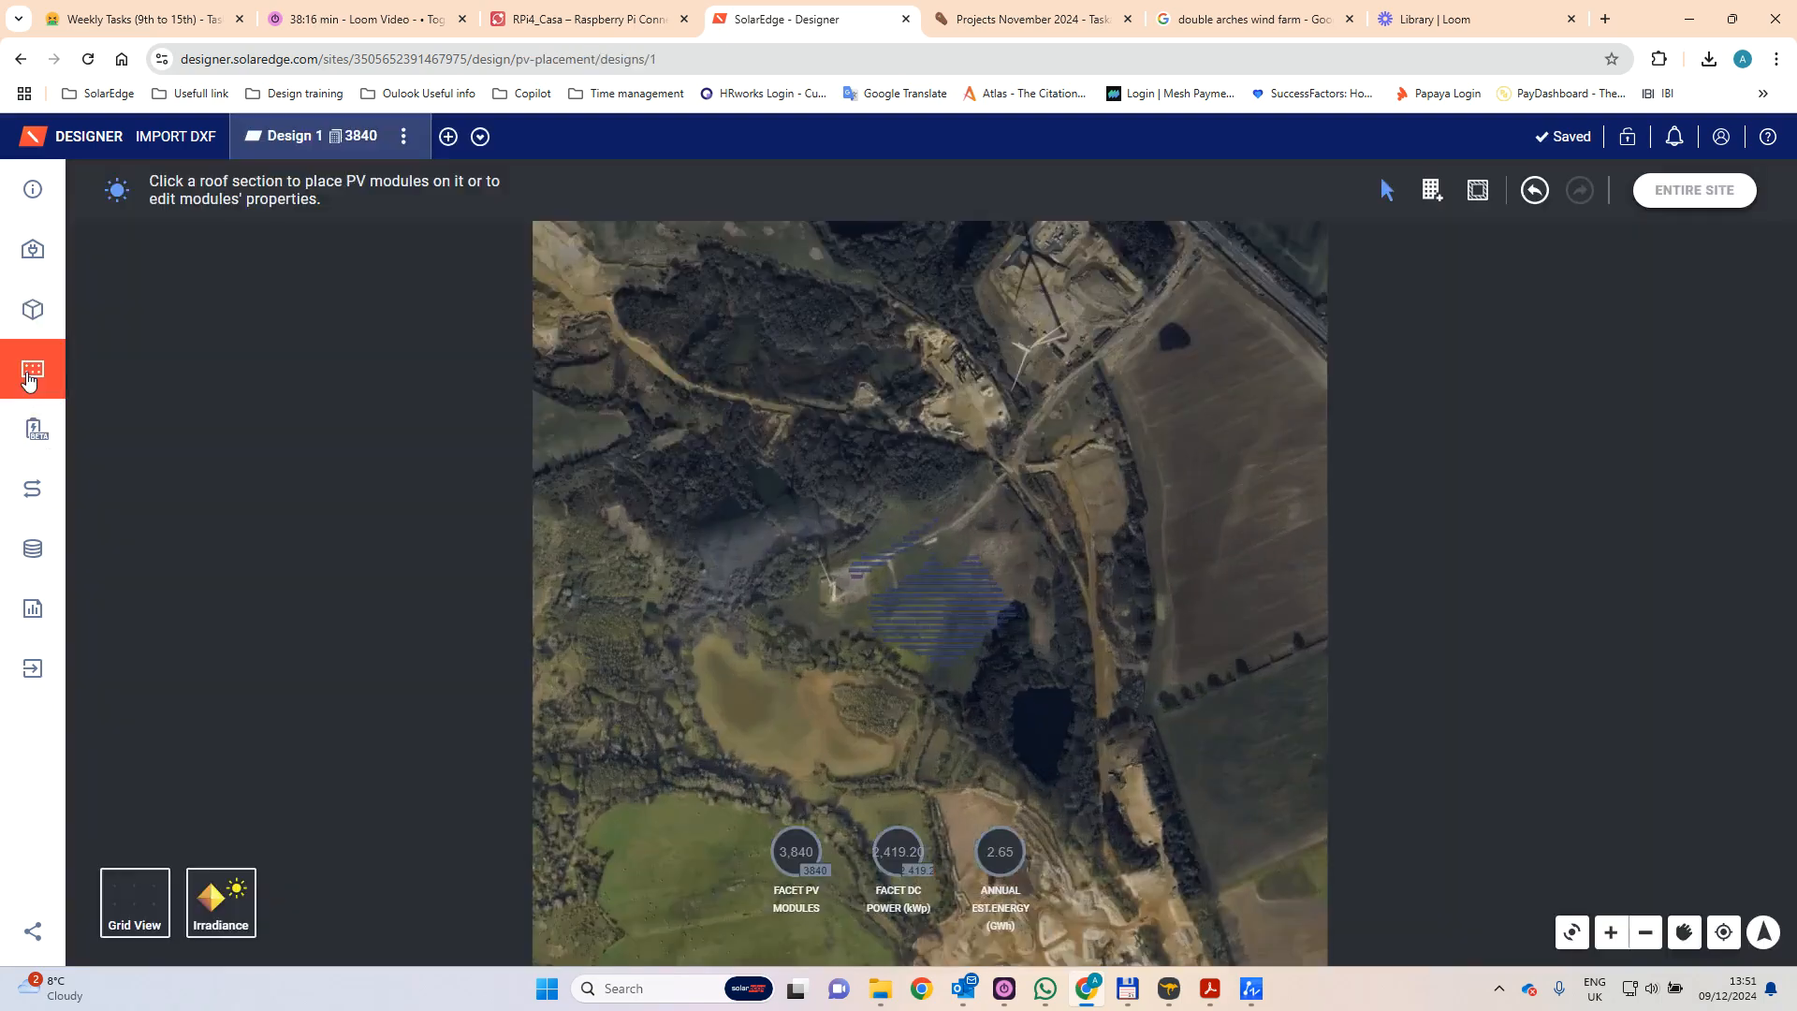
scroll(788, 492, down, 2)
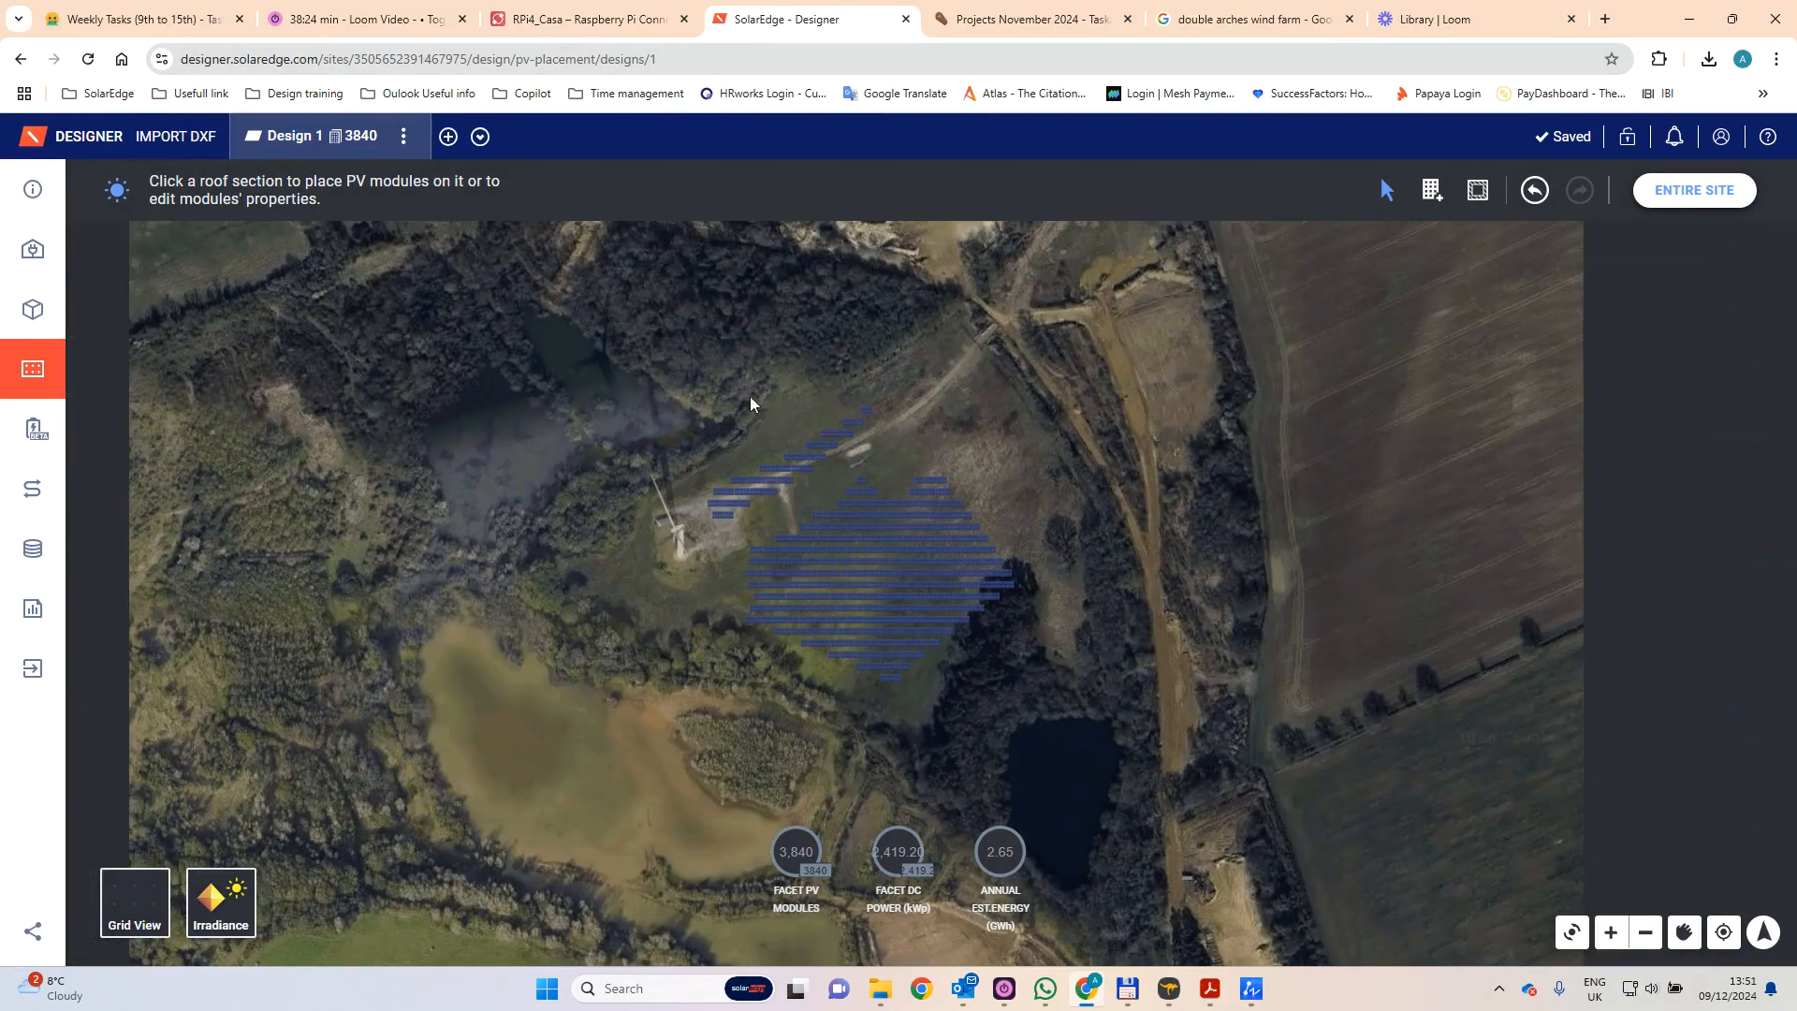
drag(675, 383, 1121, 772)
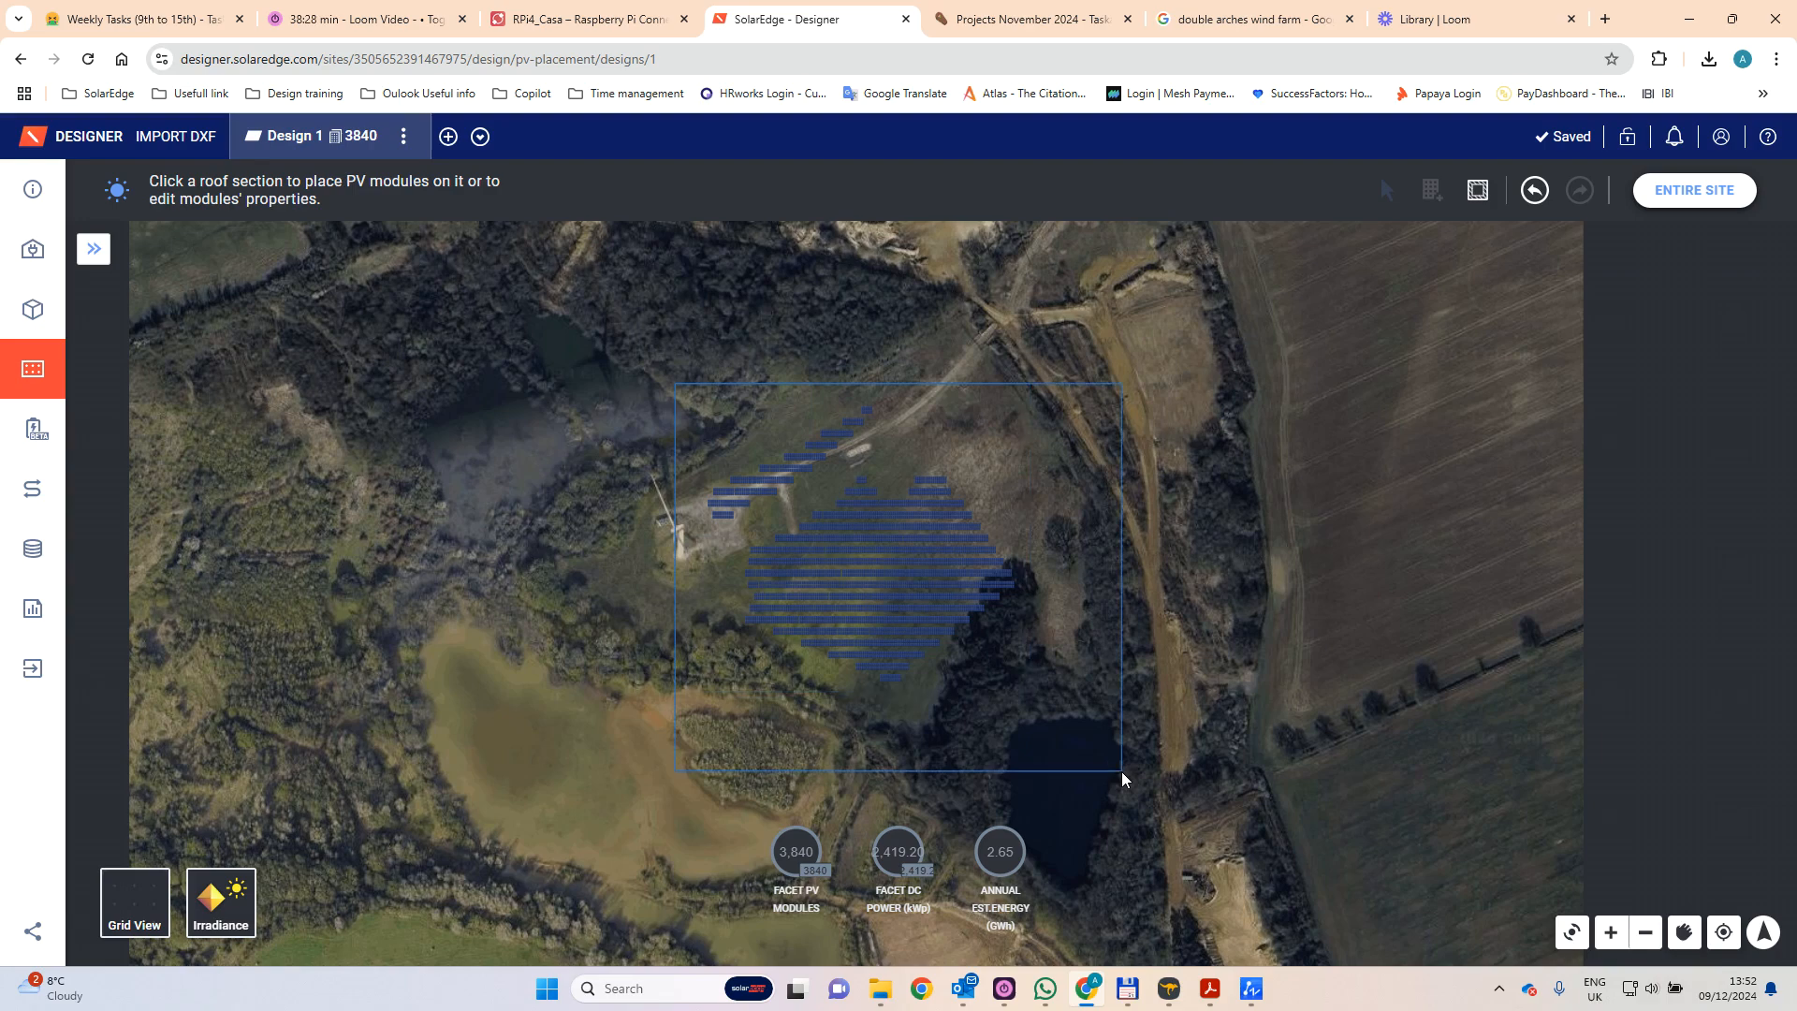
scroll(936, 487, up, 3)
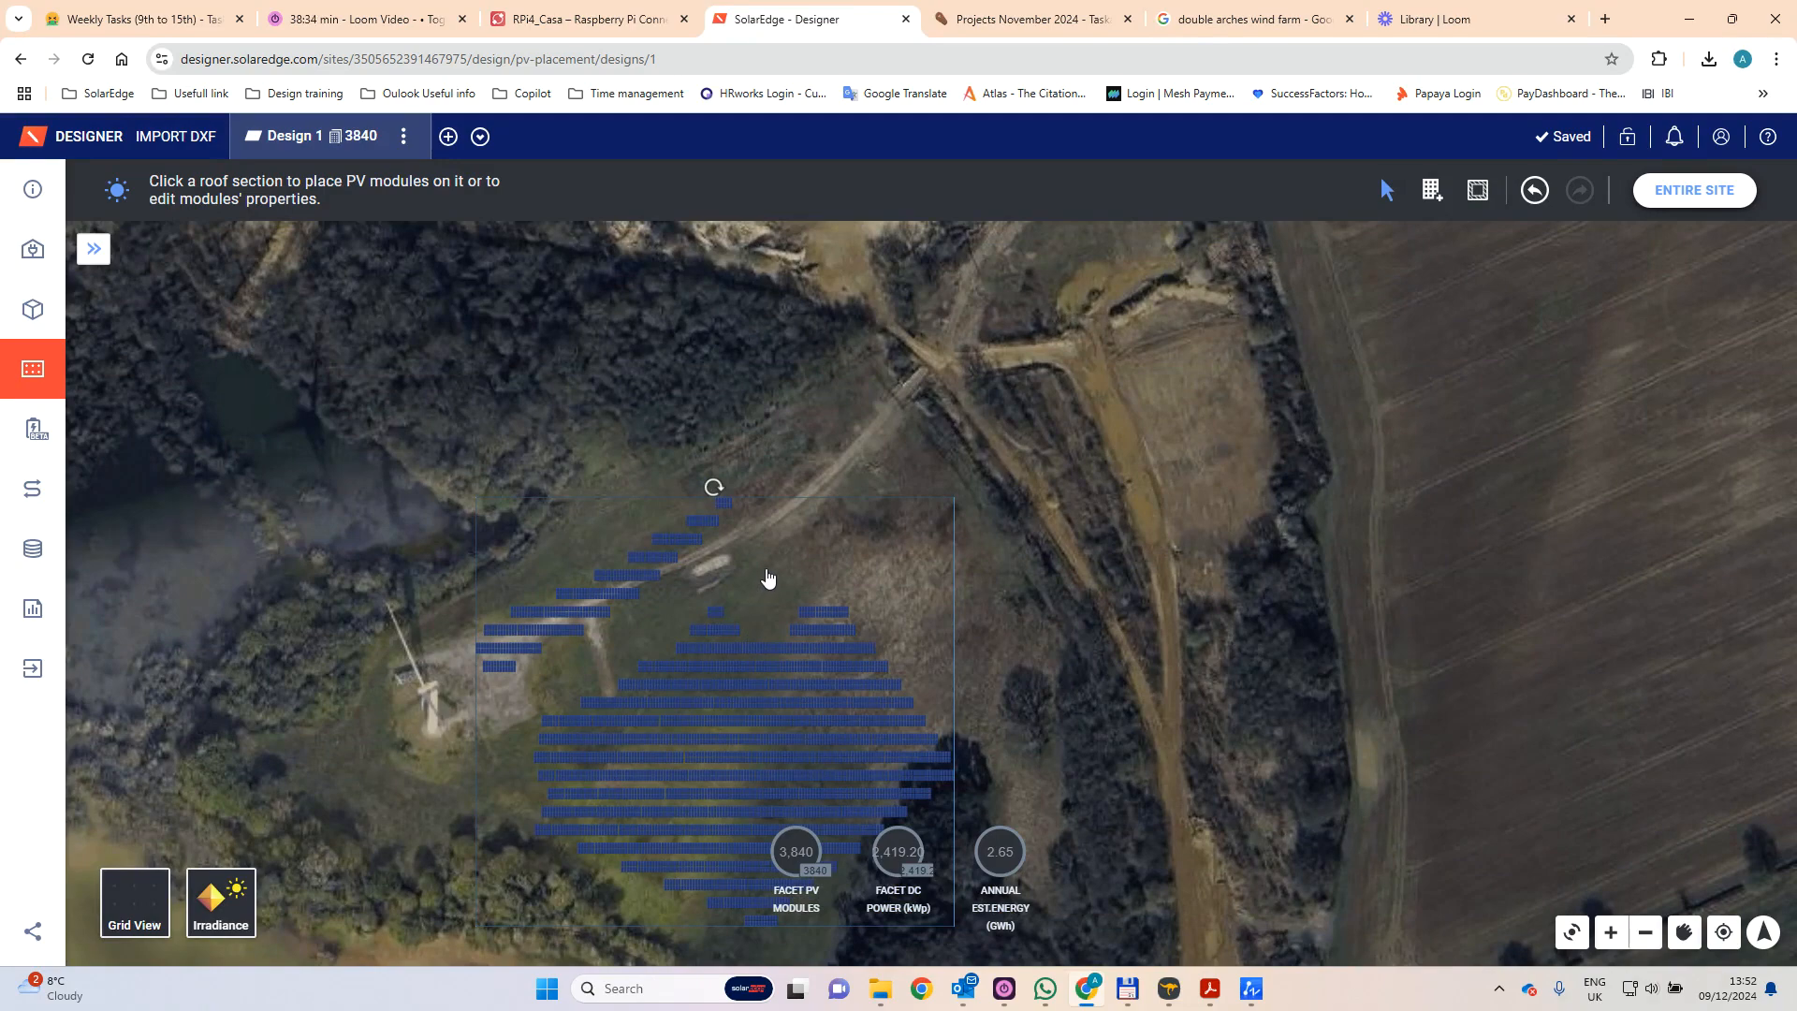
key(Up)
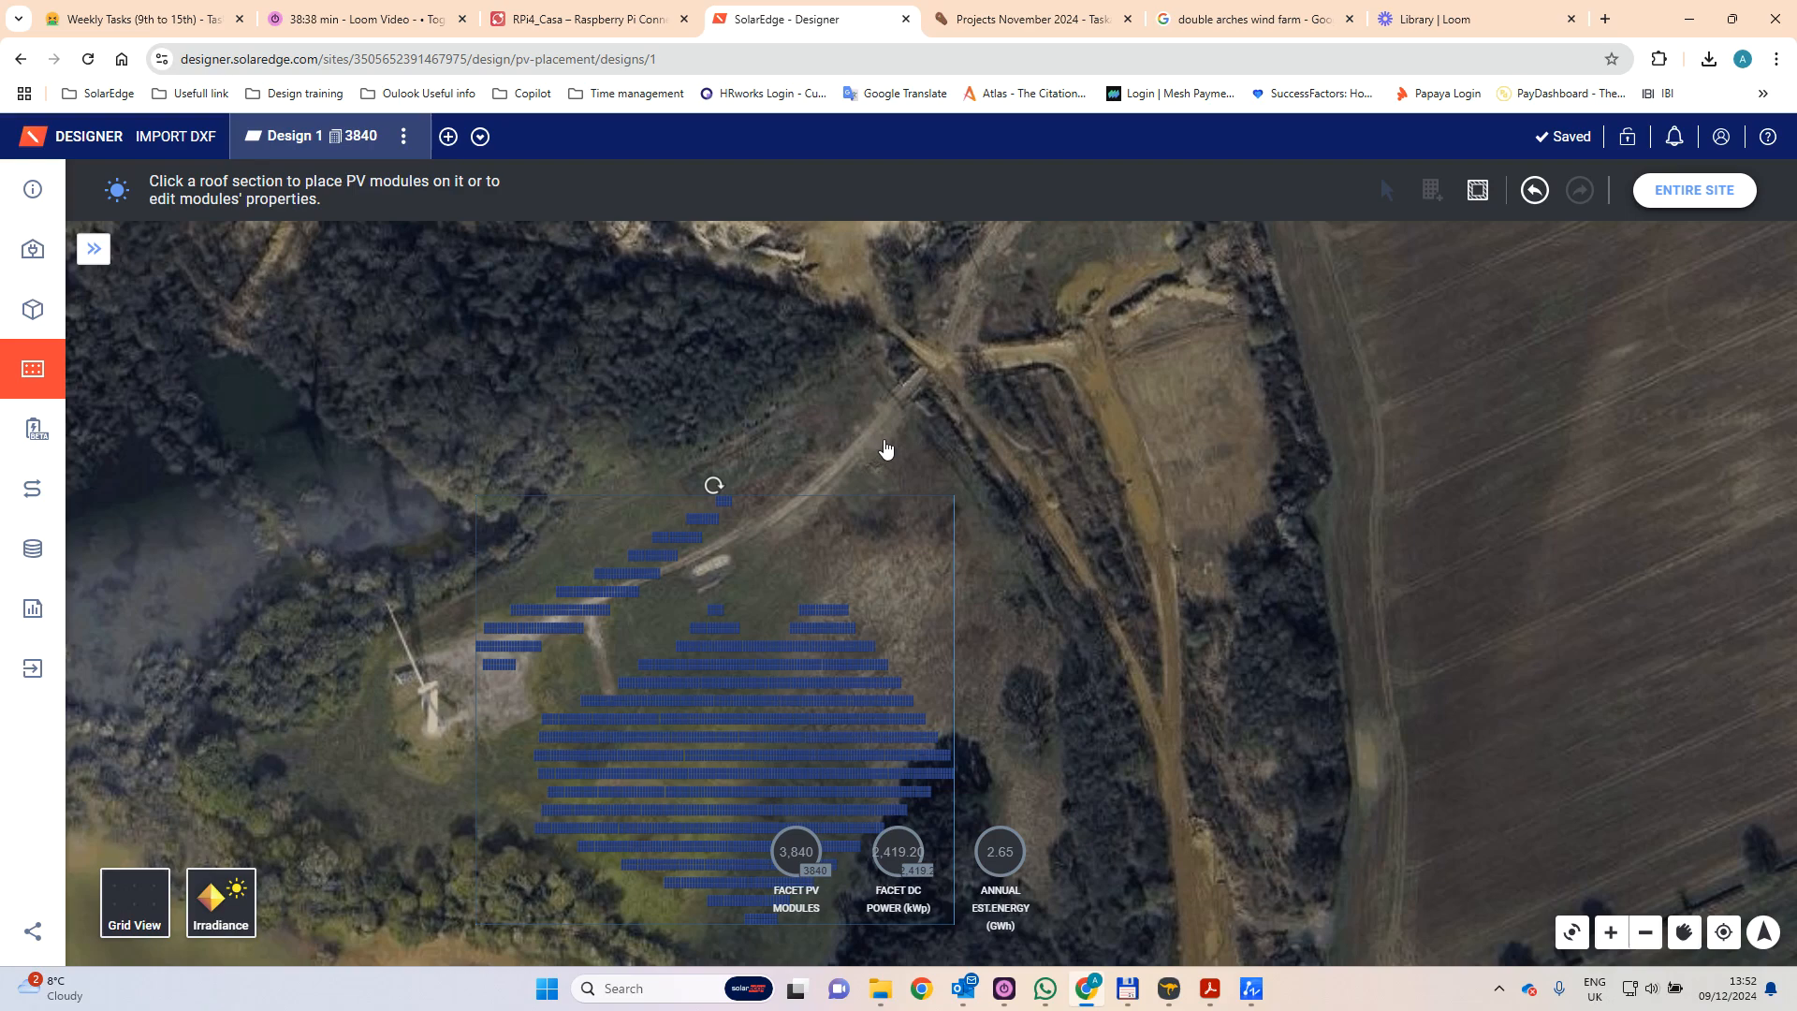
drag(884, 443, 884, 439)
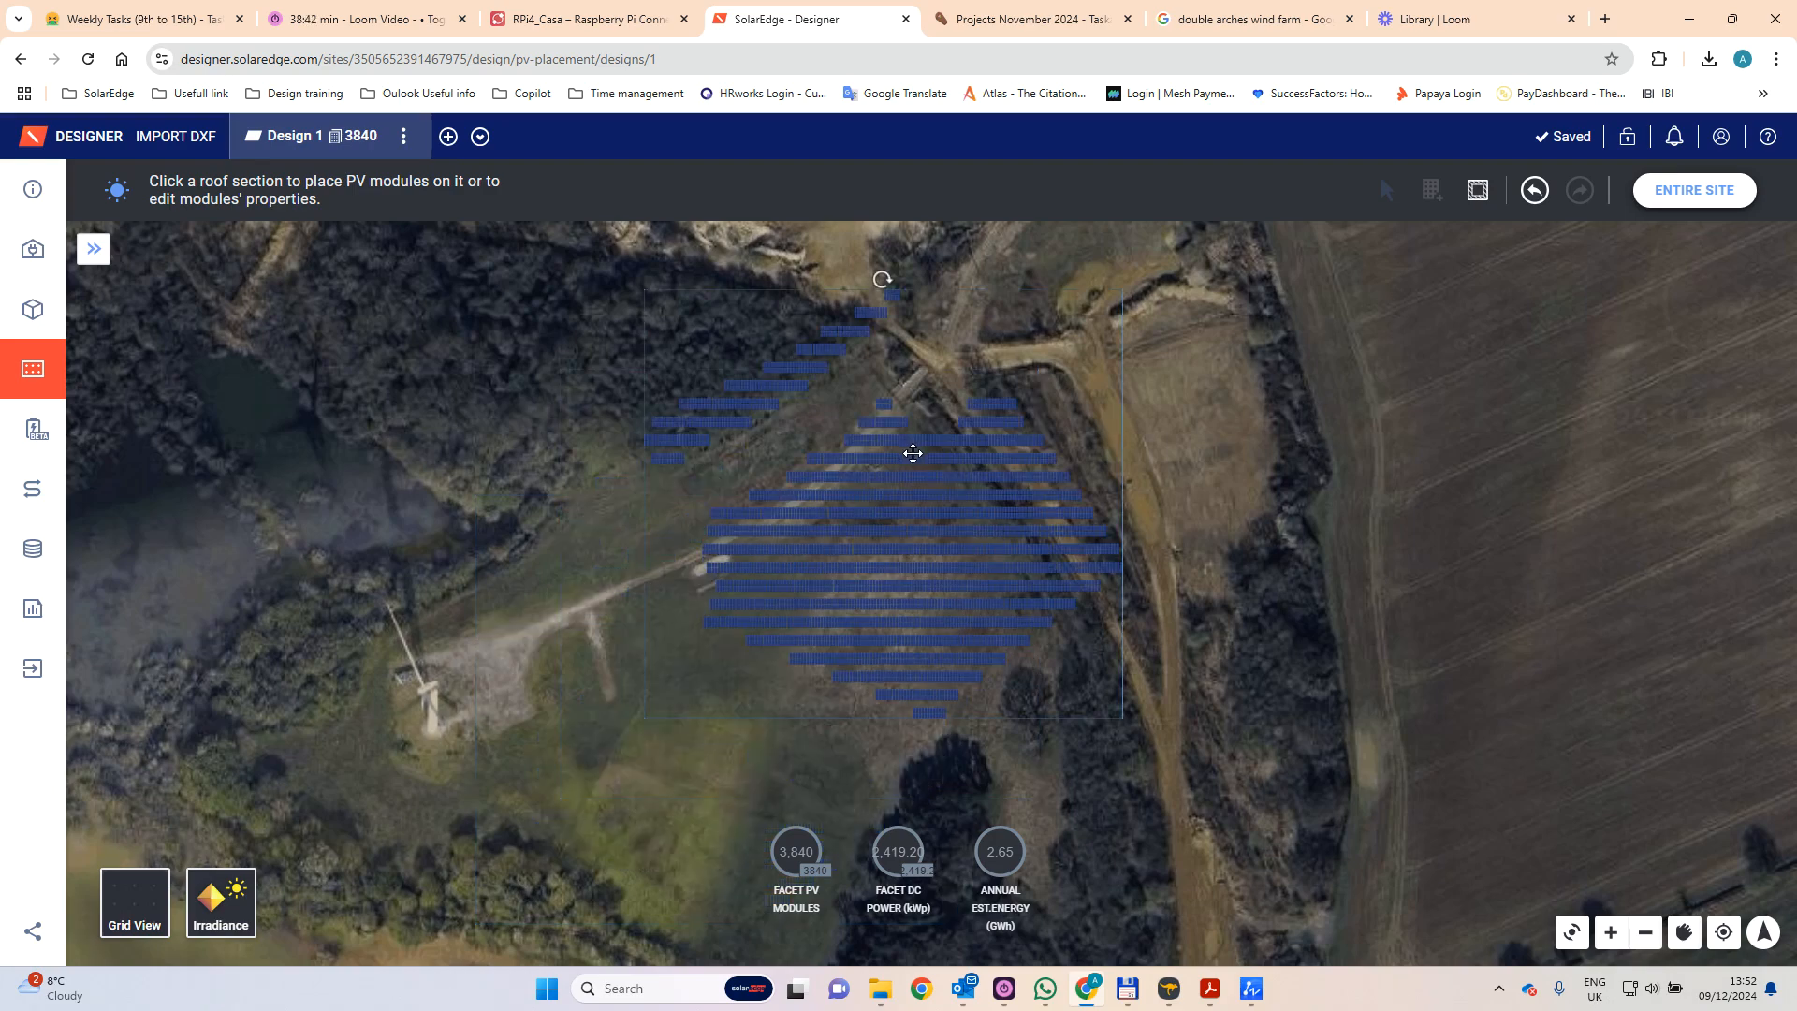
drag(908, 489, 830, 525)
scroll(1086, 599, down, 2)
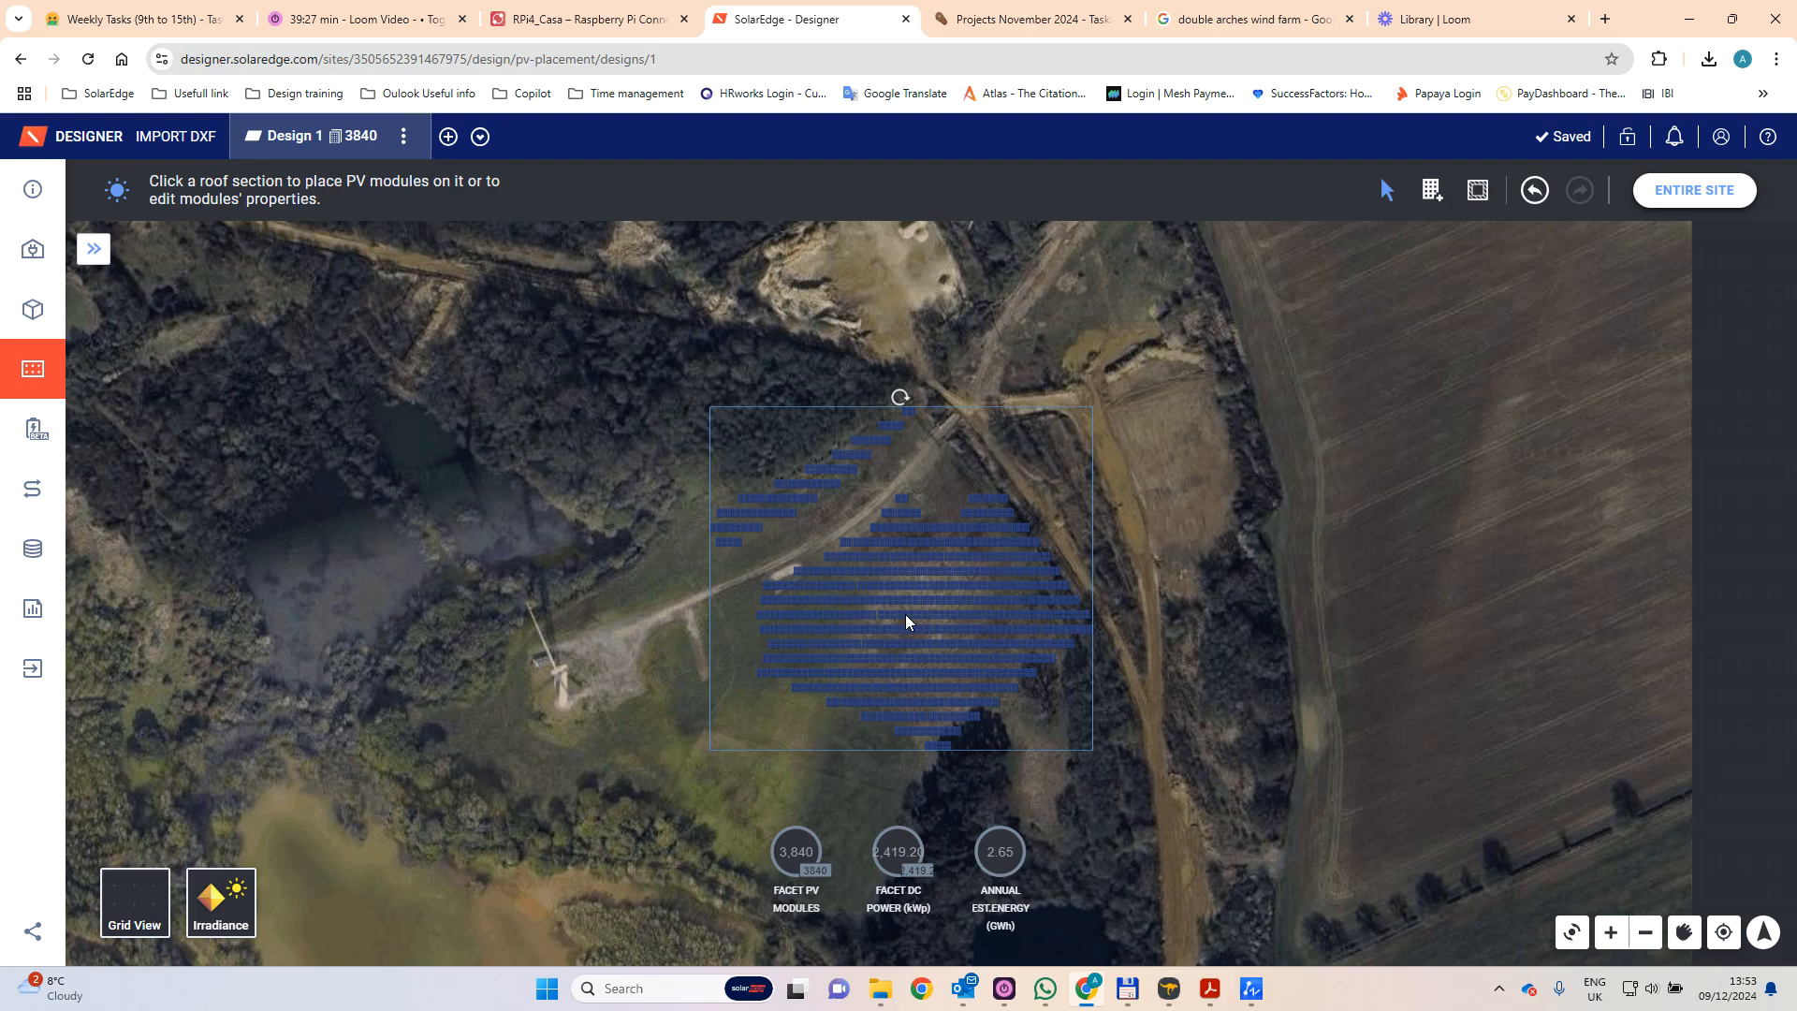
- Inspect the individual modules up close, consult the JA Solar JAM72D42-630/LB datasheet, and return to SolarEdge Designer
click(90, 255)
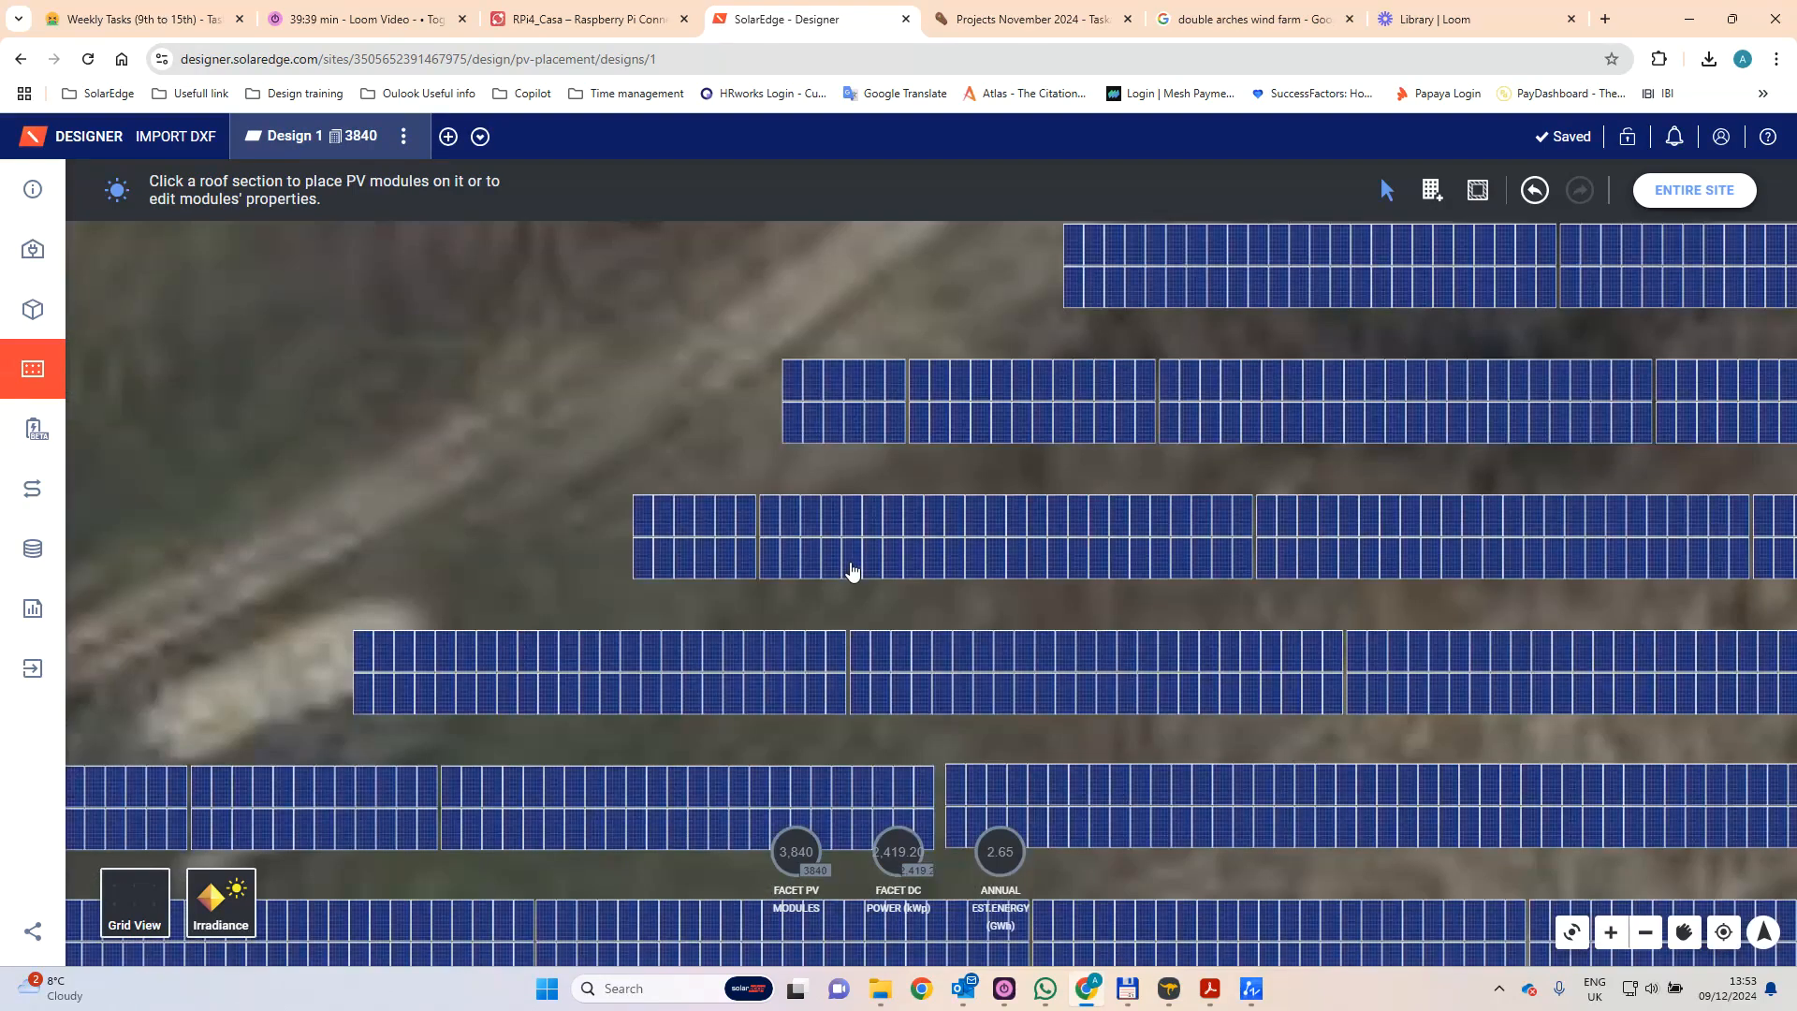
mouse_move(852, 571)
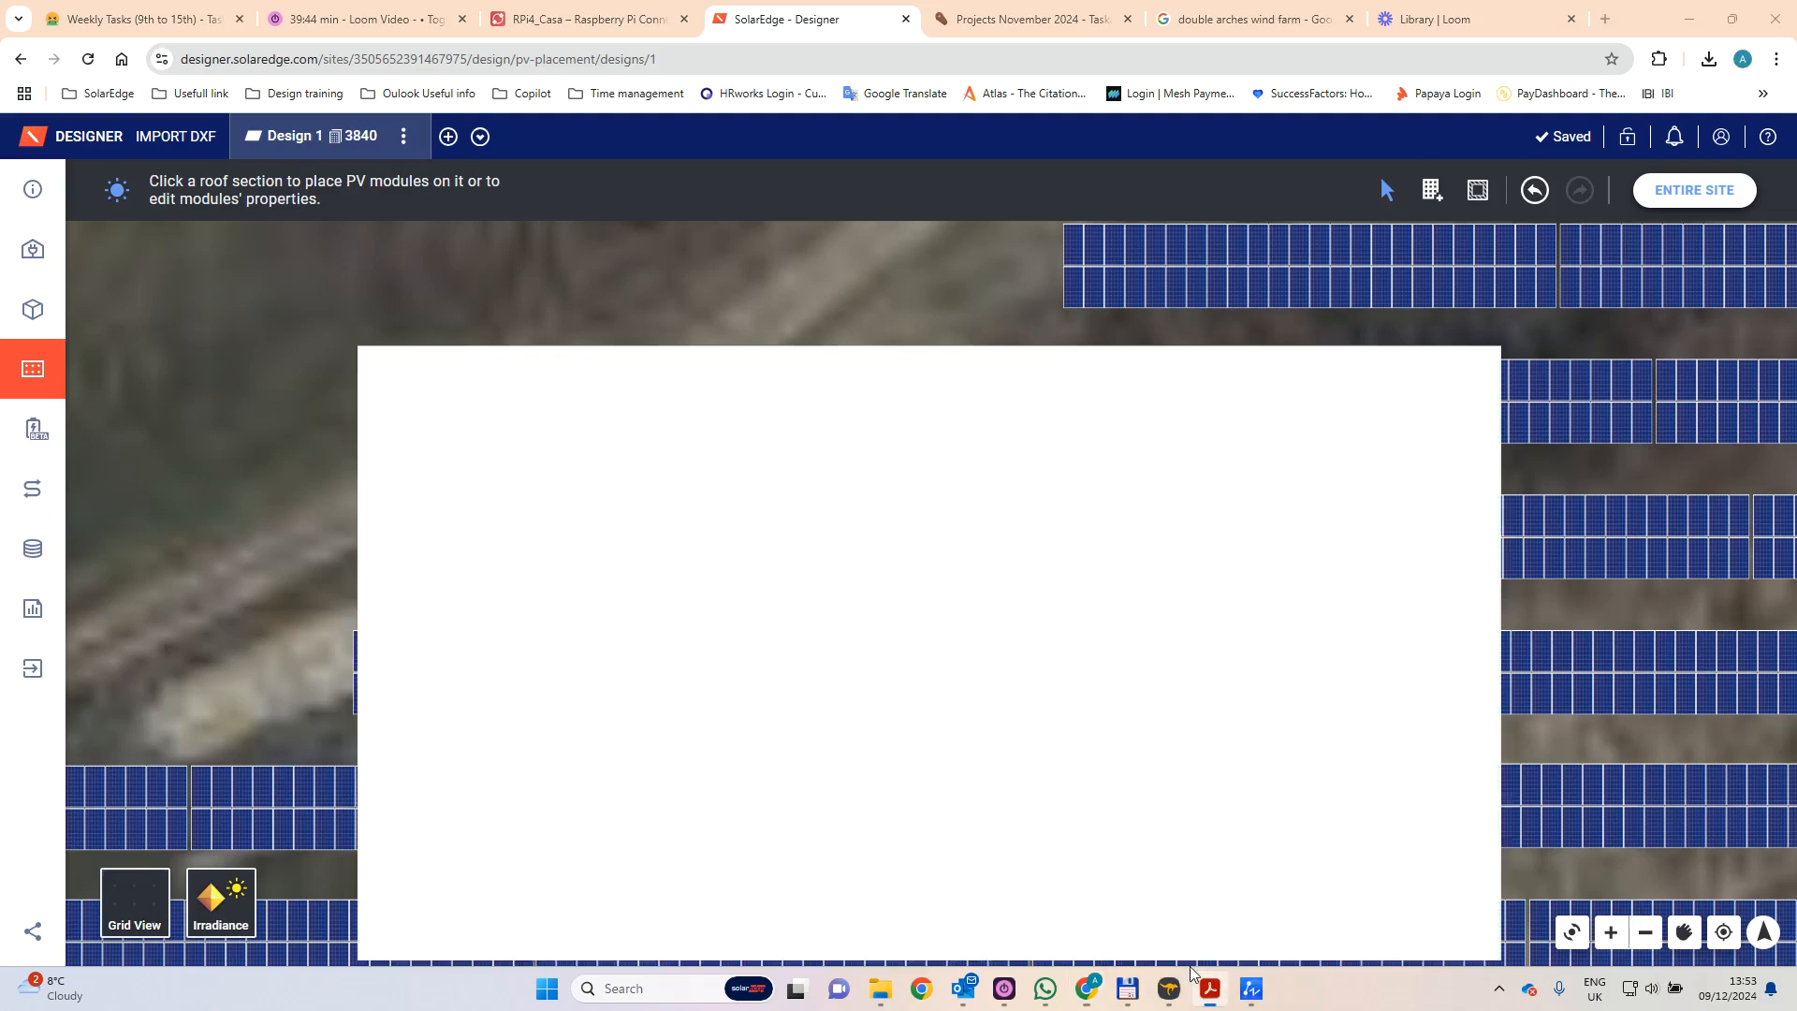
scroll(1047, 627, up, 2)
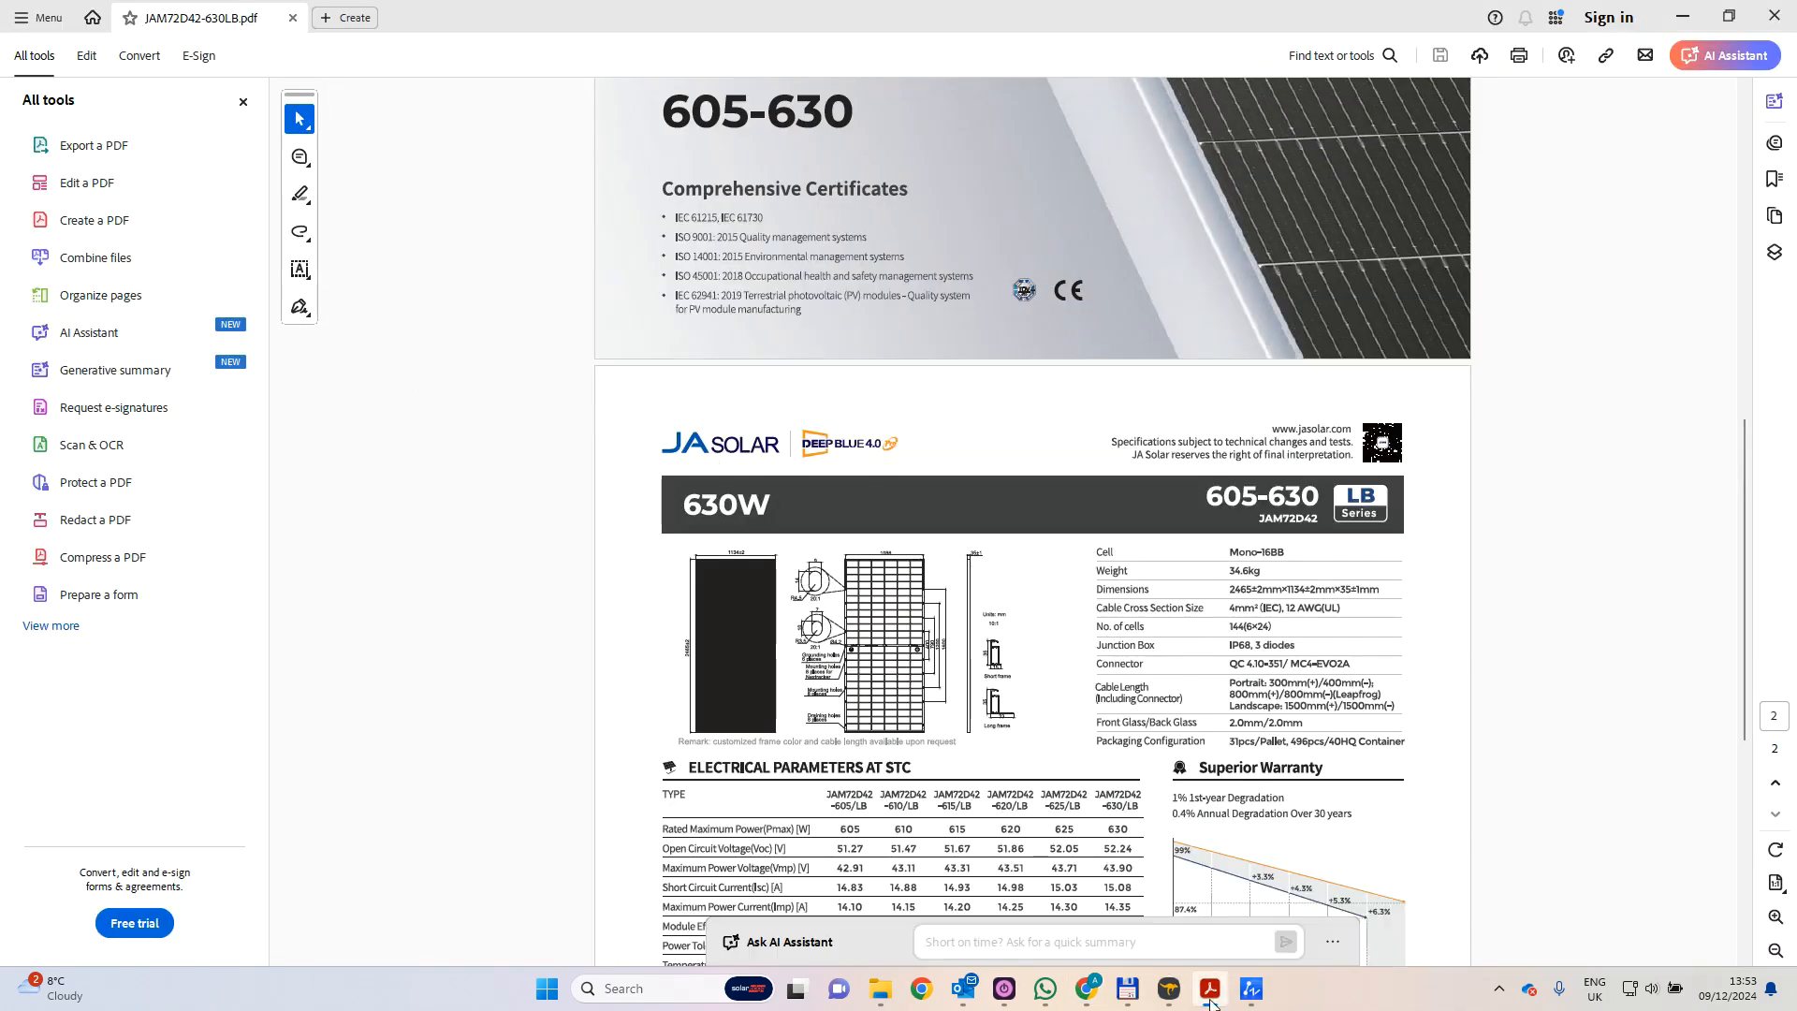
mouse_move(1213, 996)
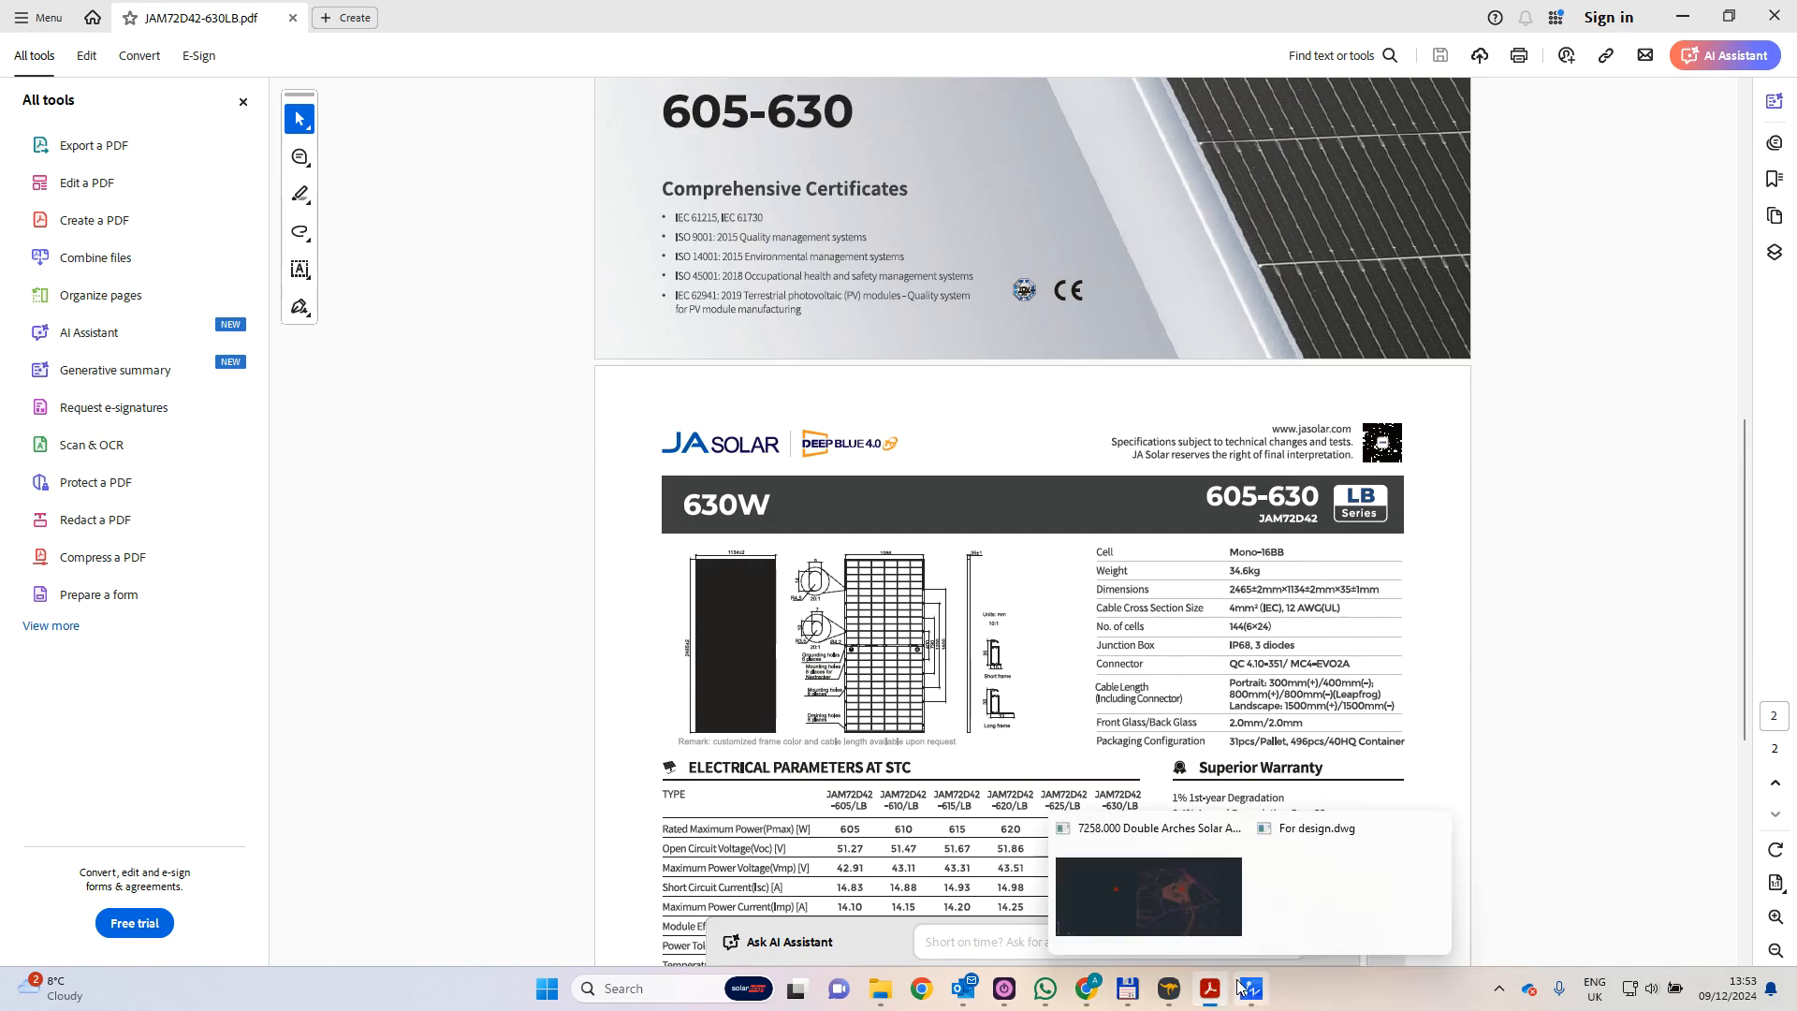
mouse_move(1086, 988)
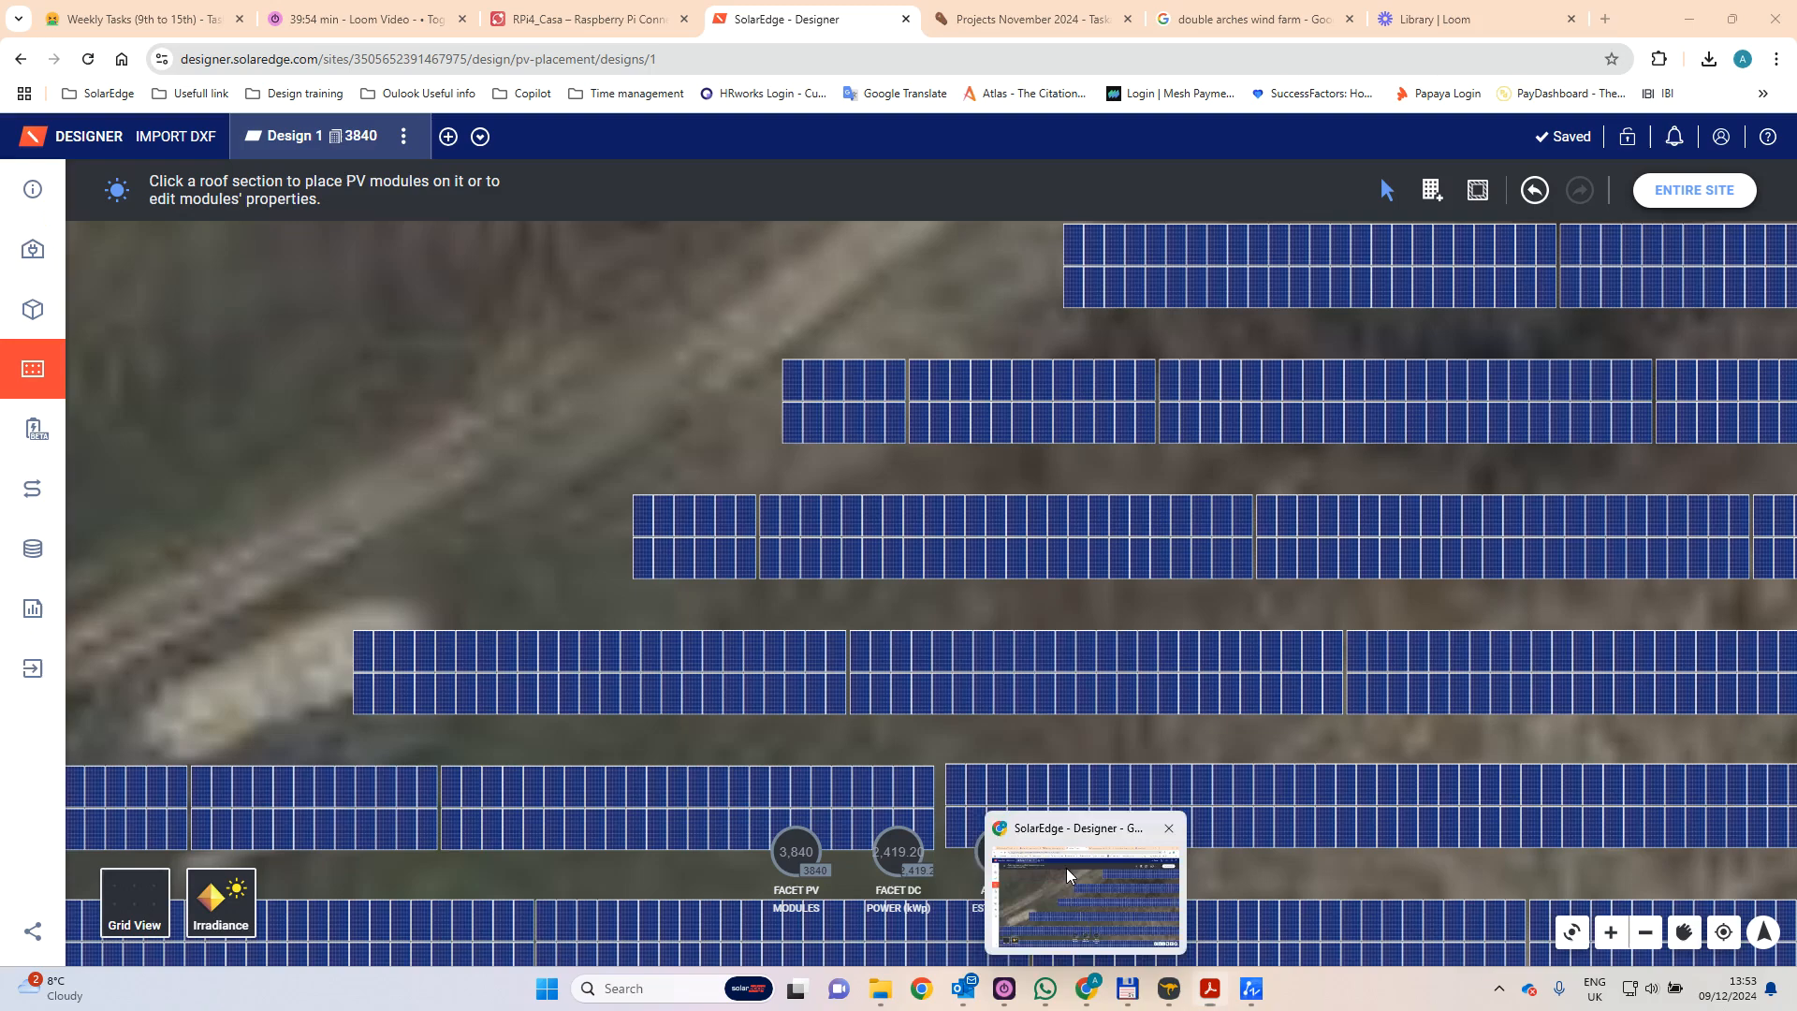
click(1065, 867)
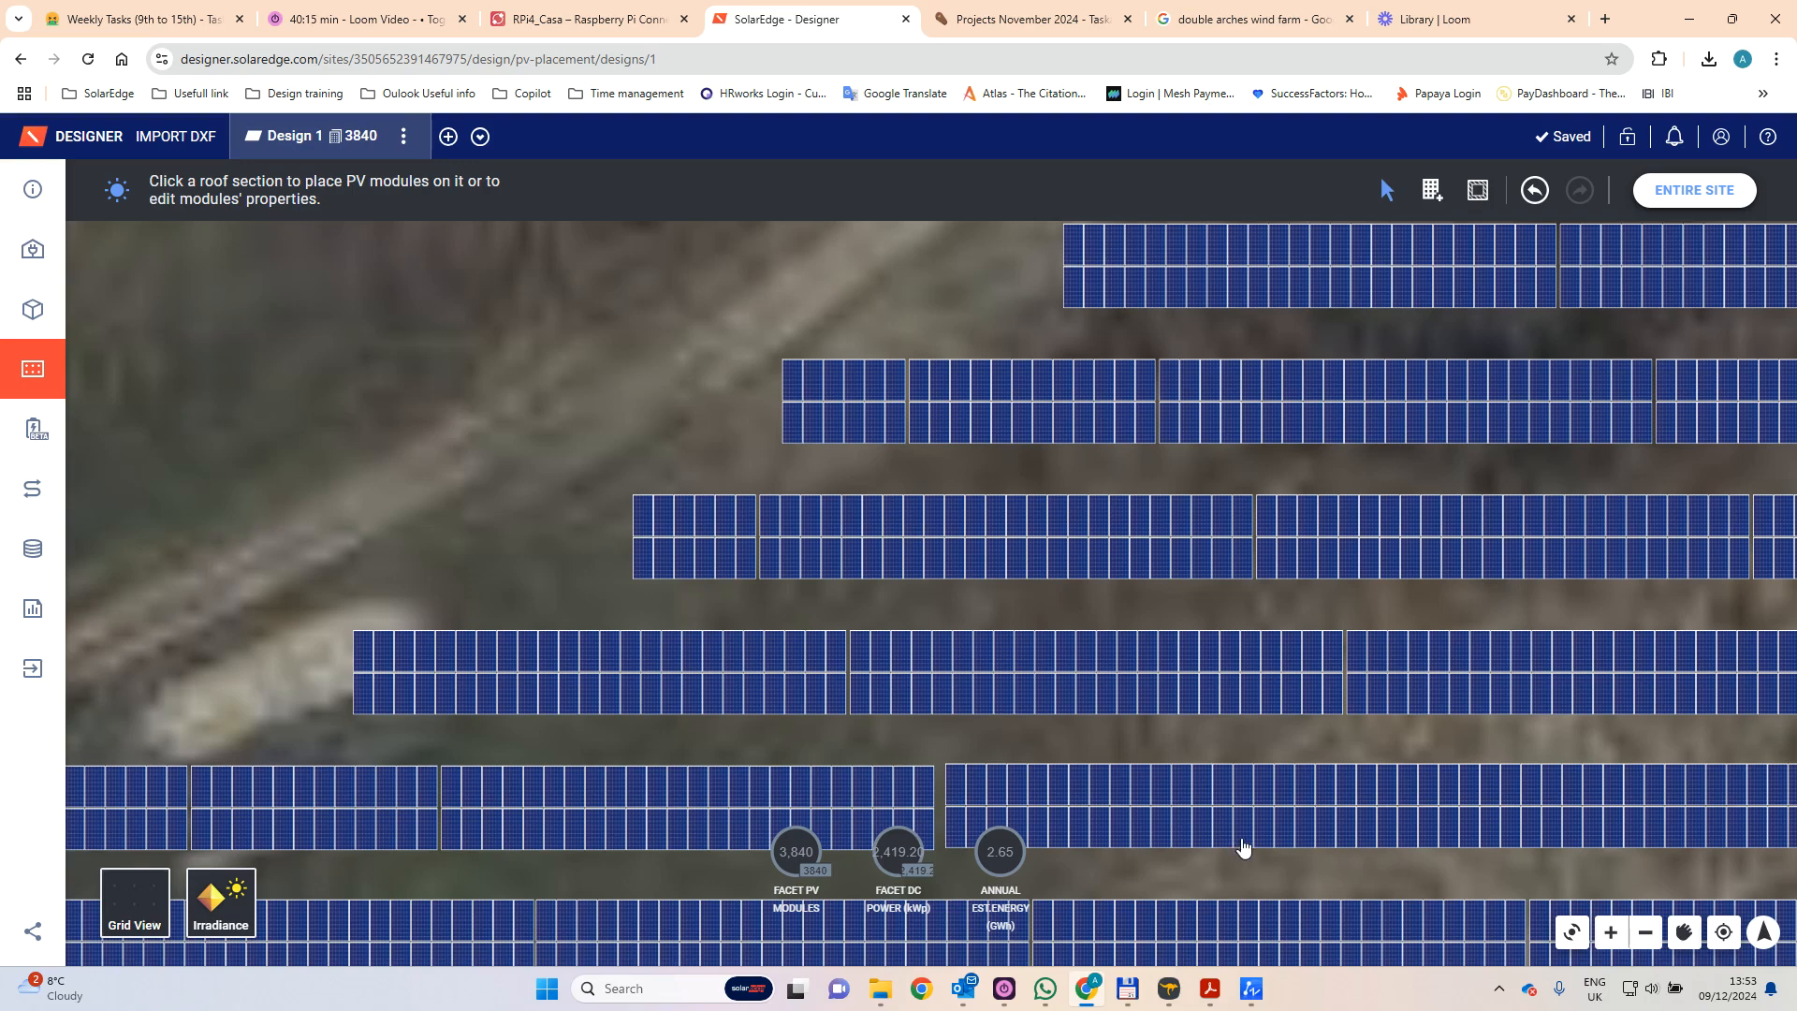
mouse_move(1243, 847)
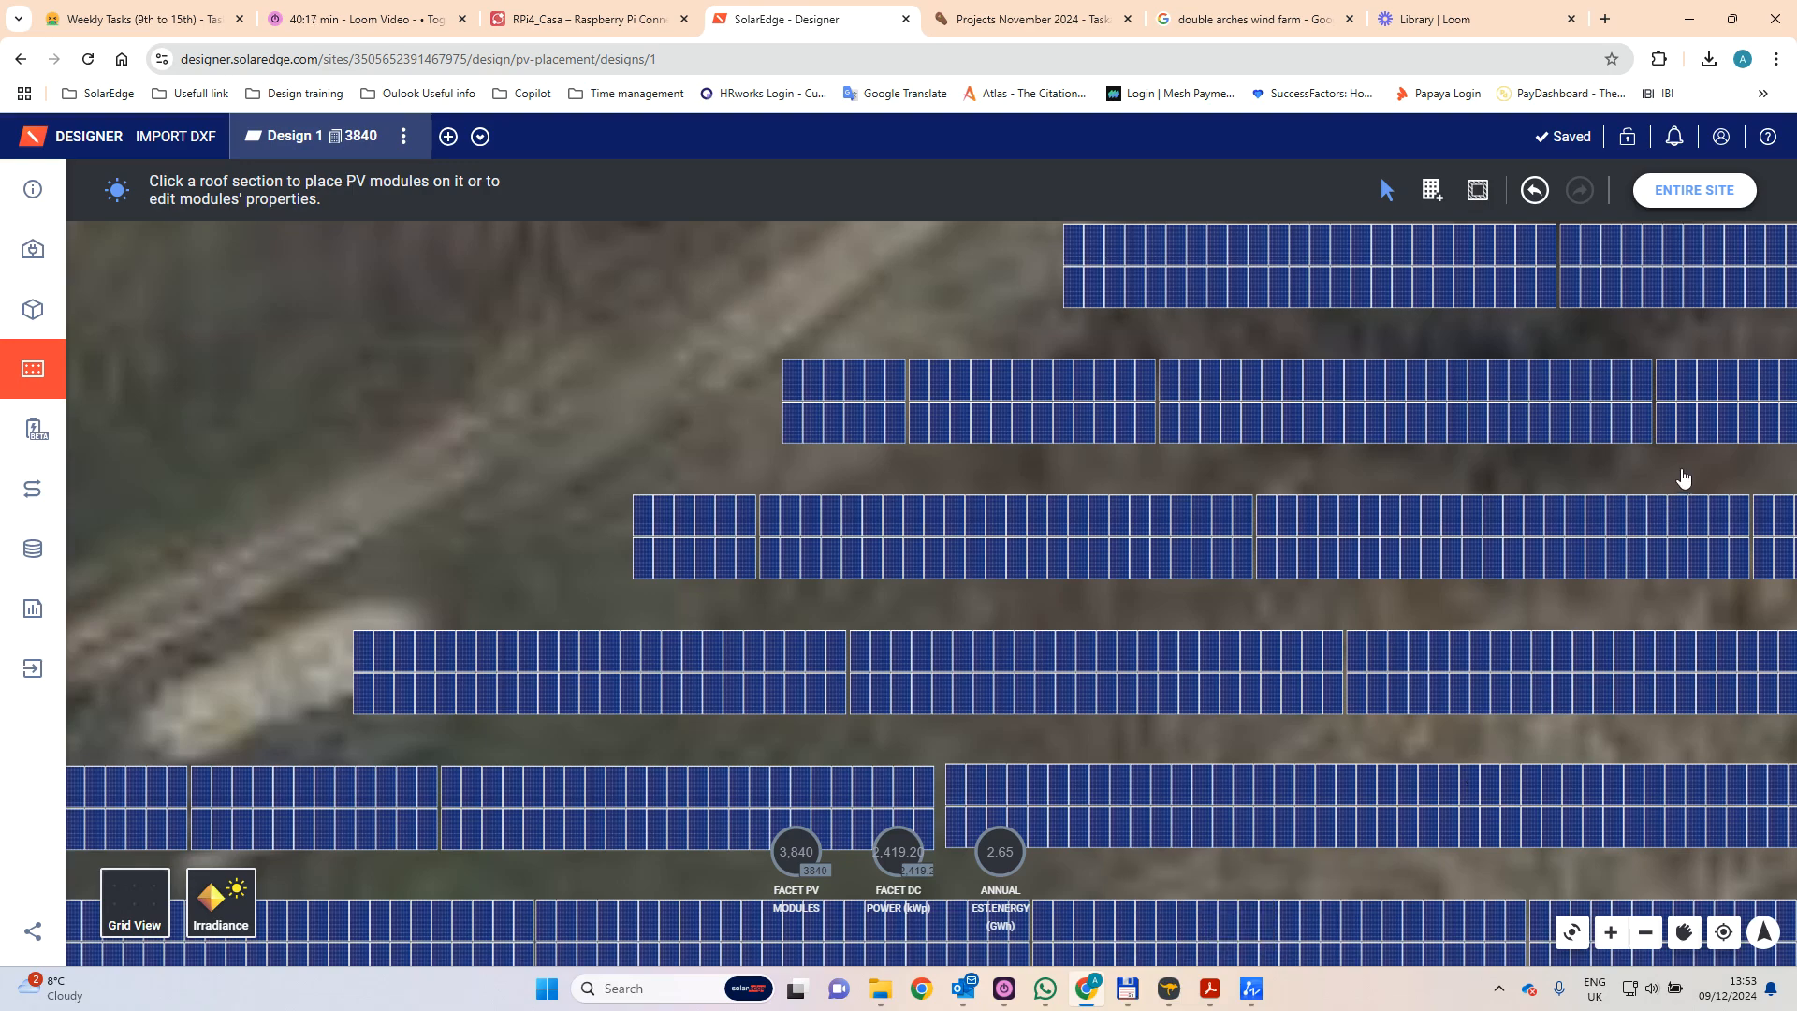